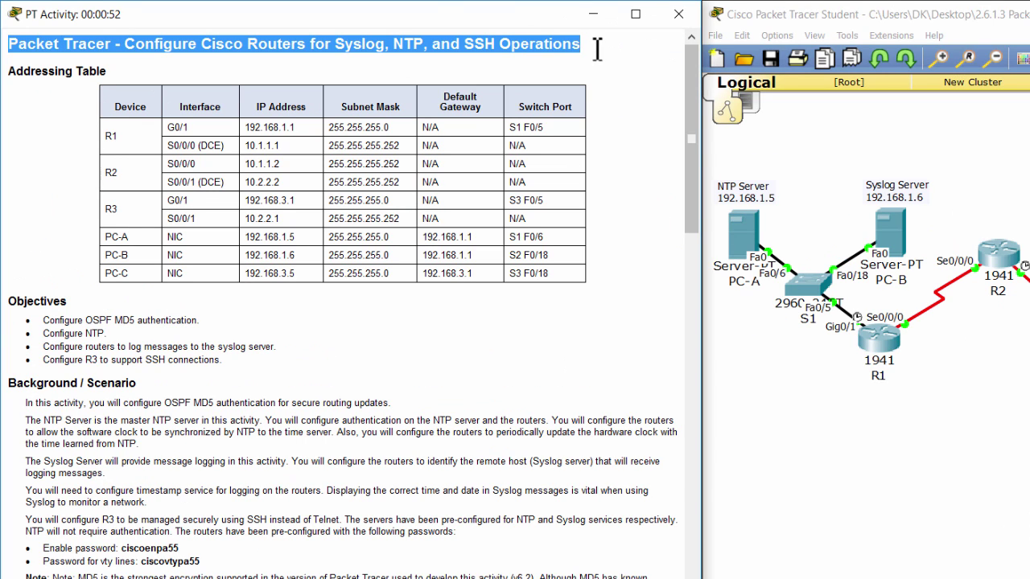
Review the activity's addressing table and the OSPF MD5 authentication objective
{"action": "left_click", "coordinate": [305, 180]}
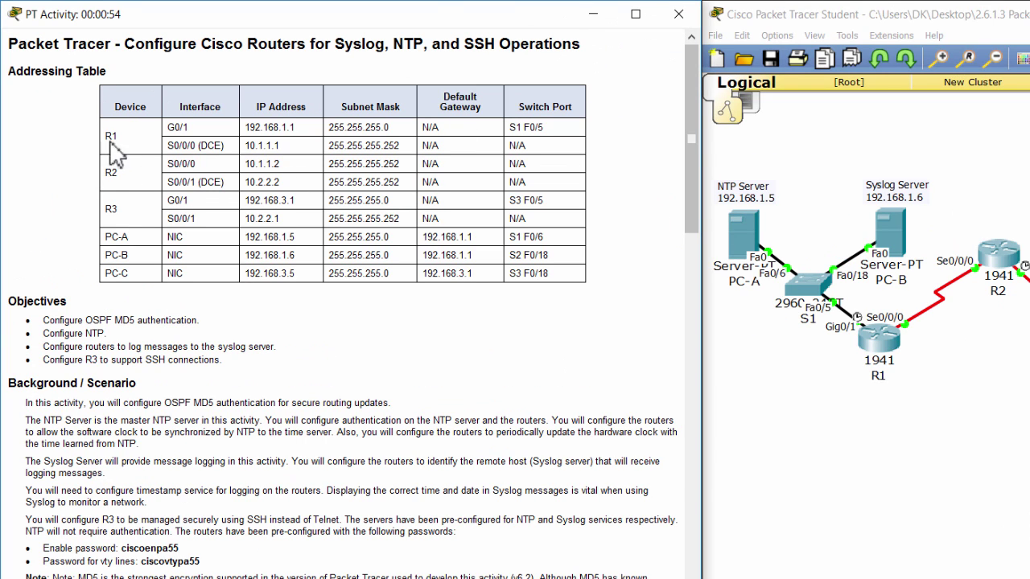
{"action": "left_click_drag", "start_coordinate": [113, 105], "coordinate": [578, 310]}
{"action": "left_click", "coordinate": [578, 310]}
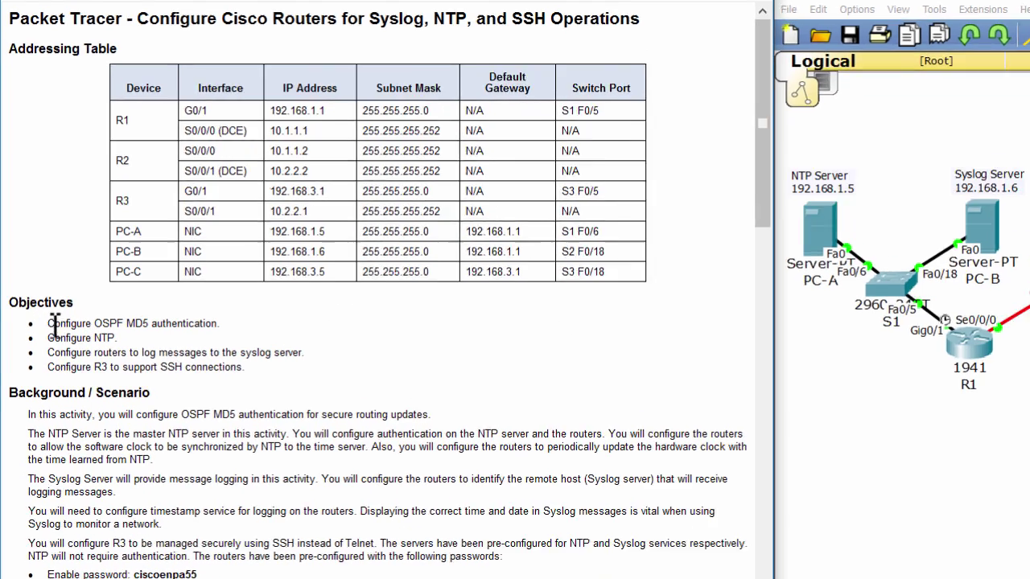
{"action": "left_click_drag", "start_coordinate": [43, 320], "coordinate": [169, 318]}
{"action": "left_click_drag", "start_coordinate": [274, 334], "coordinate": [324, 339]}
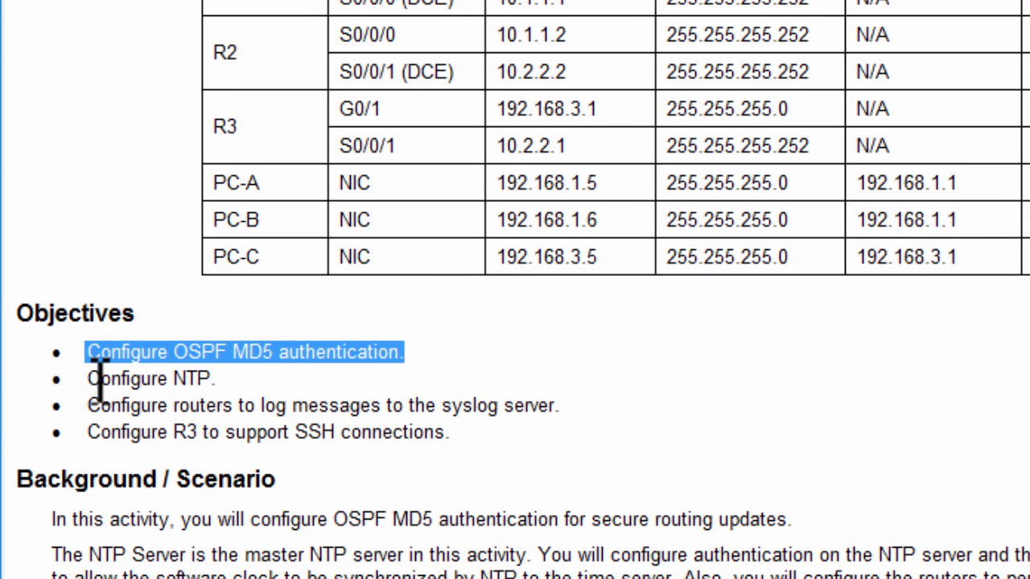
Review the NTP, syslog and R3 SSH objectives, then scroll down to the topology
{"action": "left_click_drag", "start_coordinate": [90, 378], "coordinate": [228, 378]}
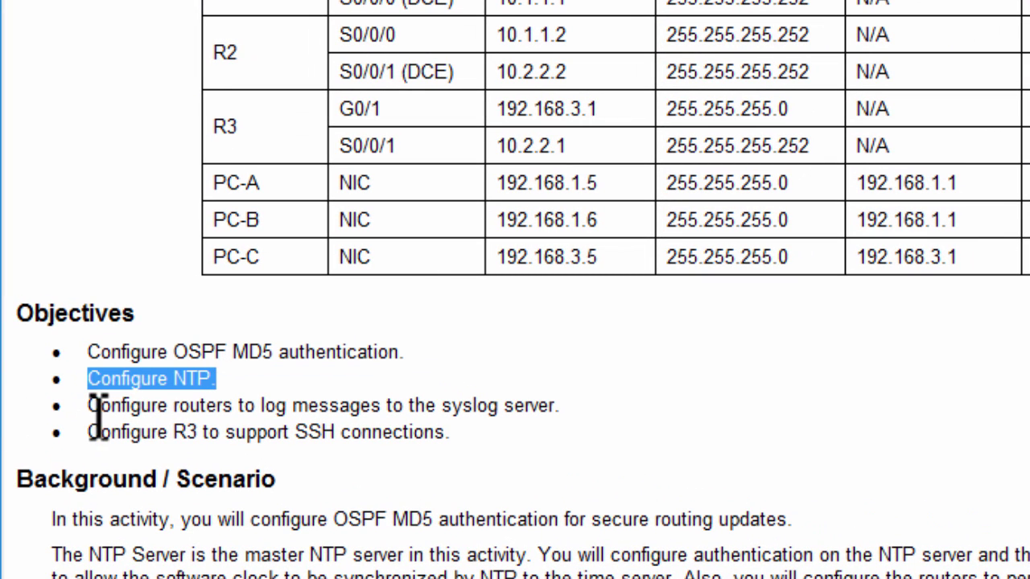
{"action": "left_click_drag", "start_coordinate": [96, 414], "coordinate": [450, 436]}
{"action": "left_click_drag", "start_coordinate": [88, 432], "coordinate": [465, 434]}
{"action": "left_click", "coordinate": [560, 515]}
{"action": "scroll", "coordinate": [616, 459], "scroll_direction": "down", "scroll_amount": 5}
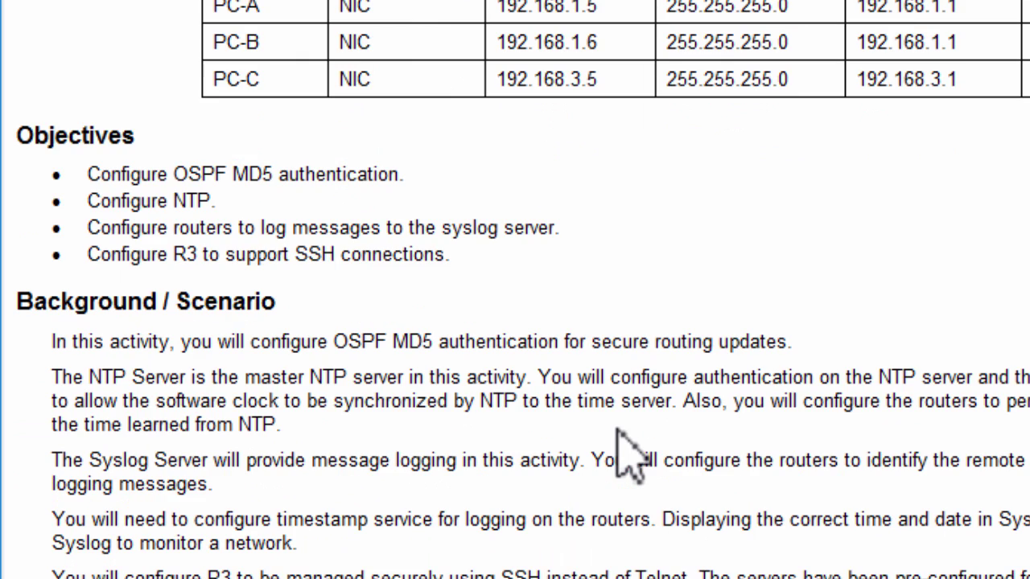
{"action": "scroll", "coordinate": [632, 454], "scroll_direction": "down", "scroll_amount": 5}
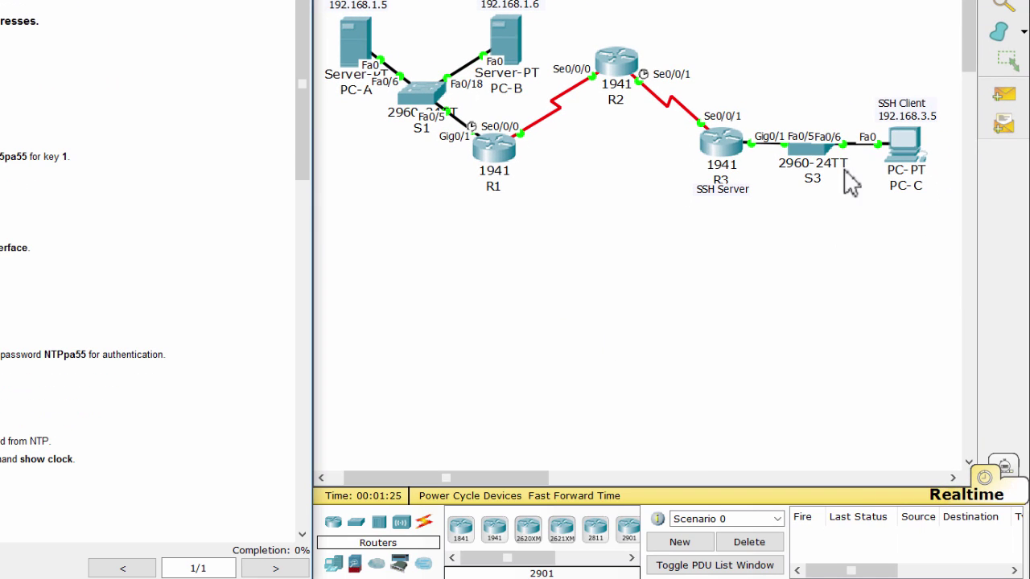
Send simple PDUs from PC-C to PC-A, then delete the results
{"action": "left_click", "coordinate": [1003, 94]}
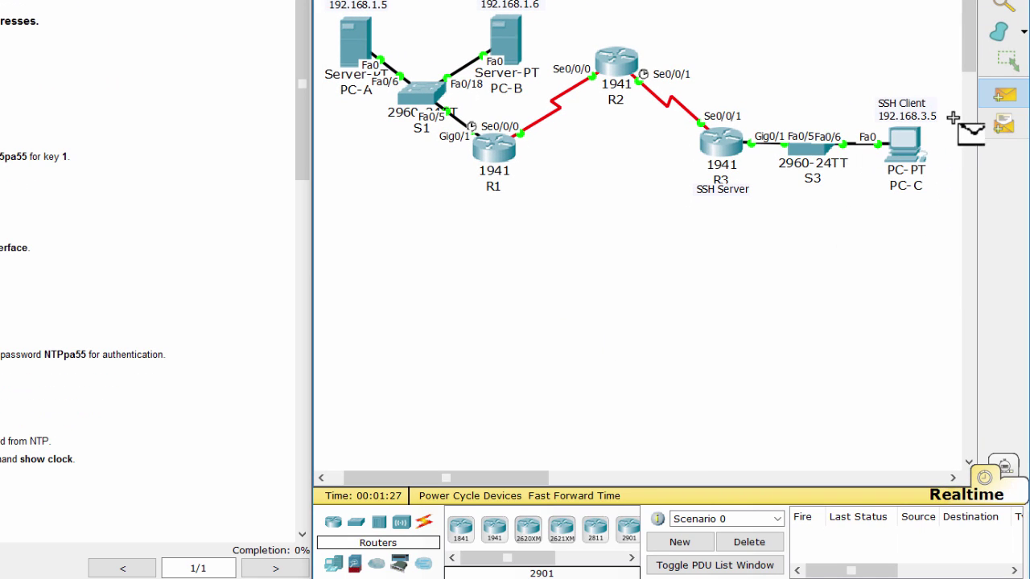
{"action": "left_click", "coordinate": [893, 149]}
{"action": "left_click", "coordinate": [356, 45]}
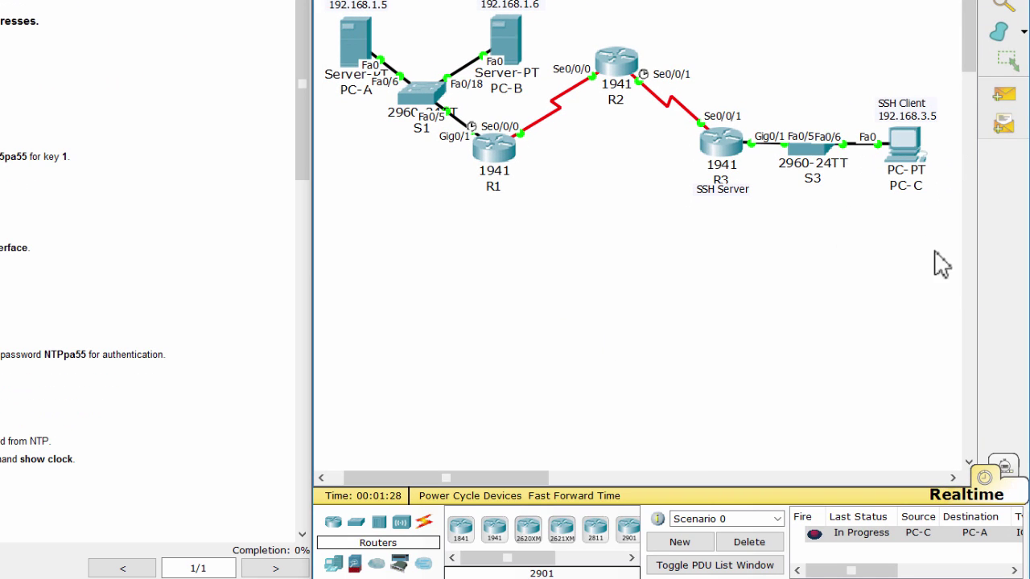
{"action": "left_click", "coordinate": [1003, 94]}
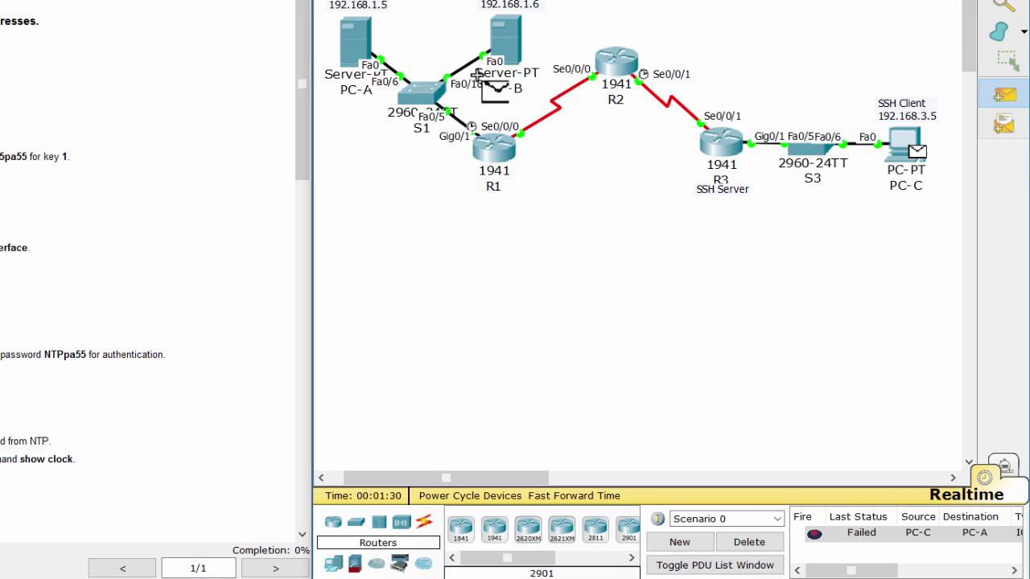
{"action": "left_click", "coordinate": [361, 46]}
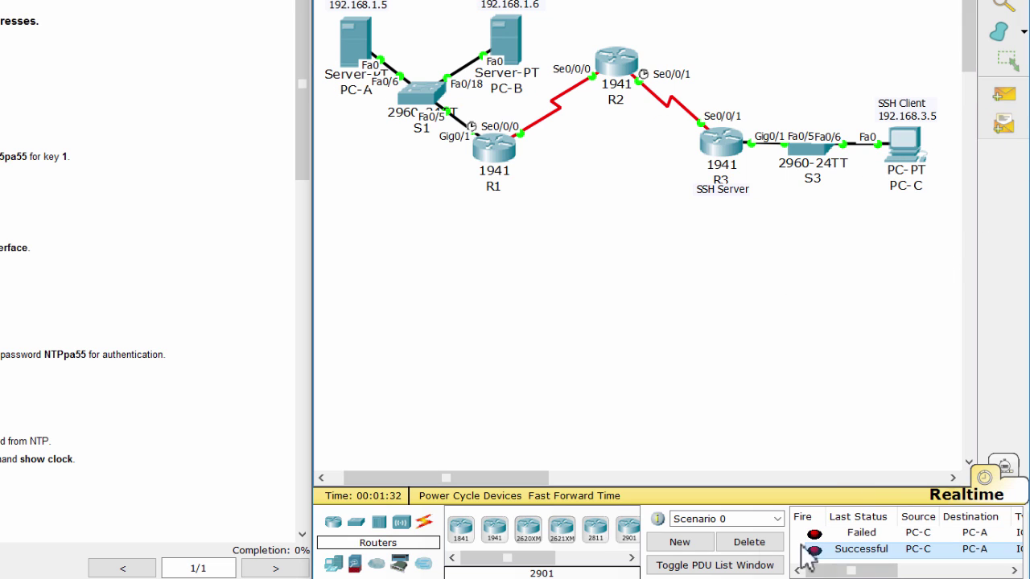
{"action": "left_click", "coordinate": [772, 547]}
Send simple PDUs from PC-C to PC-B, then delete the results
{"action": "left_click", "coordinate": [1003, 94]}
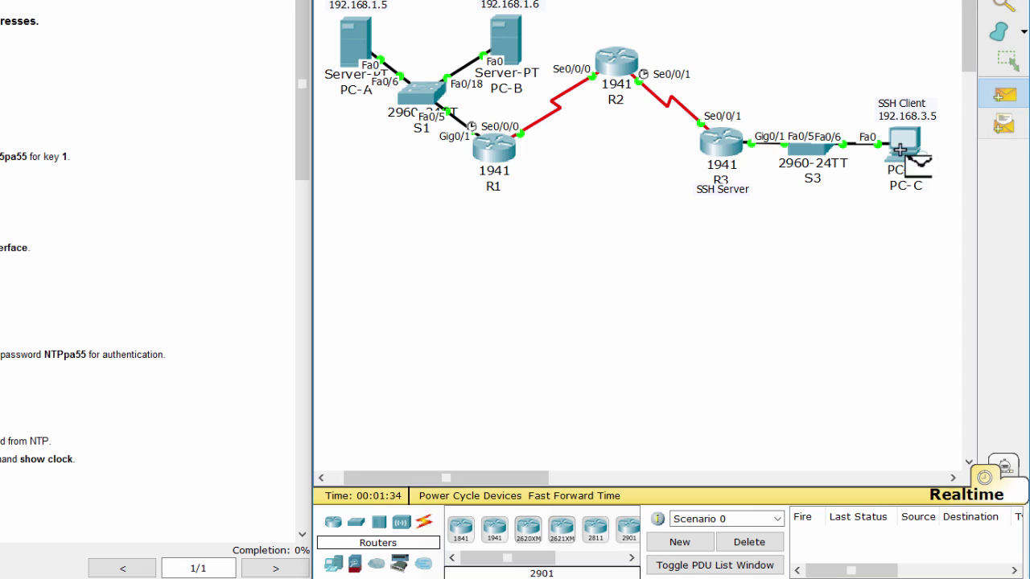
{"action": "left_click", "coordinate": [907, 144]}
{"action": "left_click", "coordinate": [507, 40]}
{"action": "left_click", "coordinate": [1003, 94]}
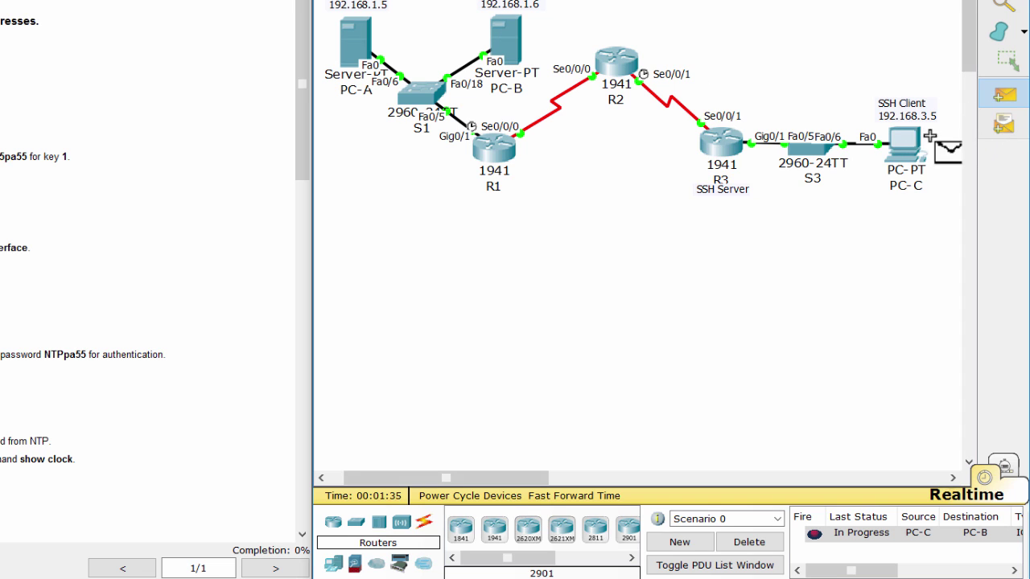
{"action": "left_click", "coordinate": [903, 145]}
{"action": "left_click", "coordinate": [515, 45]}
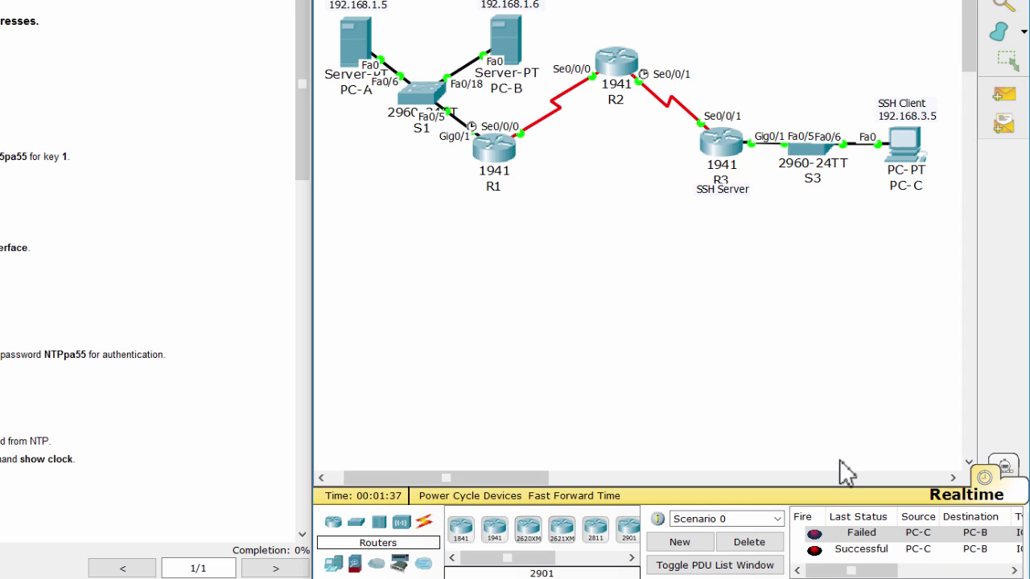
{"action": "left_click", "coordinate": [757, 544]}
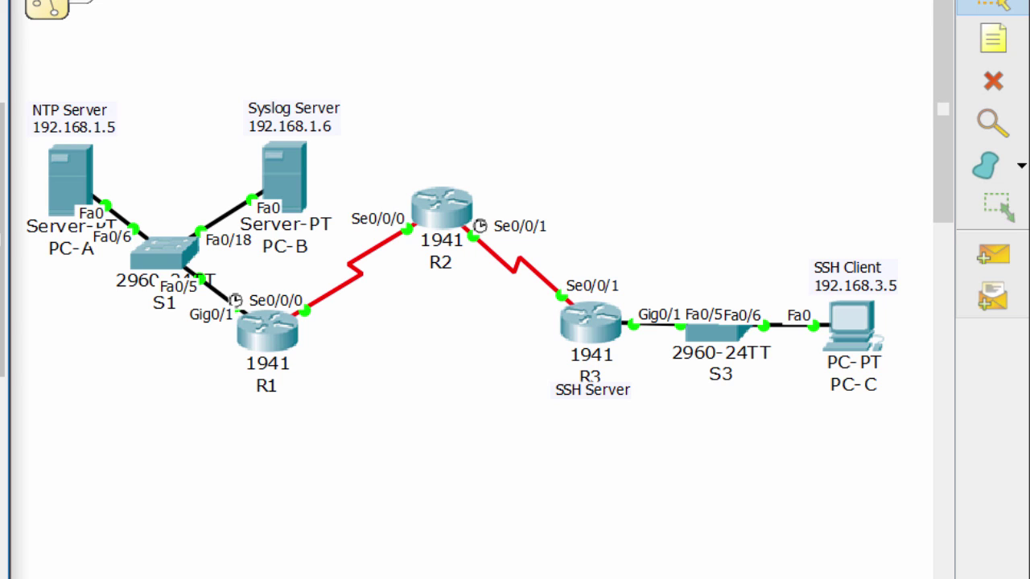
Open R1's CLI and enter privileged mode with enable
{"action": "left_click", "coordinate": [274, 347]}
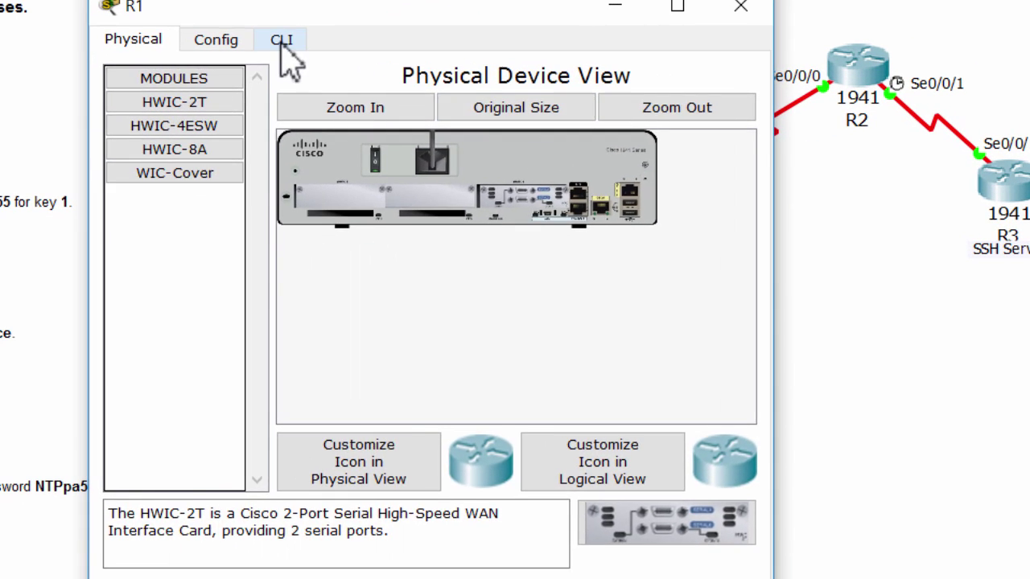
{"action": "left_click", "coordinate": [281, 42]}
{"action": "key", "text": "Return"}
{"action": "key", "text": "Return"}
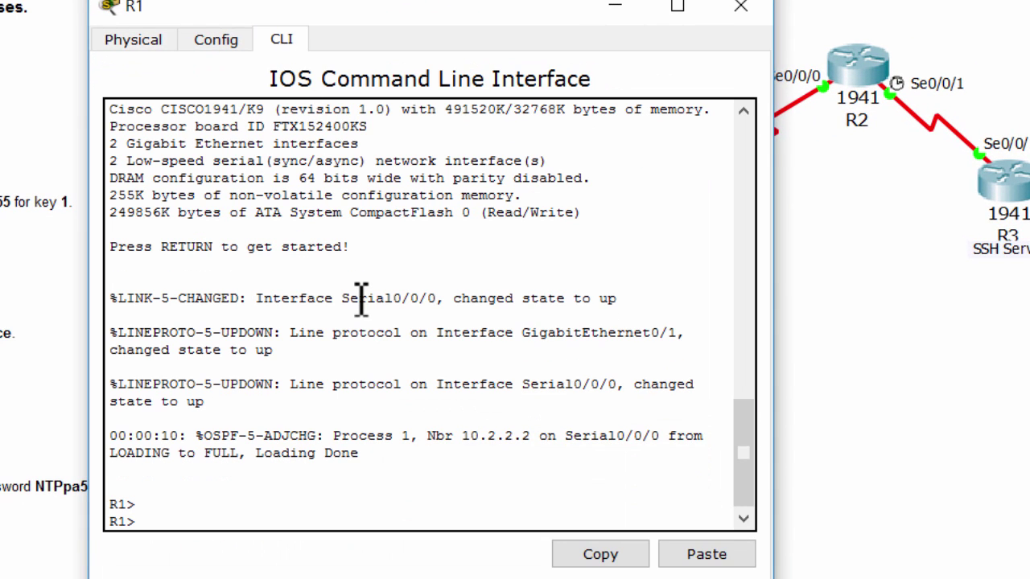
{"action": "type", "text": "ena"}
{"action": "key", "text": "Return"}
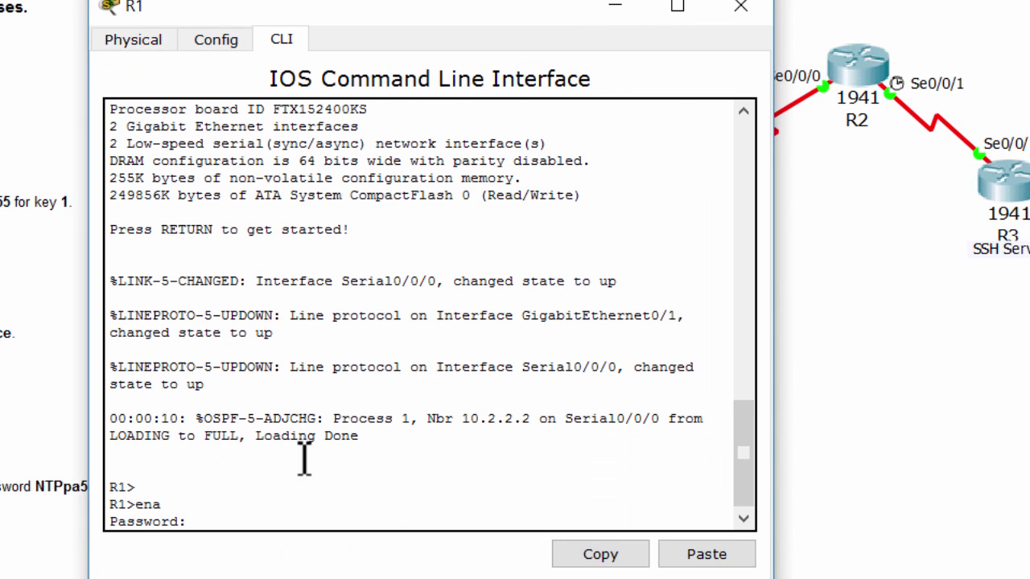
Check R1's Serial0/0/0 settings, then exit interface configuration mode
{"action": "key", "text": "alt+Tab"}
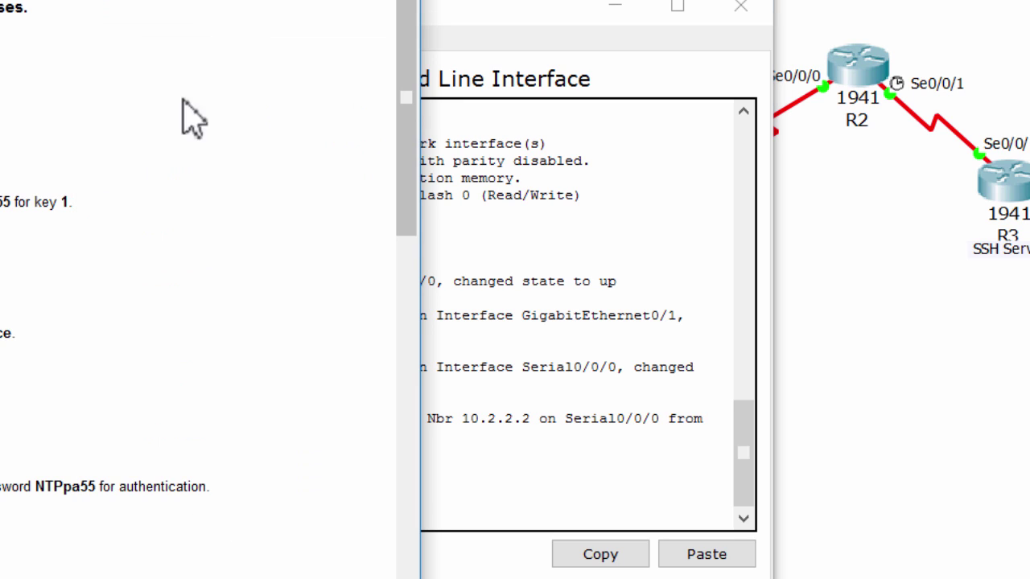
{"action": "left_click", "coordinate": [558, 346]}
{"action": "left_click", "coordinate": [215, 42]}
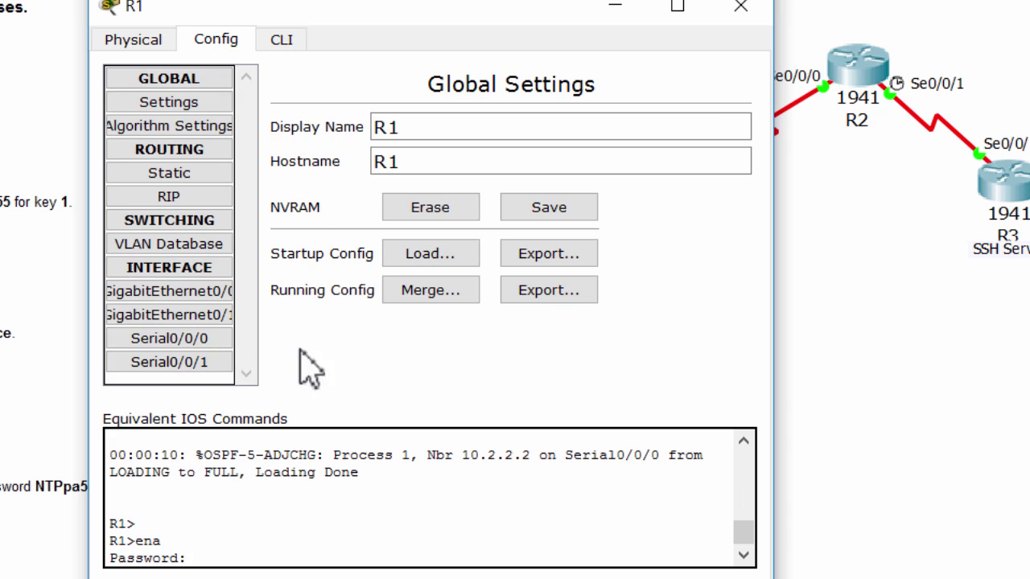
{"action": "left_click", "coordinate": [120, 338]}
{"action": "left_click", "coordinate": [281, 40]}
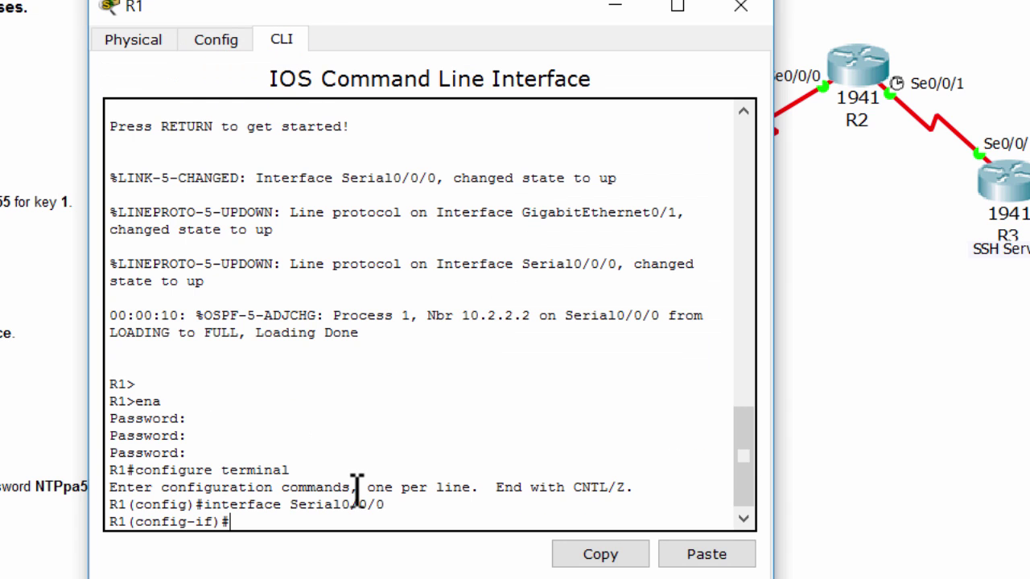
{"action": "type", "text": "ex"}
{"action": "key", "text": "Return"}
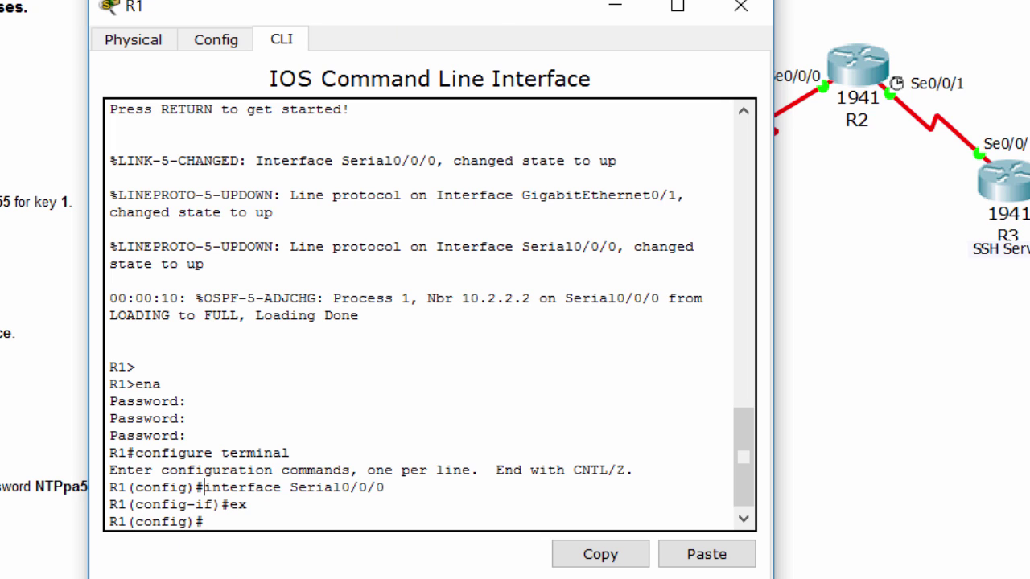
Under router ospf 1 on R1, enable area 0 authentication message-digest
{"action": "left_click_drag", "start_coordinate": [467, 19], "coordinate": [640, 8]}
{"action": "left_click", "coordinate": [545, 444]}
{"action": "type", "text": "router os"}
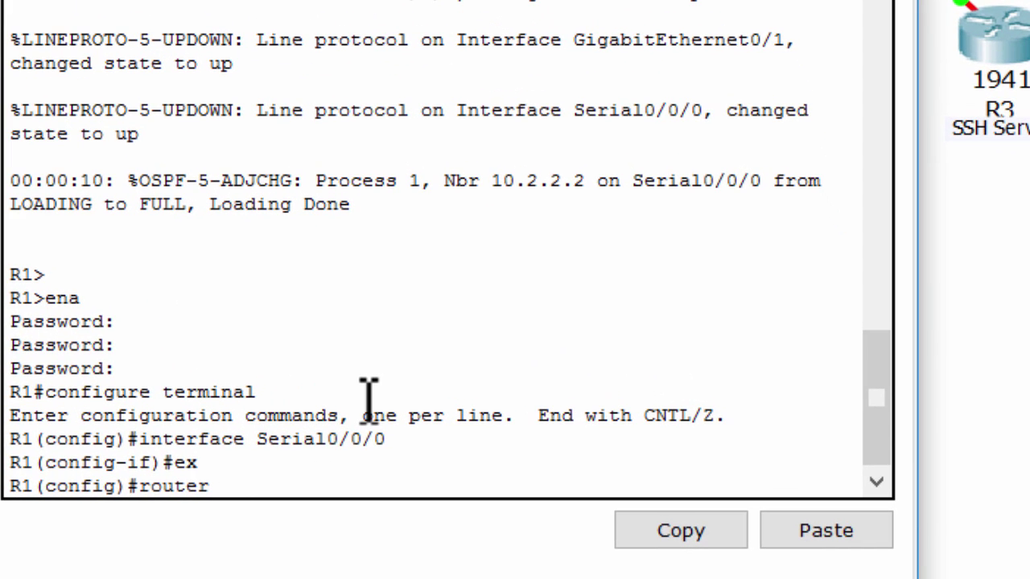
{"action": "type", "text": "pf 1"}
{"action": "key", "text": "Return"}
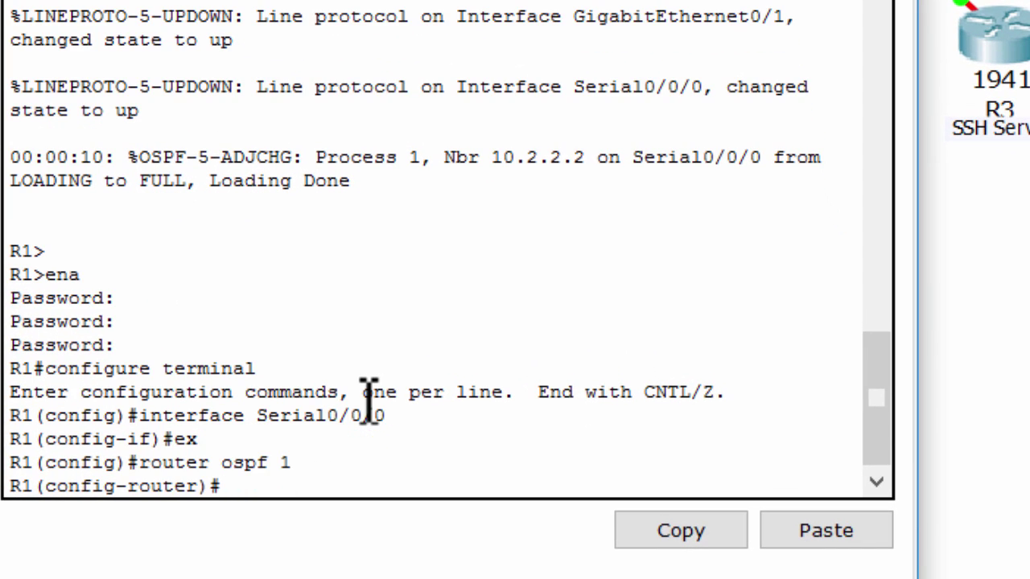
{"action": "type", "text": "are"}
{"action": "key", "text": "Tab"}
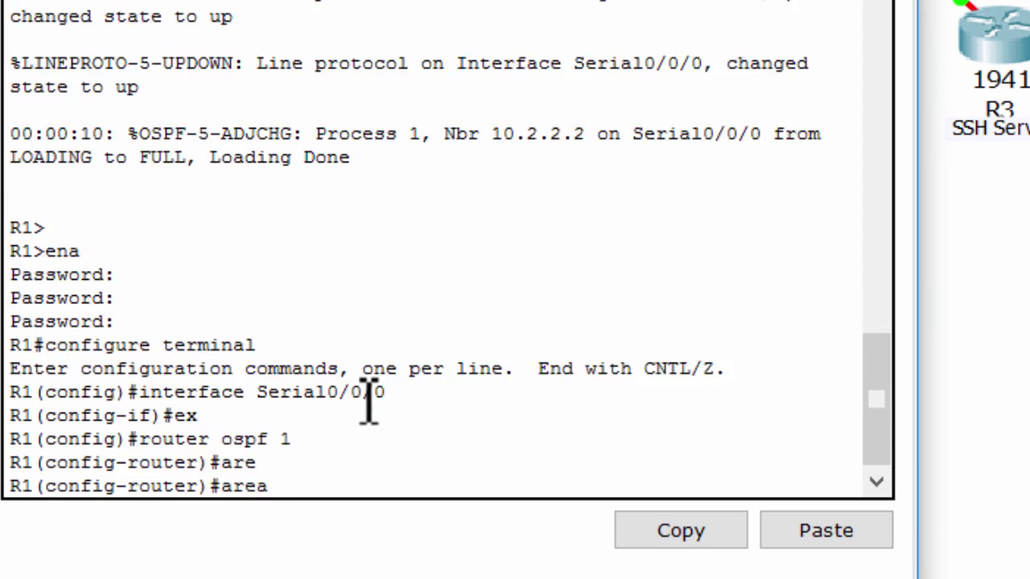
{"action": "type", "text": "0 au"}
{"action": "key", "text": "Tab"}
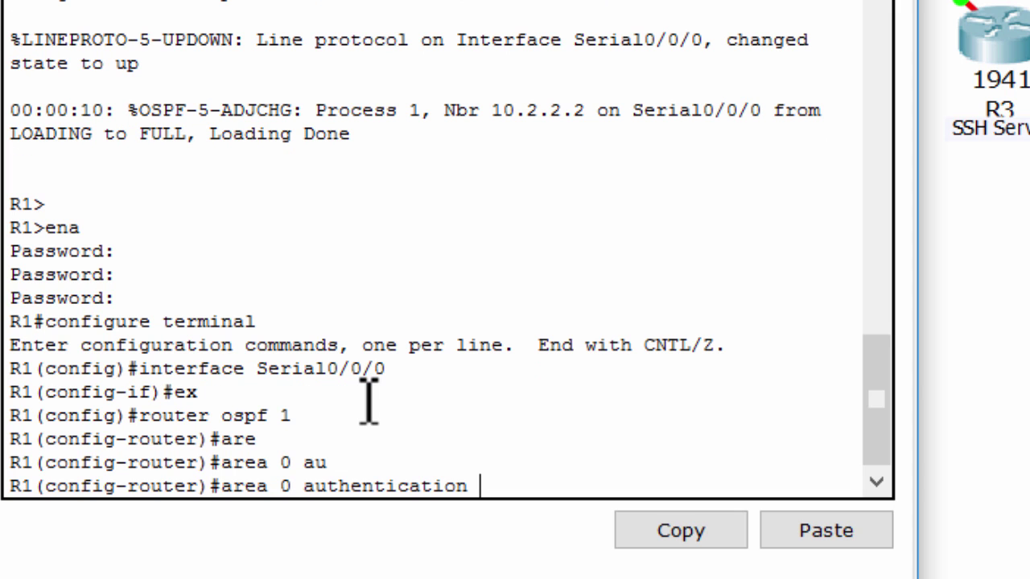
{"action": "type", "text": "me"}
{"action": "key", "text": "Tab"}
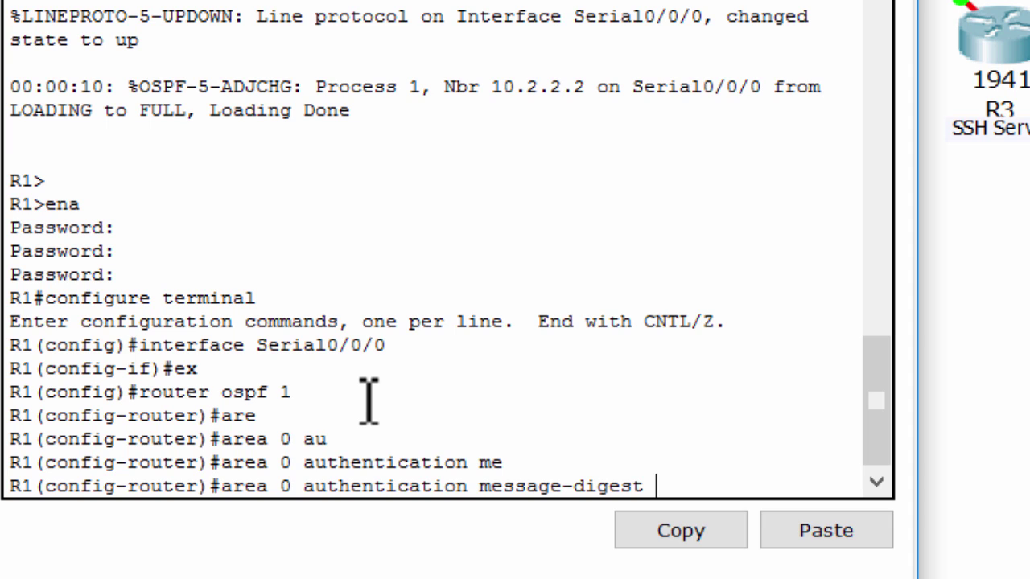
{"action": "key", "text": "Return"}
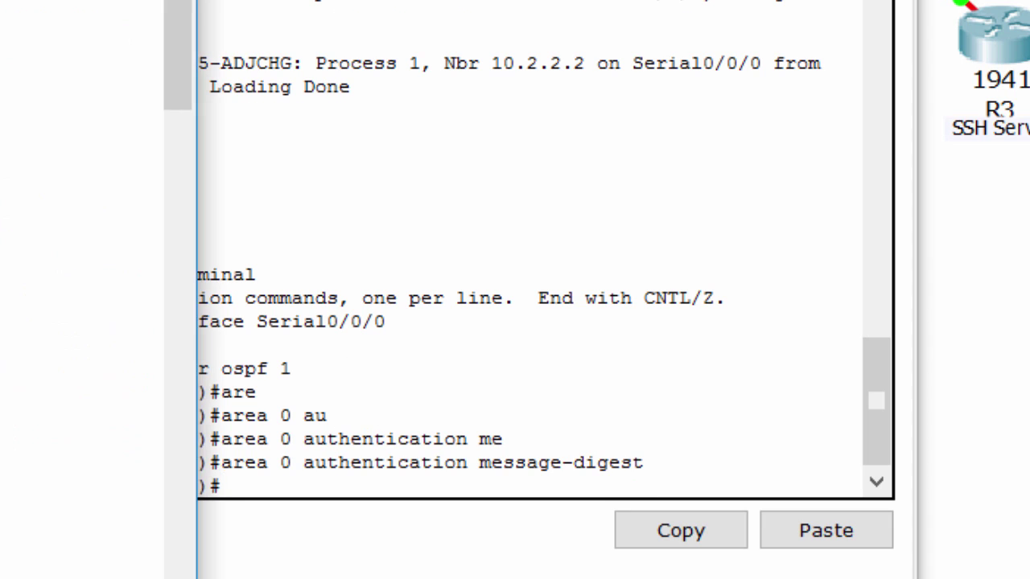
On R2, enable area 0 authentication message-digest under router ospf 1
{"action": "left_click", "coordinate": [912, 322]}
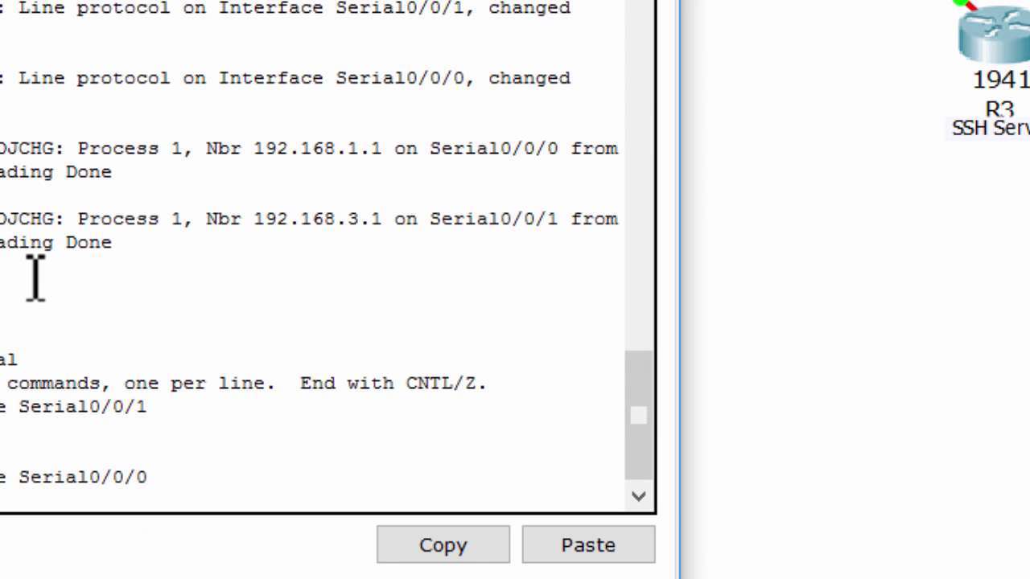
{"action": "key", "text": "Return"}
{"action": "type", "text": "rout"}
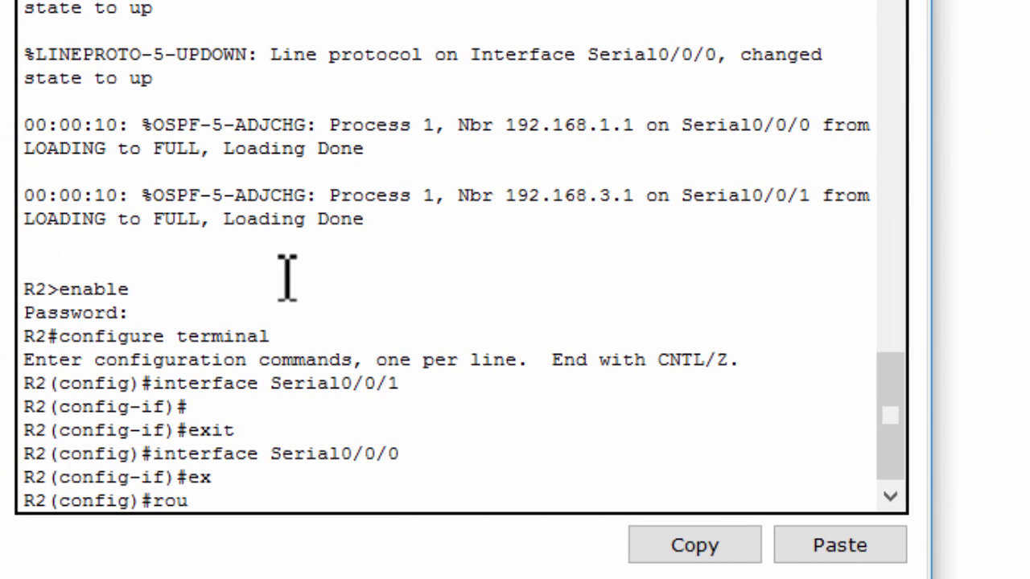
{"action": "type", "text": "er os 1"}
{"action": "key", "text": "Return"}
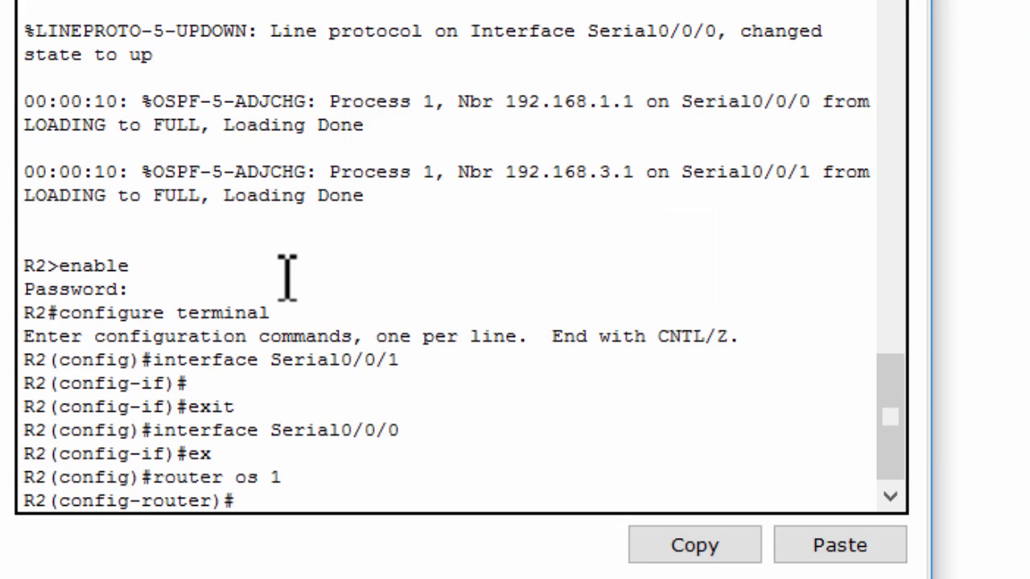
{"action": "type", "text": "are 0 auht"}
{"action": "key", "text": "BackSpace"}
{"action": "type", "text": "th mess"}
{"action": "key", "text": "Return"}
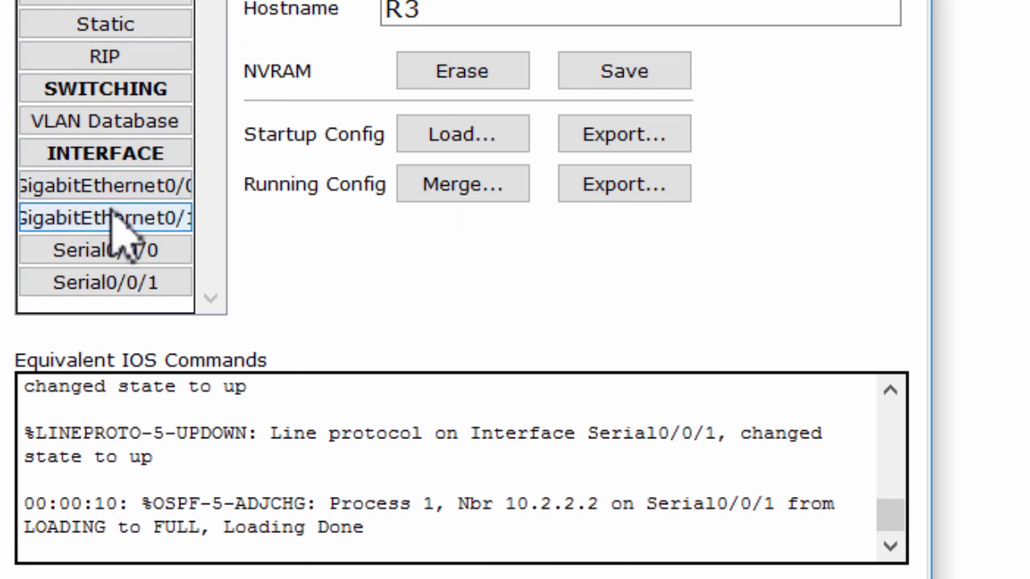
On R3, enable area 0 authentication message-digest under router ospf 1
{"action": "left_click", "coordinate": [61, 210]}
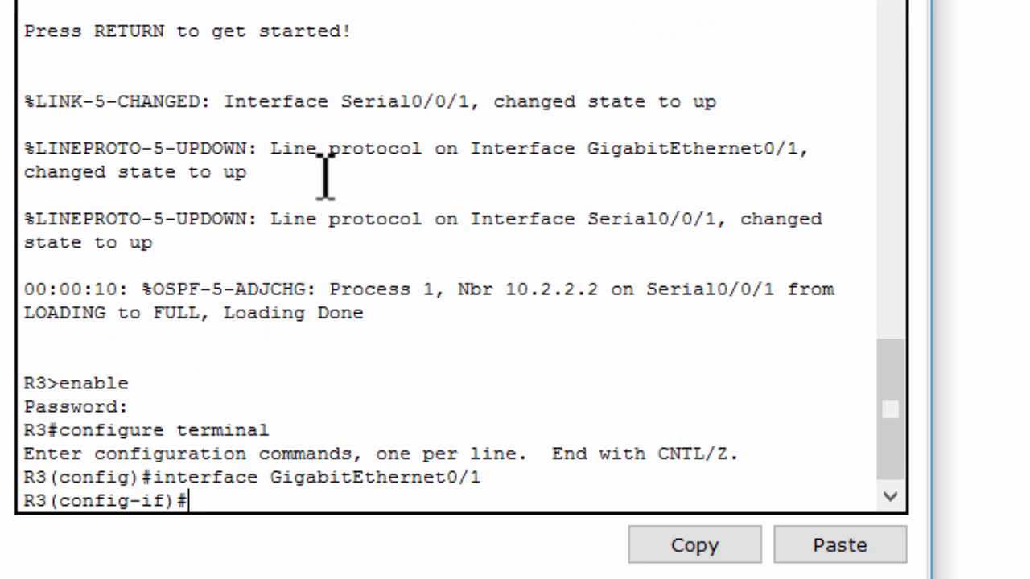
{"action": "type", "text": "ex"}
{"action": "key", "text": "Return"}
{"action": "type", "text": "router o"}
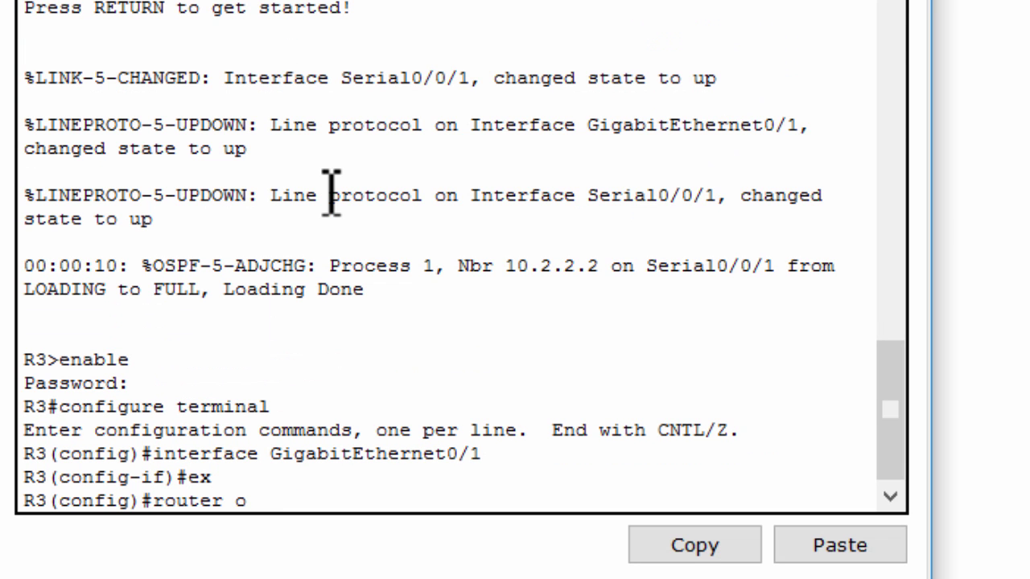
{"action": "type", "text": "s 1"}
{"action": "key", "text": "Return"}
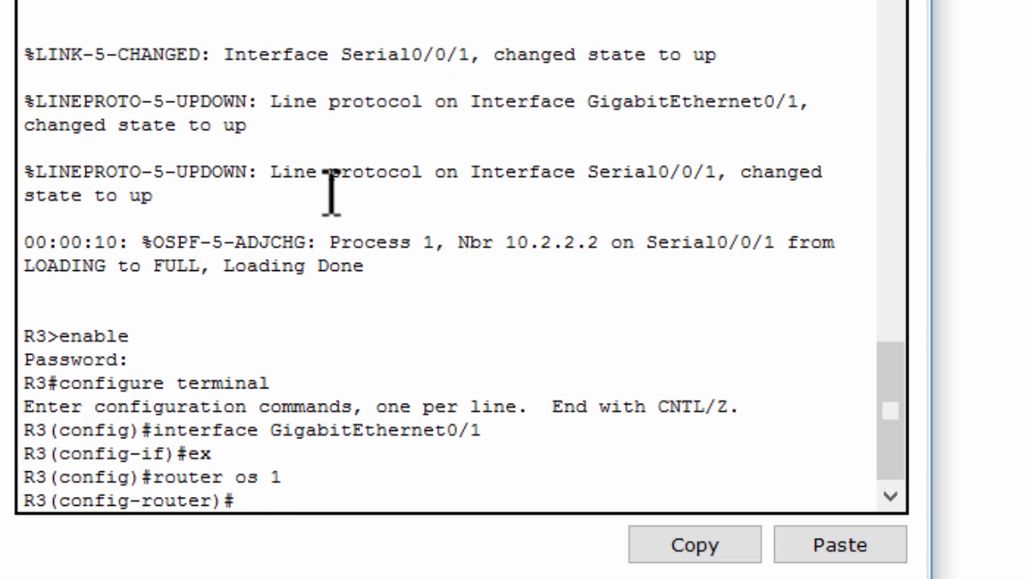
{"action": "type", "text": "are 0 auth mess"}
{"action": "key", "text": "Return"}
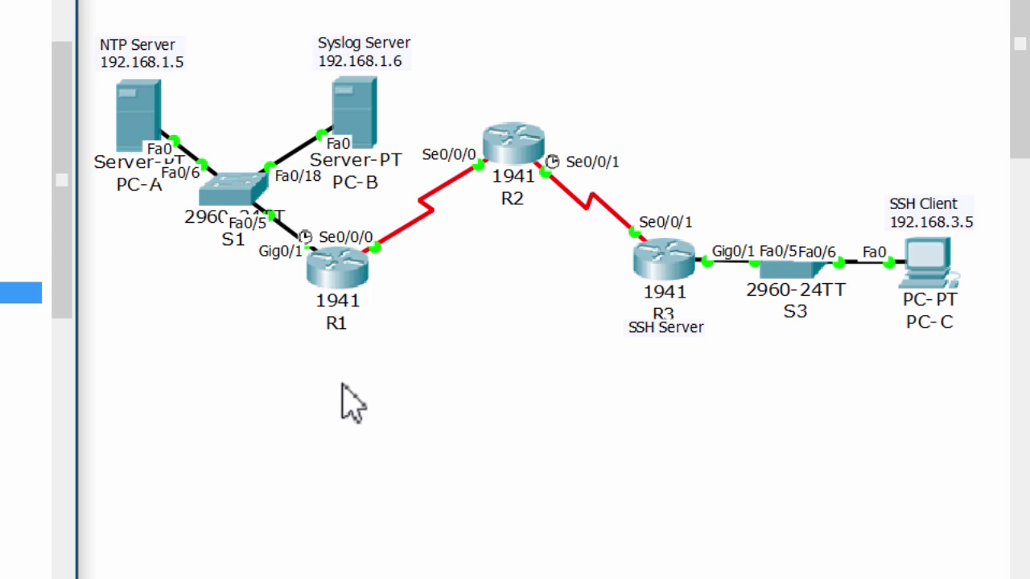
On R1, leave OSPF configuration and enter interface Serial0/0/0
{"action": "left_click", "coordinate": [353, 277]}
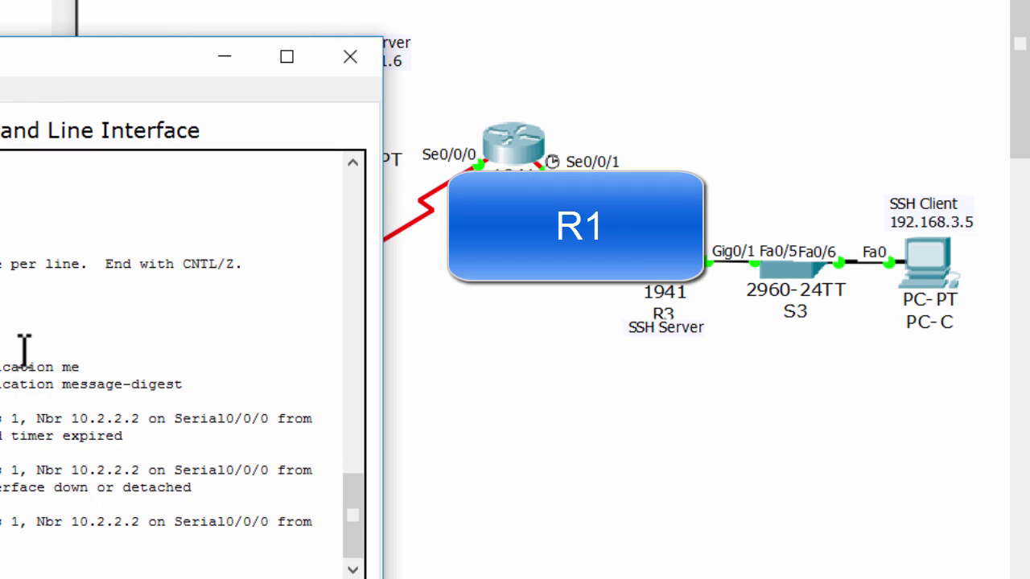
{"action": "type", "text": "ex"}
{"action": "key", "text": "Return"}
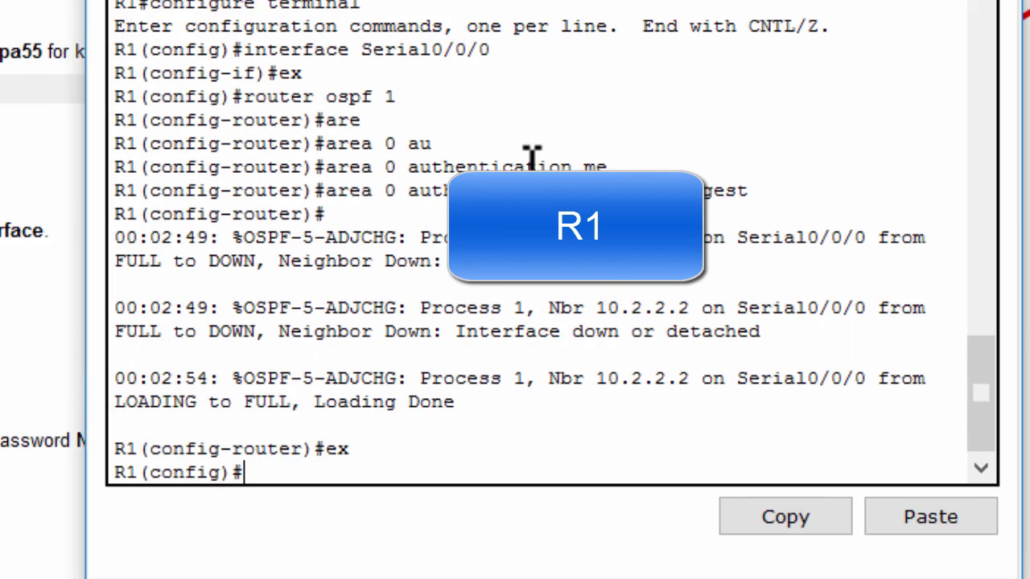
{"action": "key", "text": "Return"}
{"action": "type", "text": "int s0/0/0"}
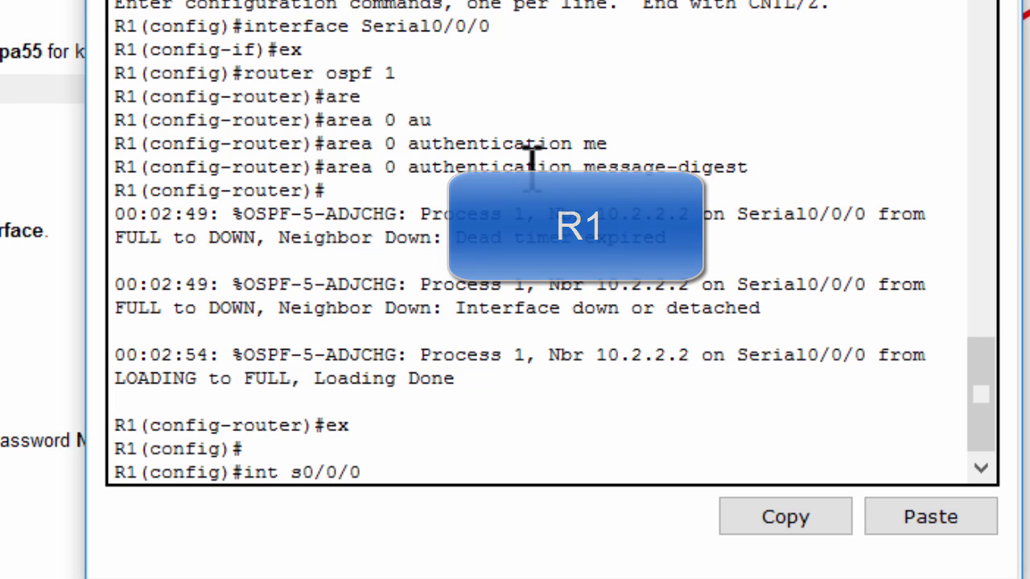
{"action": "key", "text": "Return"}
Add ip ospf message-digest-key 1 md5 with the lab's OSPF password, and copy the command
{"action": "type", "text": "ip os"}
{"action": "key", "text": "Tab"}
{"action": "type", "text": "me"}
{"action": "key", "text": "Tab"}
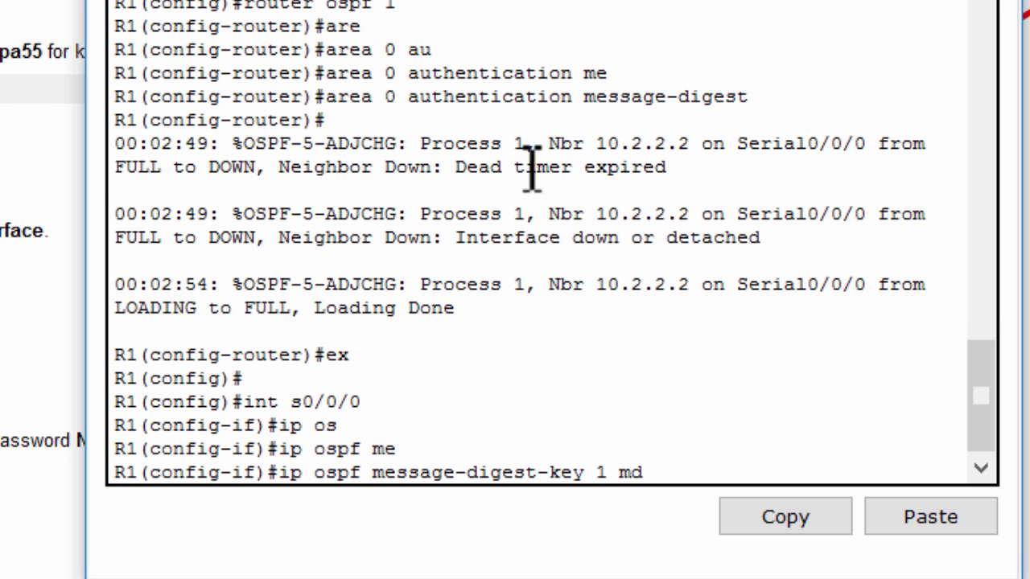
{"action": "type", "text": "1 md"}
{"action": "key", "text": "Tab"}
{"action": "type", "text": "MD5pa55"}
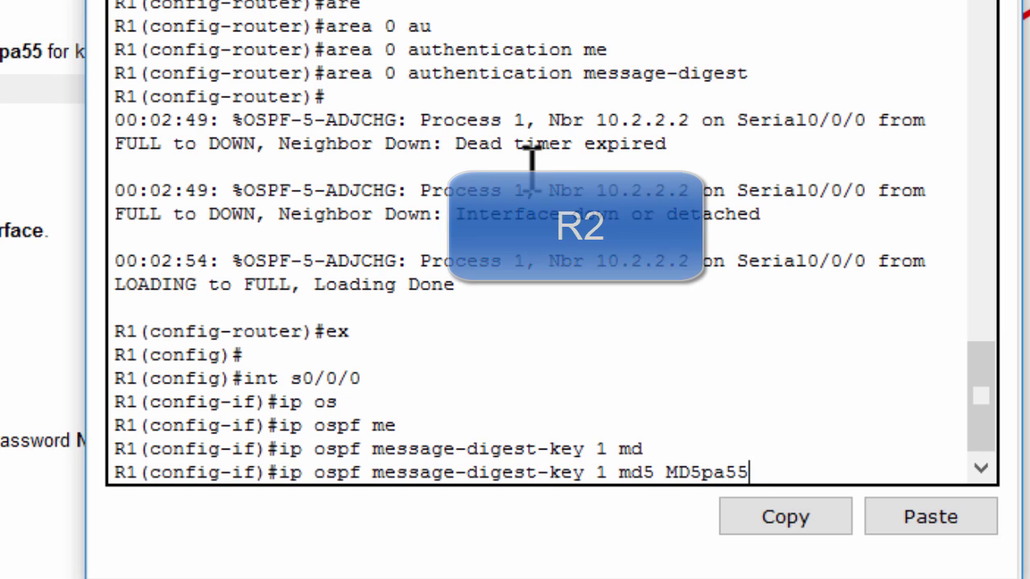
{"action": "key", "text": "Return"}
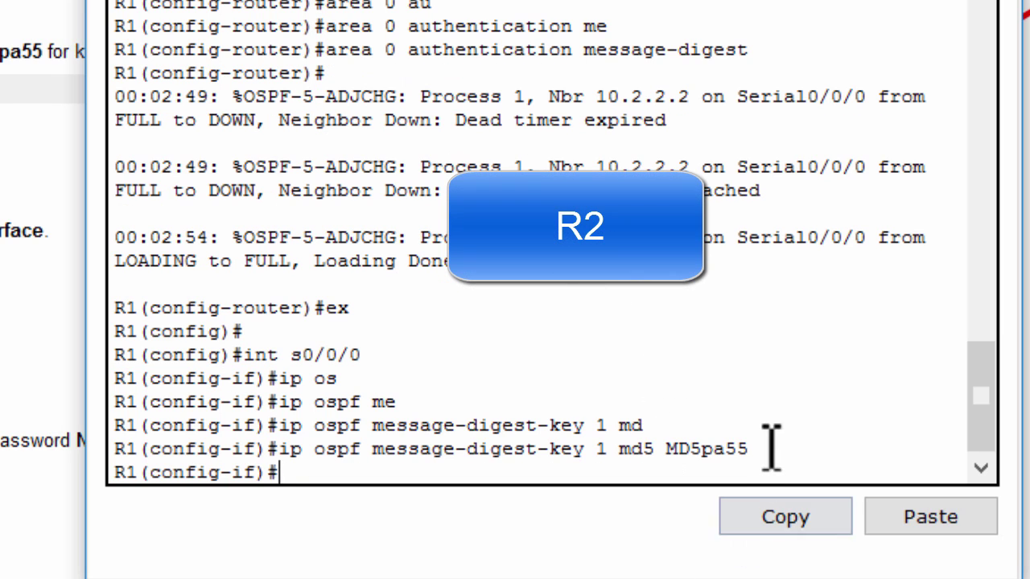
{"action": "left_click_drag", "start_coordinate": [771, 451], "coordinate": [279, 452]}
{"action": "left_click", "coordinate": [809, 507]}
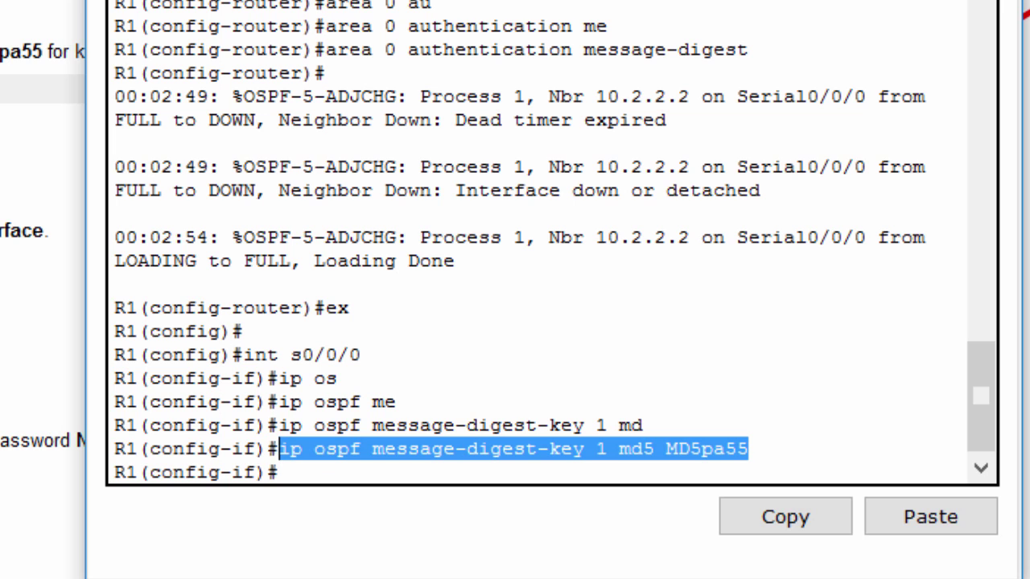
Apply MD5 key 1 to R2's Serial0/0/0 and Serial0/0/1 interfaces
{"action": "key", "text": "Return"}
{"action": "key", "text": "Return"}
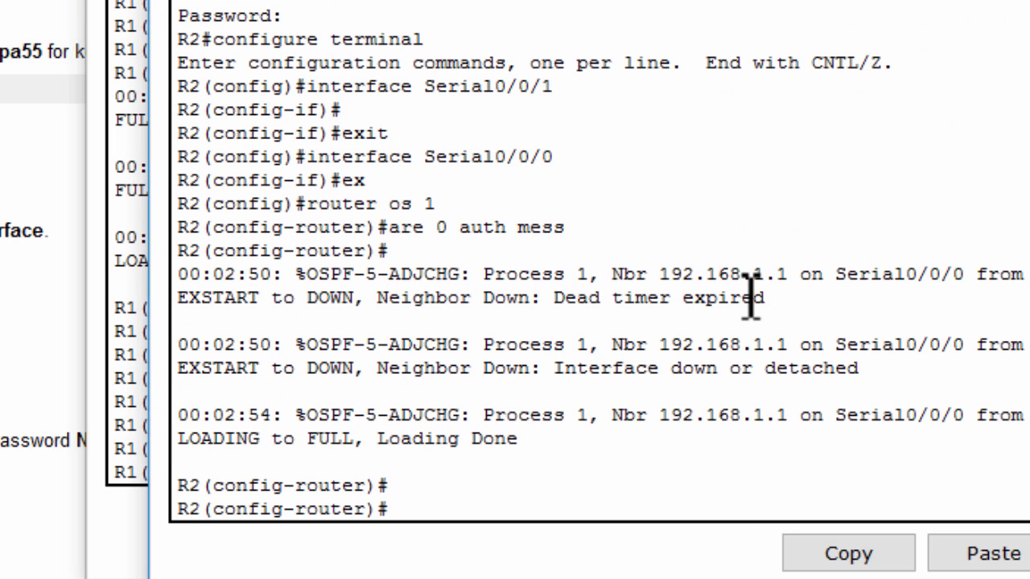
{"action": "type", "text": "ex"}
{"action": "key", "text": "Return"}
{"action": "type", "text": "int s0/0/0"}
{"action": "key", "text": "Return"}
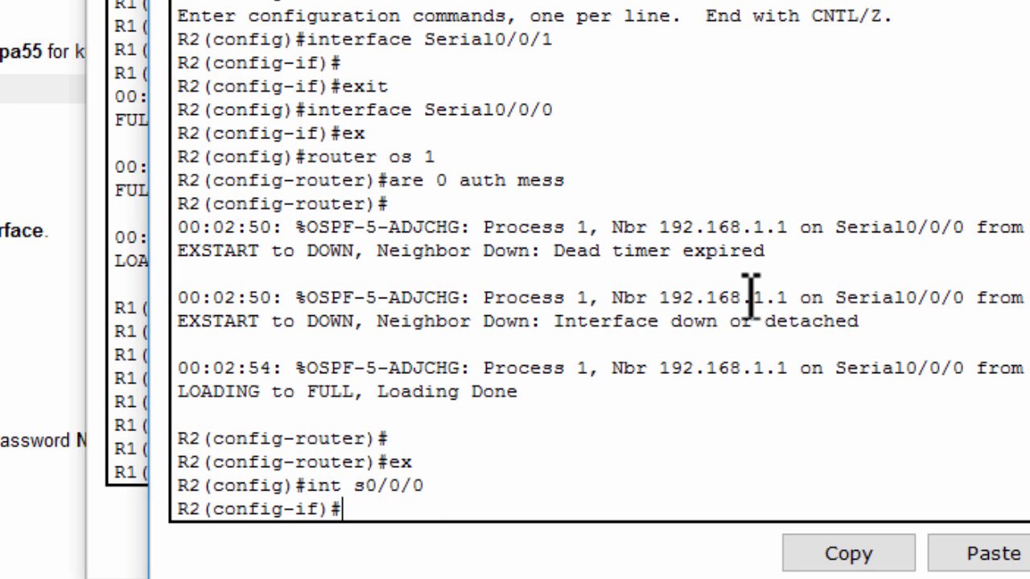
{"action": "left_click", "coordinate": [1005, 555]}
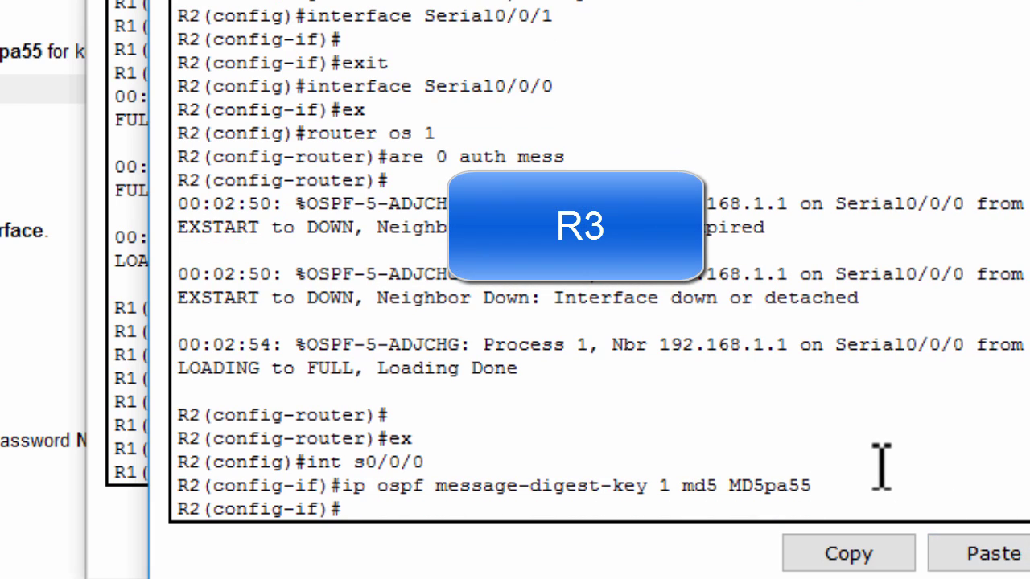
{"action": "key", "text": "Up"}
{"action": "key", "text": "Up"}
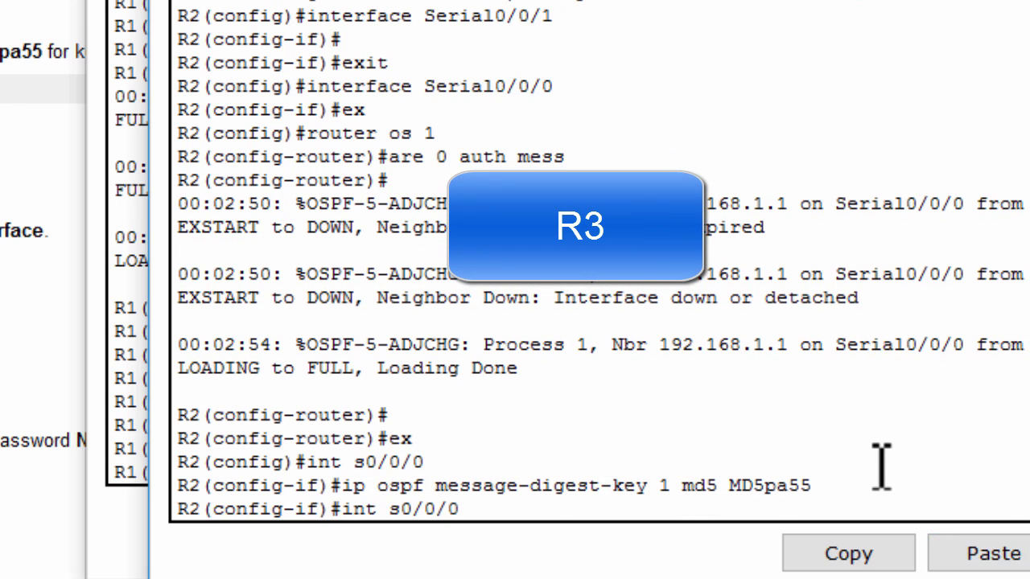
{"action": "type", "text": "1"}
{"action": "key", "text": "Return"}
{"action": "key", "text": "Up"}
{"action": "key", "text": "Up"}
{"action": "key", "text": "Return"}
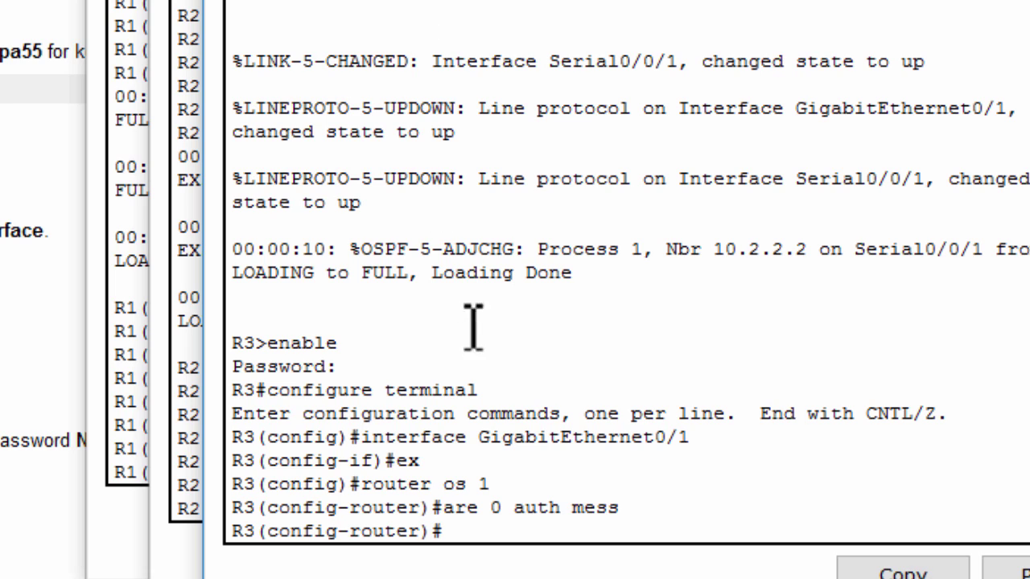
Apply MD5 key 1 to R3's Serial0/0/1 interface
{"action": "left_click", "coordinate": [478, 350]}
{"action": "type", "text": "x"}
{"action": "key", "text": "Return"}
{"action": "type", "text": "router"}
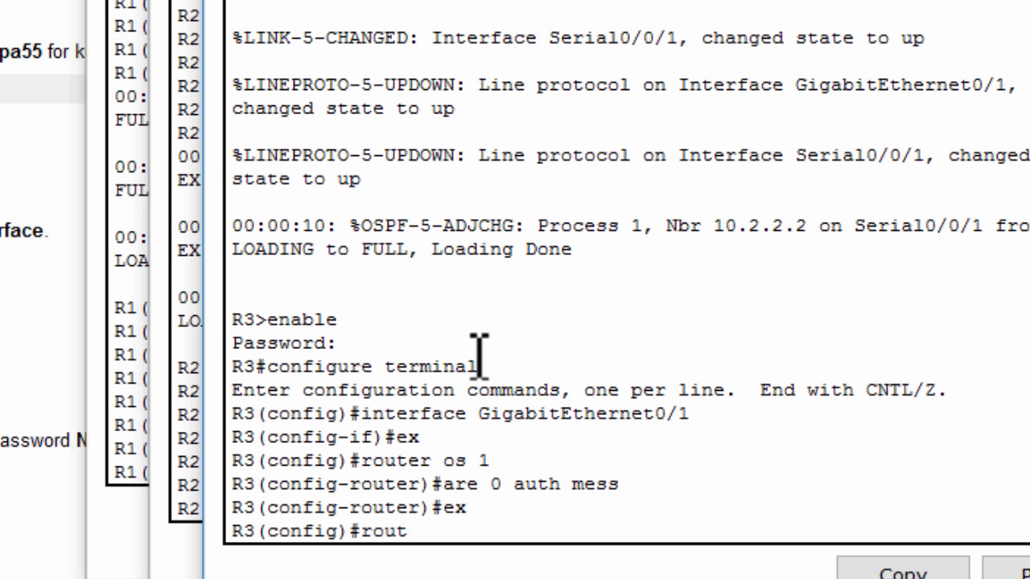
{"action": "key", "text": "BackSpace"}
{"action": "key", "text": "BackSpace"}
{"action": "key", "text": "BackSpace"}
{"action": "type", "text": "int s0/0"}
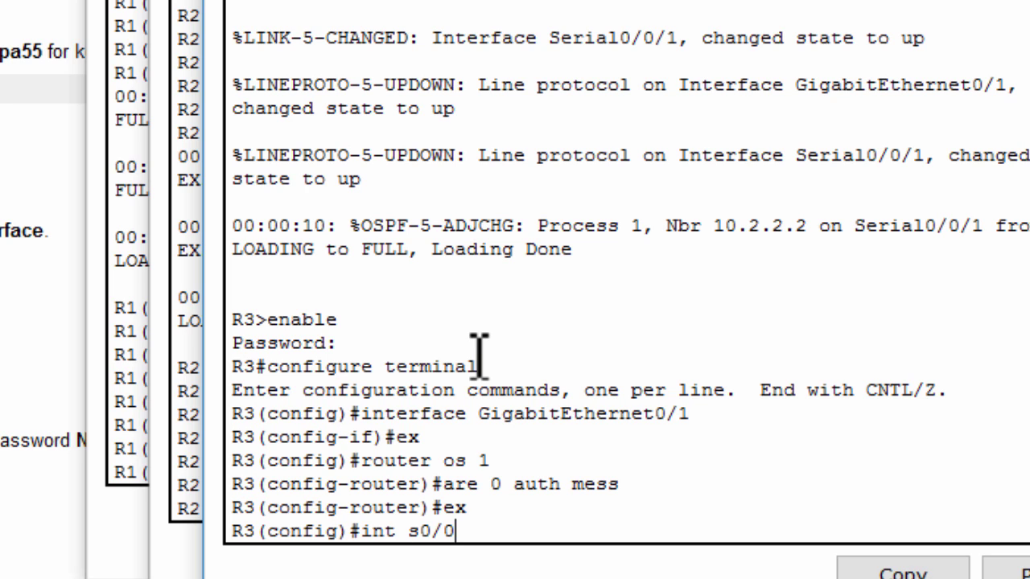
{"action": "type", "text": "/1"}
{"action": "key", "text": "Return"}
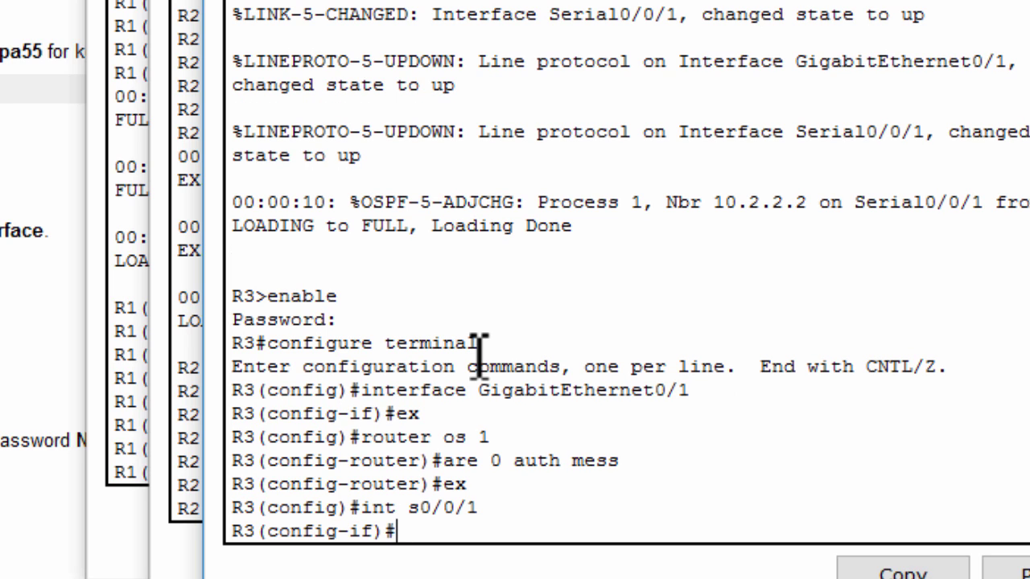
{"action": "left_click", "coordinate": [1009, 573]}
{"action": "key", "text": "Return"}
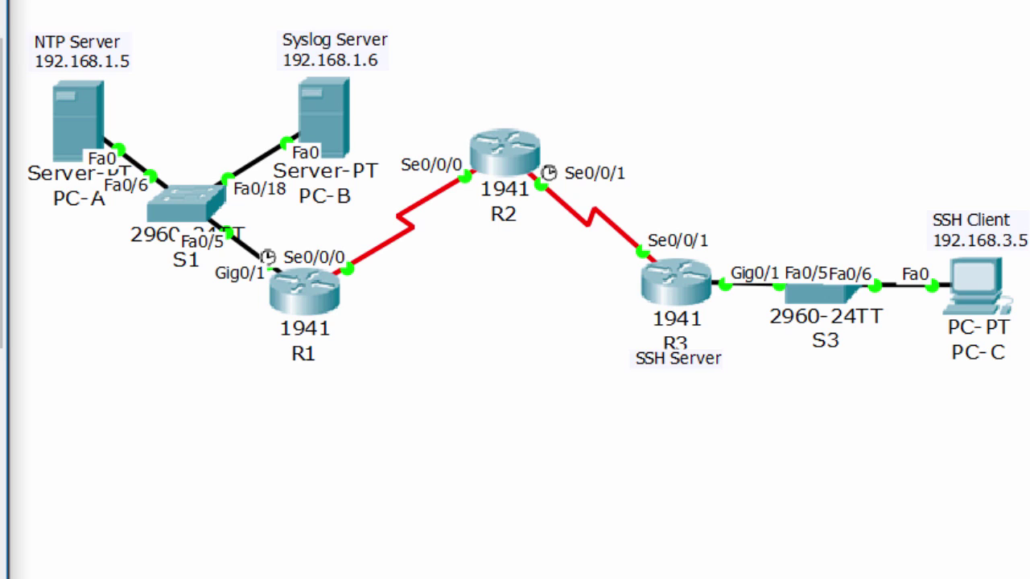
Run show ip ospf interface on R1 and display the full output
{"action": "left_click", "coordinate": [330, 304]}
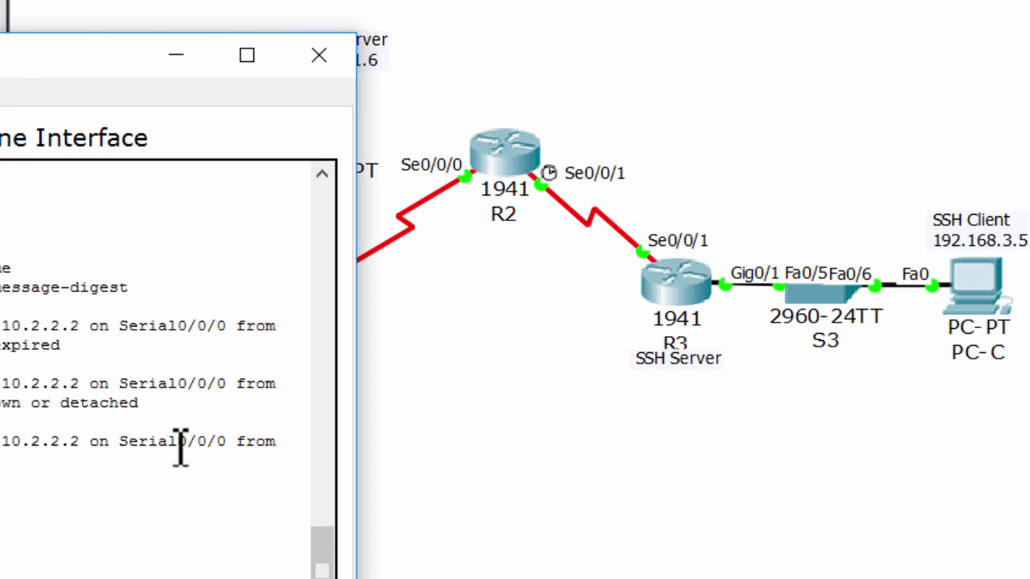
{"action": "key", "text": "ctrl+v"}
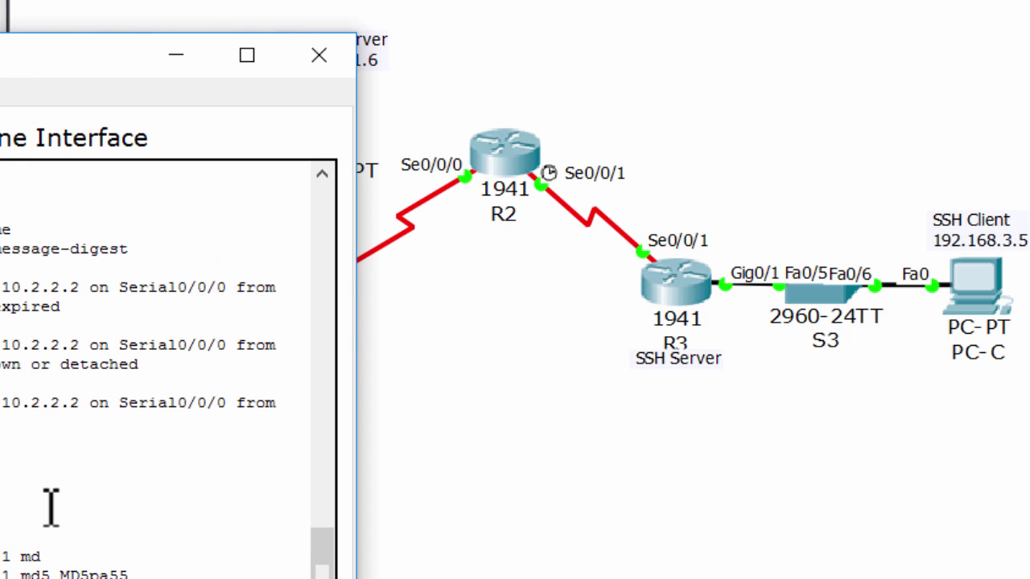
{"action": "key", "text": "Return"}
{"action": "key", "text": "Return"}
{"action": "key", "text": "ctrl+z"}
{"action": "type", "text": "sh"}
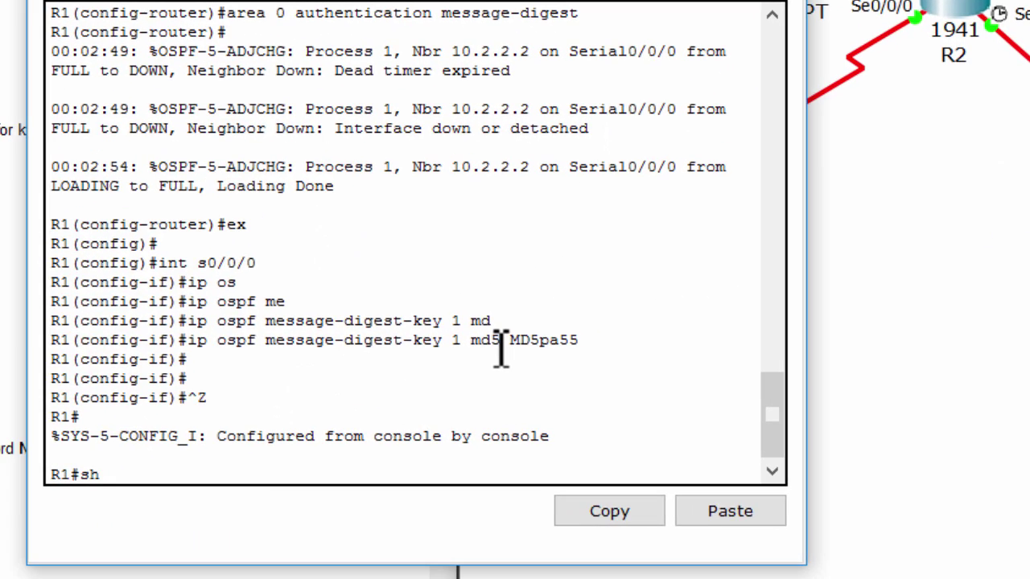
{"action": "type", "text": " ip os int"}
{"action": "key", "text": "Return"}
{"action": "key", "text": "space"}
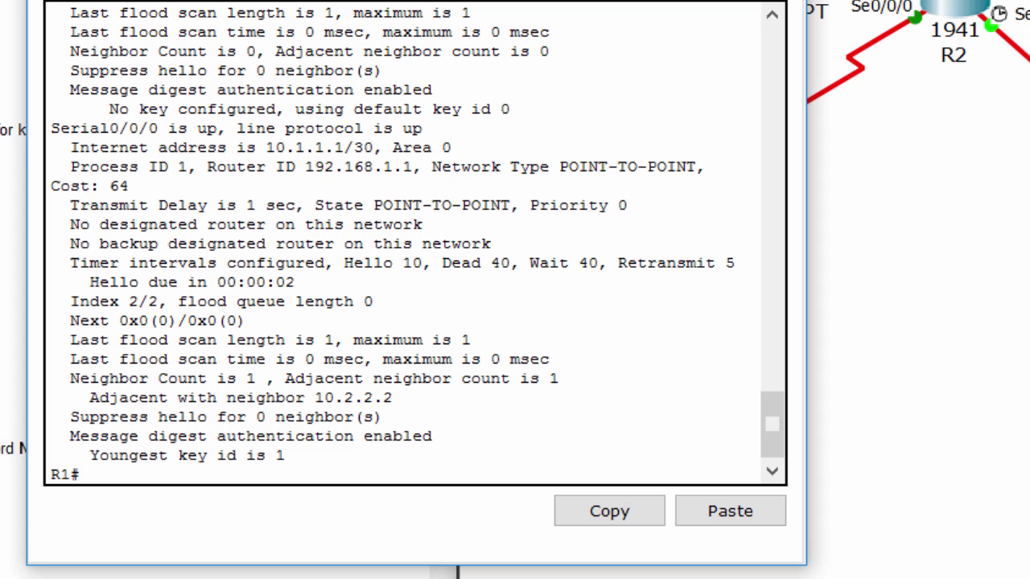
On R1, confirm Serial0/0/0 is up with message digest authentication and key id 1
{"action": "key", "text": "alt+Tab"}
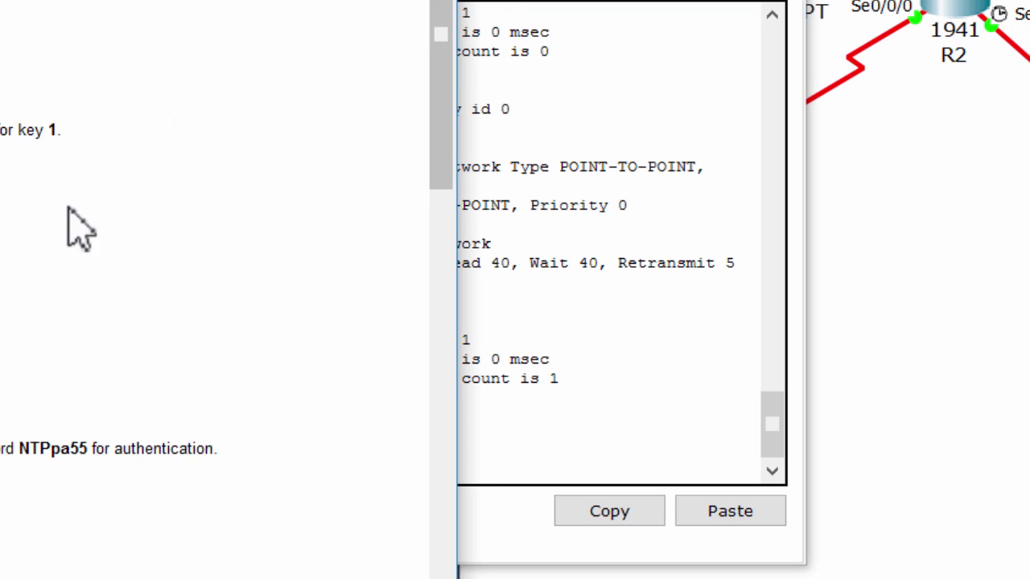
{"action": "left_click", "coordinate": [544, 230]}
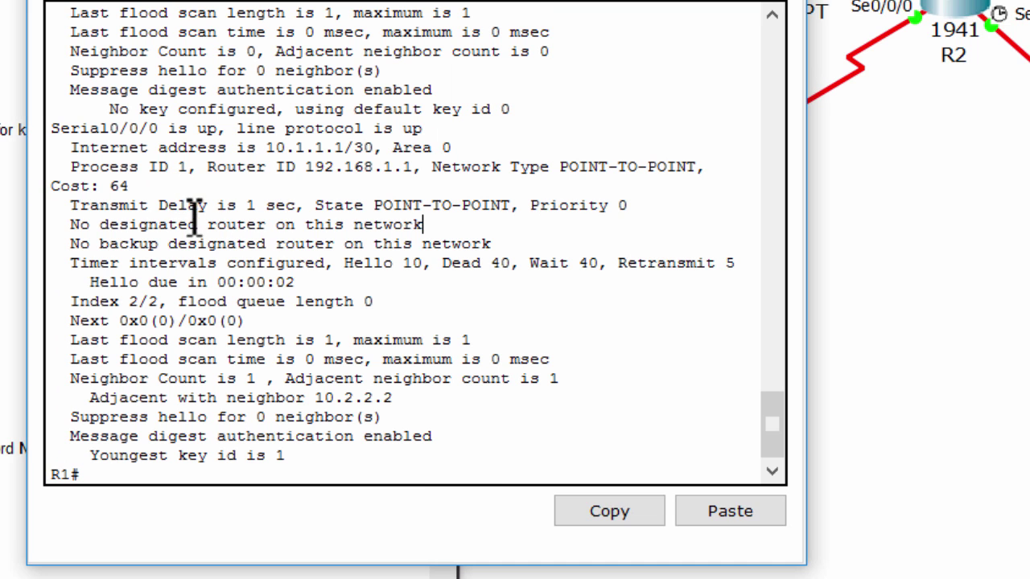
{"action": "scroll", "coordinate": [140, 167], "scroll_direction": "up", "scroll_amount": 3}
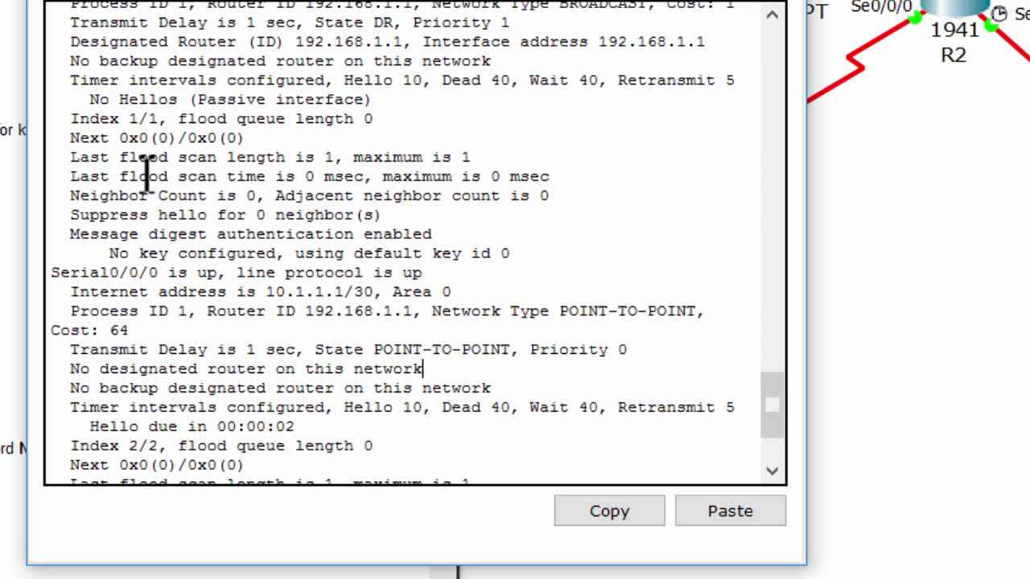
{"action": "left_click_drag", "start_coordinate": [65, 273], "coordinate": [437, 281]}
{"action": "scroll", "coordinate": [437, 276], "scroll_direction": "down", "scroll_amount": 3}
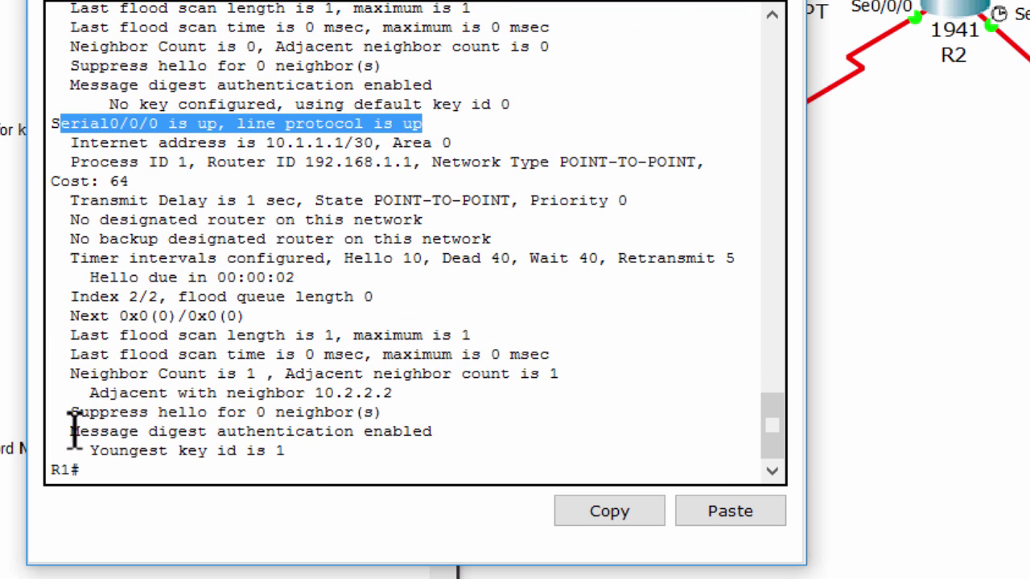
{"action": "left_click_drag", "start_coordinate": [65, 432], "coordinate": [489, 440]}
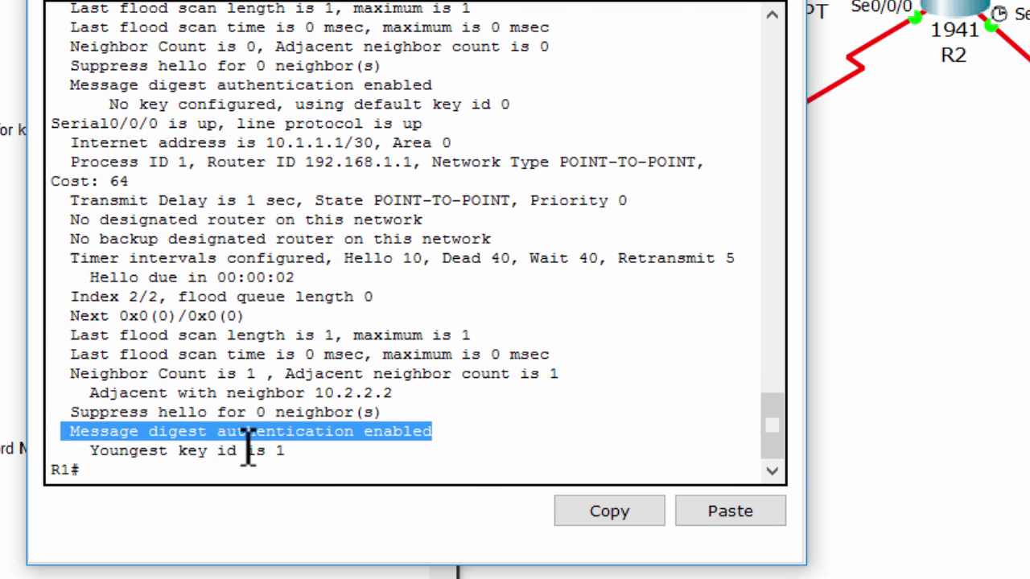
{"action": "left_click_drag", "start_coordinate": [288, 451], "coordinate": [99, 455]}
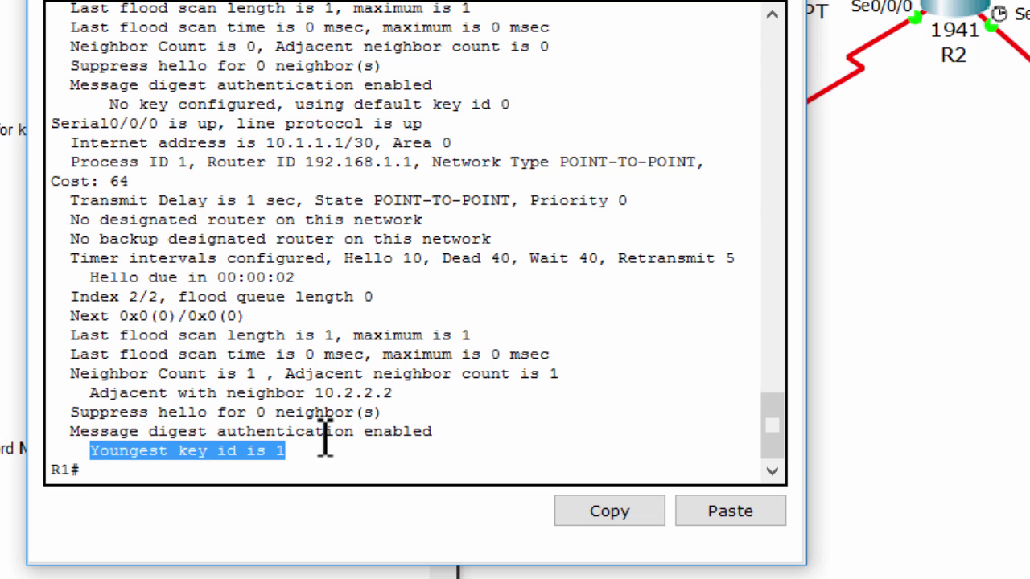
Return R2 to privileged mode and run show ip ospf interface
{"action": "left_click", "coordinate": [463, 442]}
{"action": "left_click", "coordinate": [936, 6]}
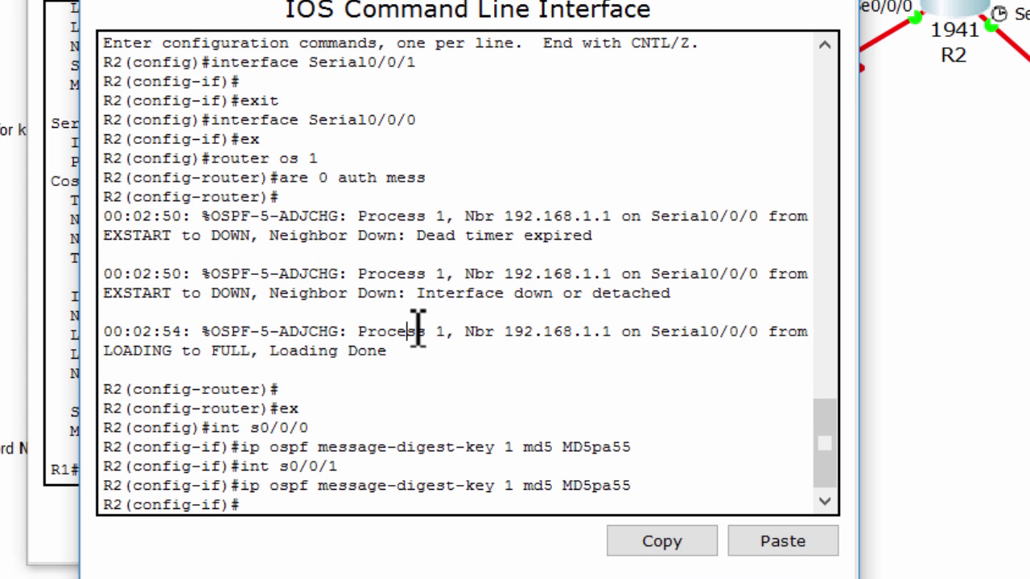
{"action": "key", "text": "ctrl+z"}
{"action": "key", "text": "Return"}
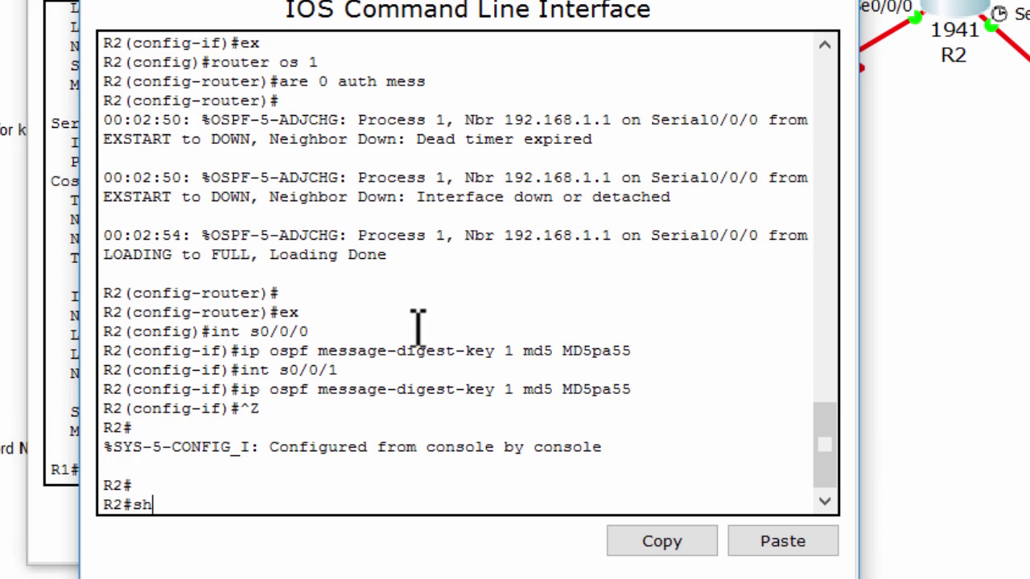
{"action": "type", "text": "sh ip os i"}
{"action": "key", "text": "Return"}
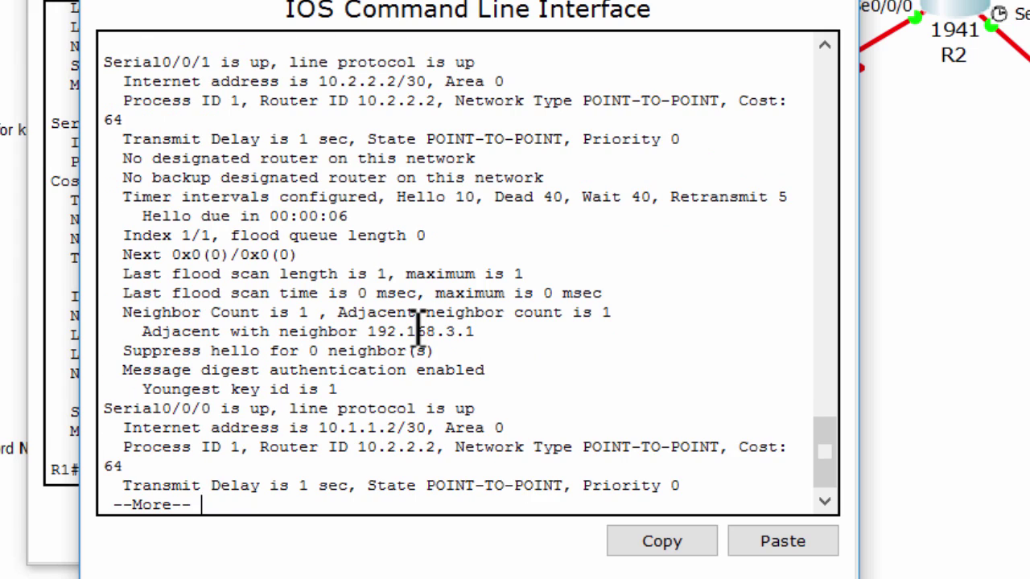
{"action": "key", "text": "space"}
On R2, review the Serial0/0/0 status and authentication lines
{"action": "scroll", "coordinate": [290, 261], "scroll_direction": "up", "scroll_amount": 6}
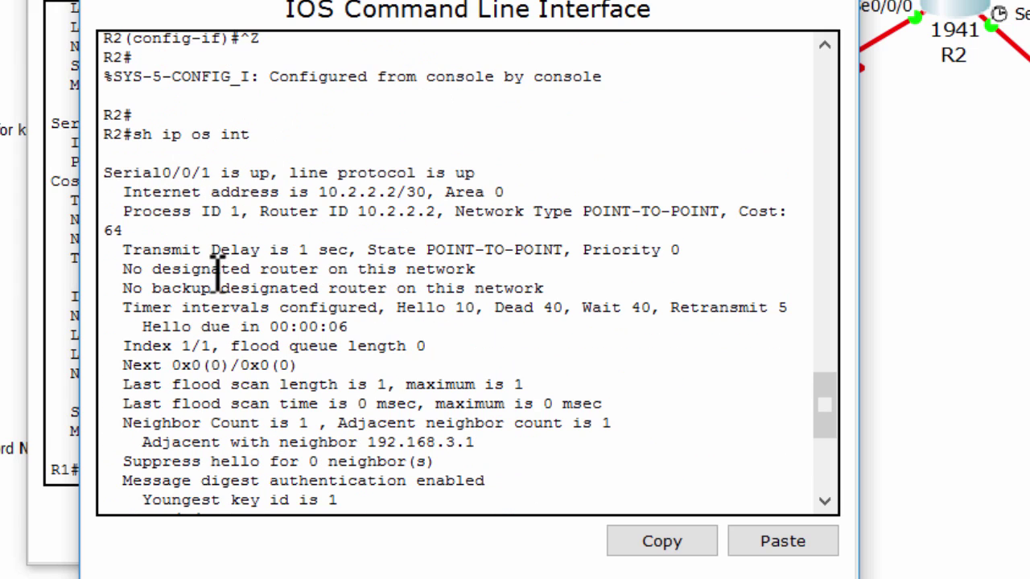
{"action": "scroll", "coordinate": [216, 271], "scroll_direction": "down", "scroll_amount": 4}
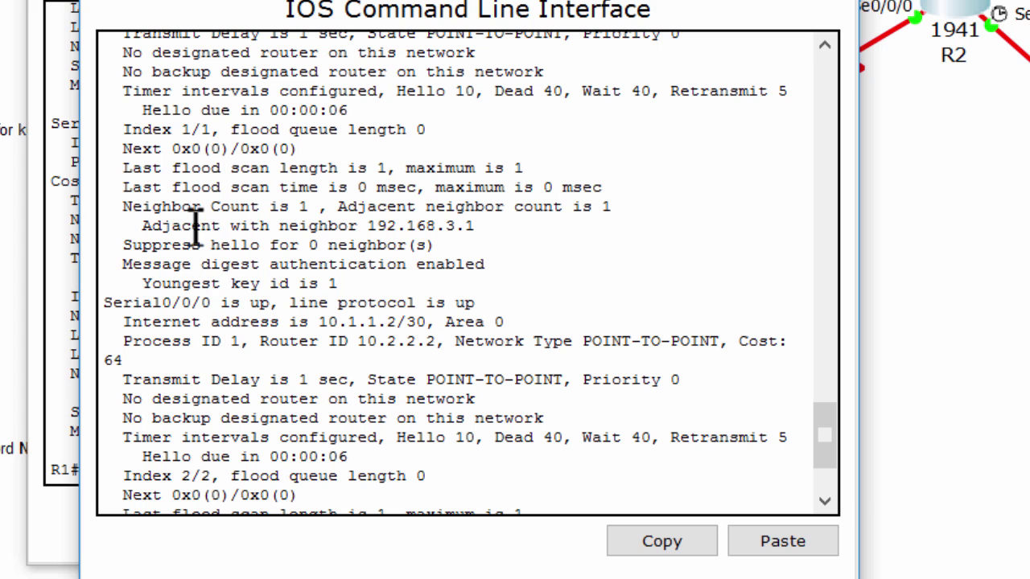
{"action": "left_click_drag", "start_coordinate": [152, 302], "coordinate": [430, 301]}
{"action": "scroll", "coordinate": [430, 293], "scroll_direction": "down", "scroll_amount": 3}
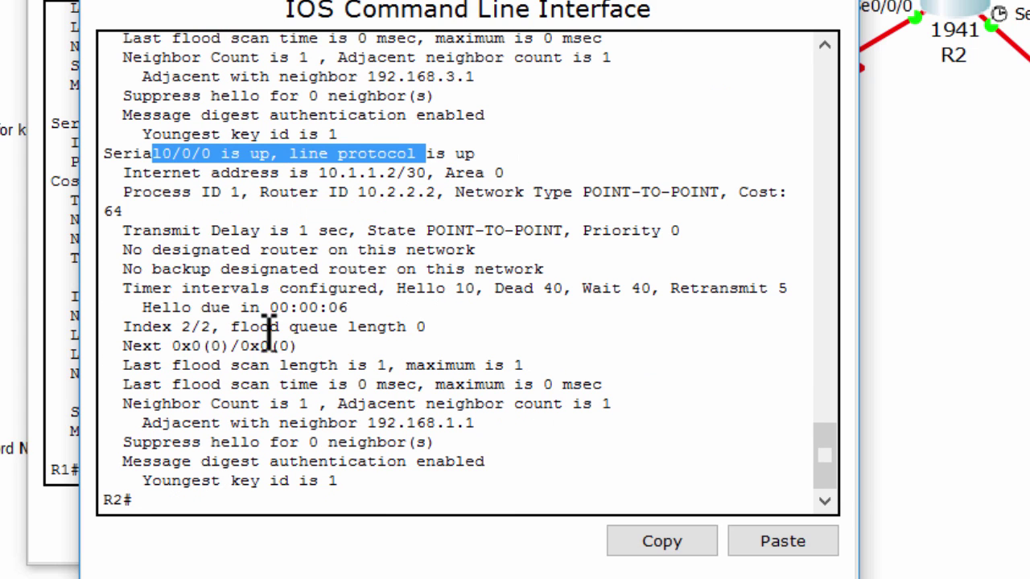
{"action": "left_click_drag", "start_coordinate": [182, 481], "coordinate": [456, 505]}
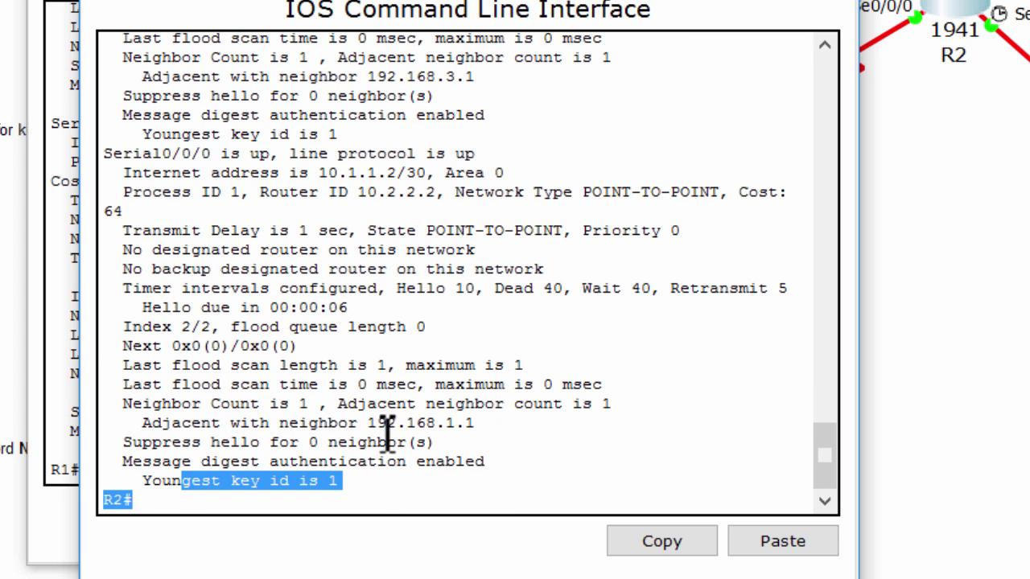
{"action": "scroll", "coordinate": [384, 422], "scroll_direction": "up", "scroll_amount": 5}
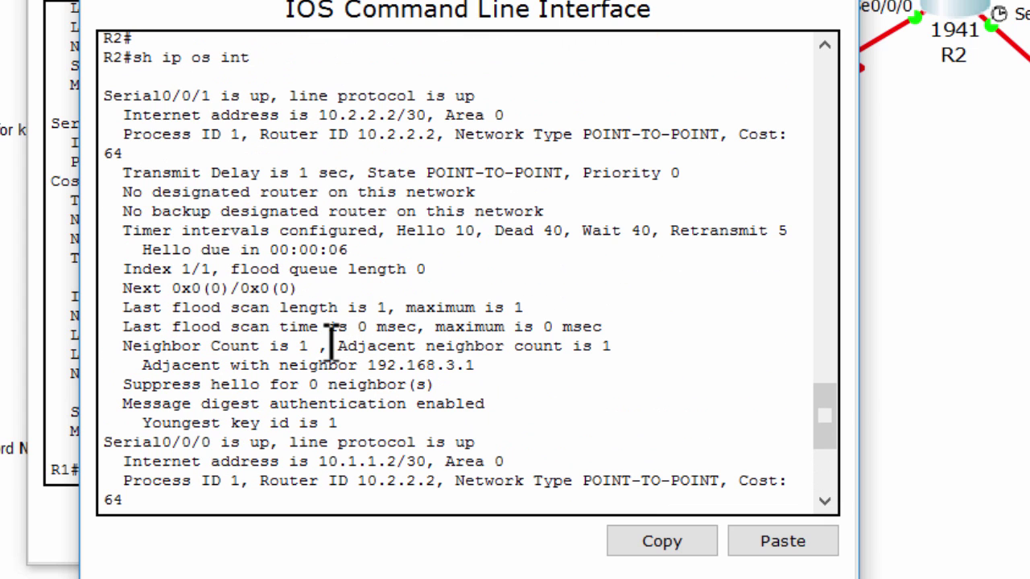
Check R2's Serial0/0/1 status, then read the NTP Steps 1–3 instructions
{"action": "left_click_drag", "start_coordinate": [164, 95], "coordinate": [475, 95]}
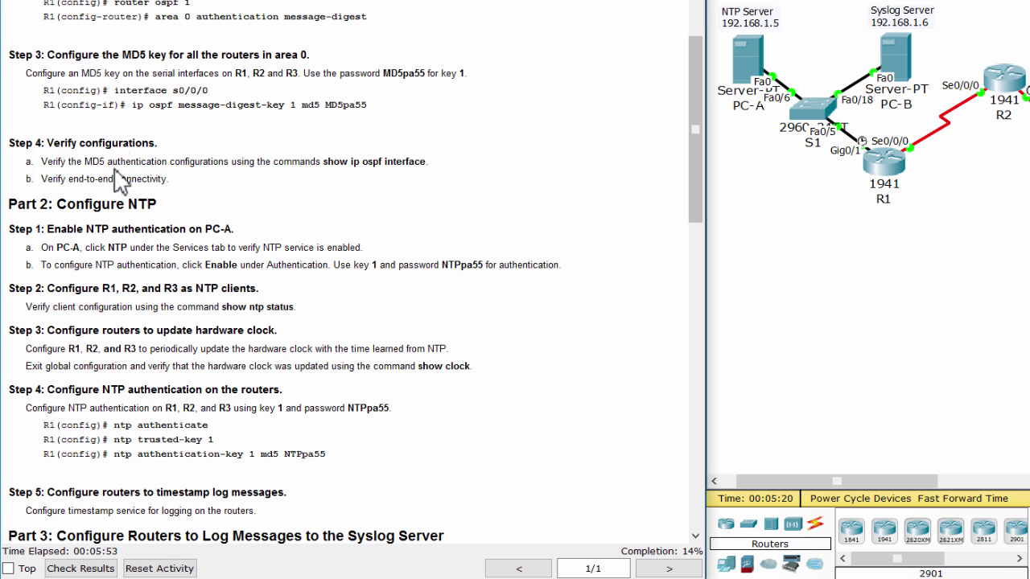
{"action": "left_click_drag", "start_coordinate": [118, 161], "coordinate": [132, 179]}
{"action": "left_click_drag", "start_coordinate": [166, 231], "coordinate": [175, 260]}
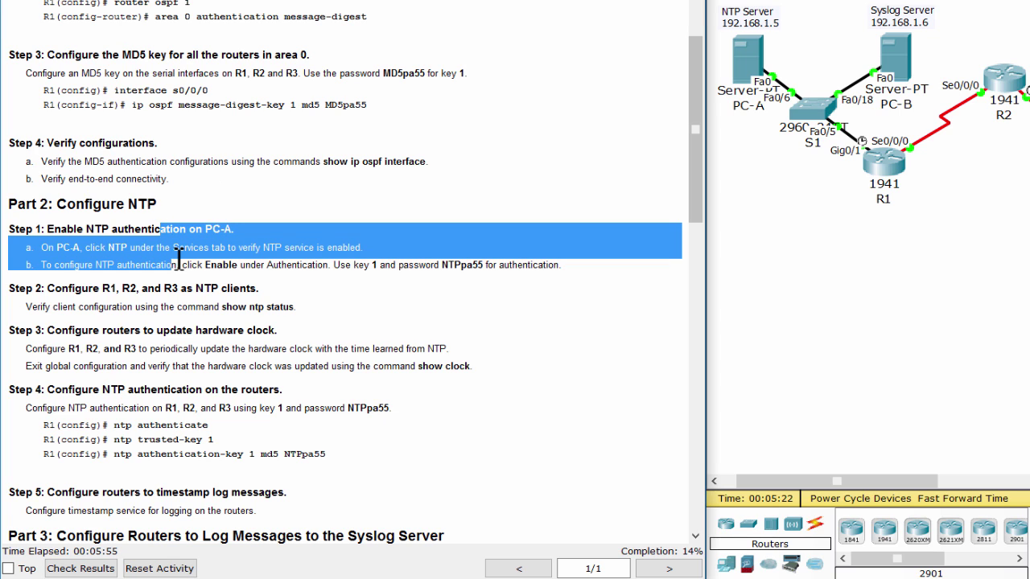
{"action": "left_click", "coordinate": [668, 250]}
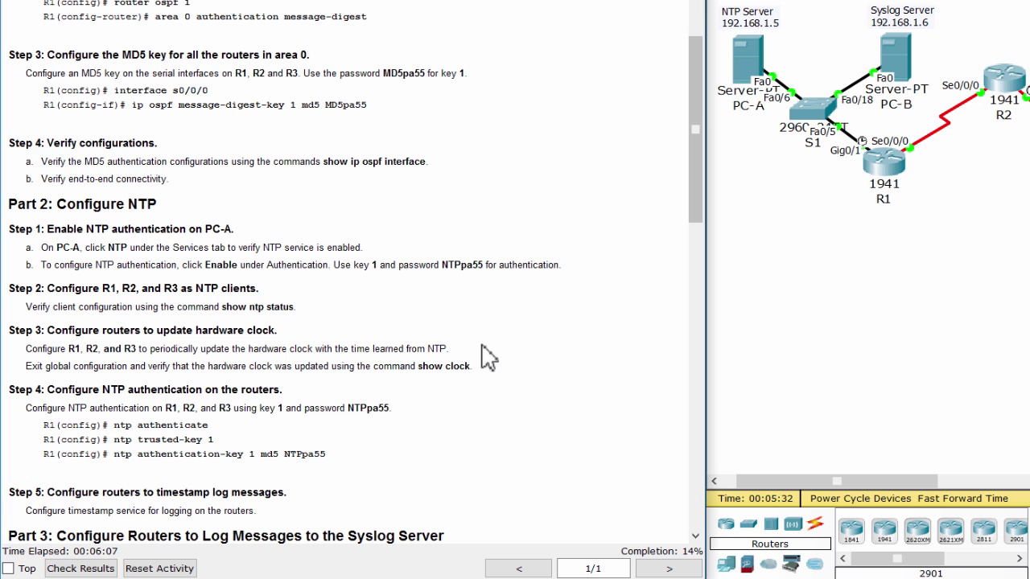
{"action": "left_click_drag", "start_coordinate": [452, 312], "coordinate": [367, 329]}
{"action": "left_click", "coordinate": [442, 286]}
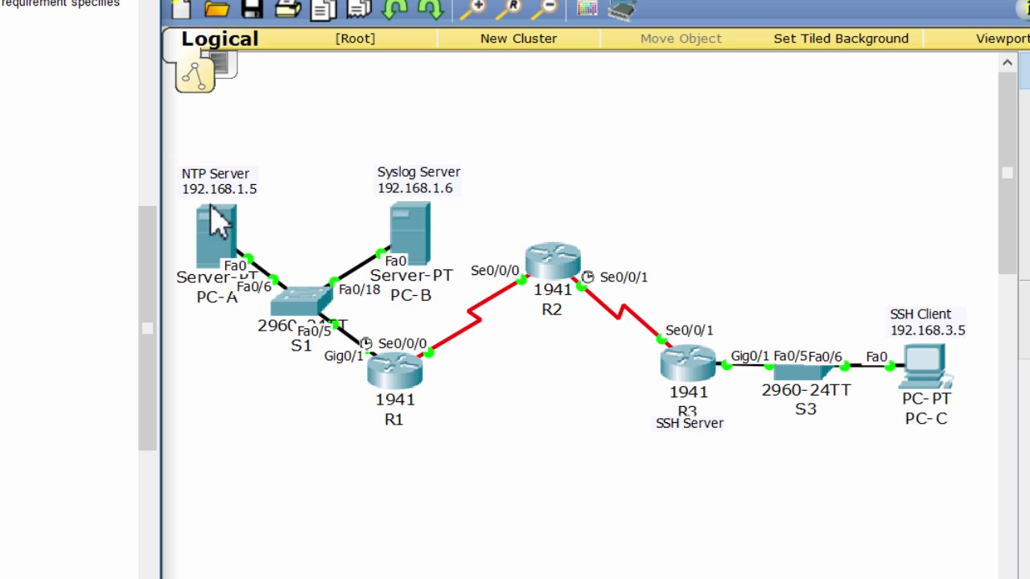
Highlight the NTP server address 192.168.1.5 in the note, leaving it unchanged
{"action": "left_click", "coordinate": [242, 190]}
{"action": "left_click_drag", "start_coordinate": [250, 193], "coordinate": [182, 200]}
{"action": "left_click", "coordinate": [182, 200]}
{"action": "double_click", "coordinate": [182, 200]}
{"action": "left_click", "coordinate": [246, 382]}
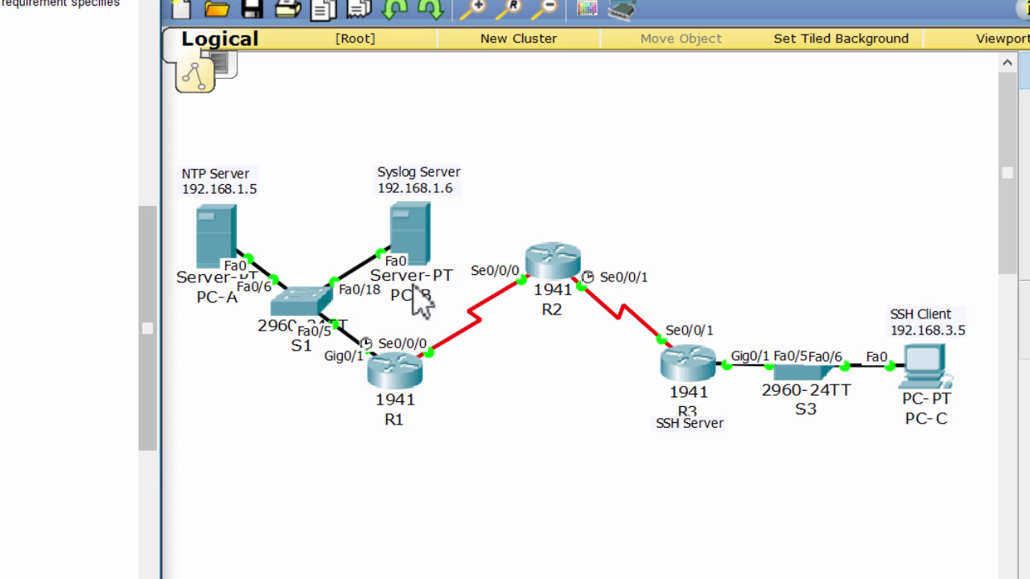
Go to PC-A's NTP service and enable NTP authentication
{"action": "left_click", "coordinate": [230, 253]}
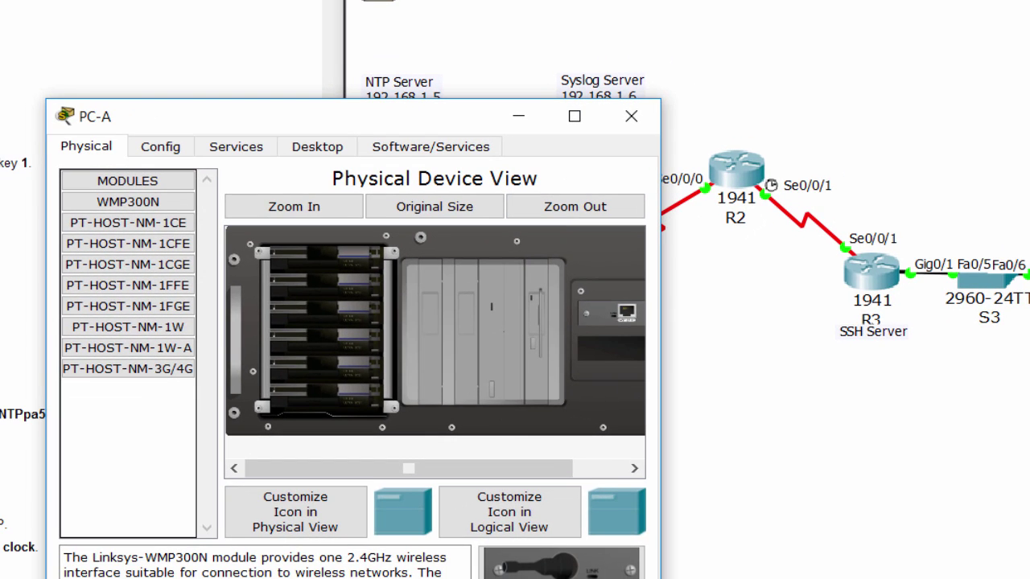
{"action": "left_click", "coordinate": [237, 148]}
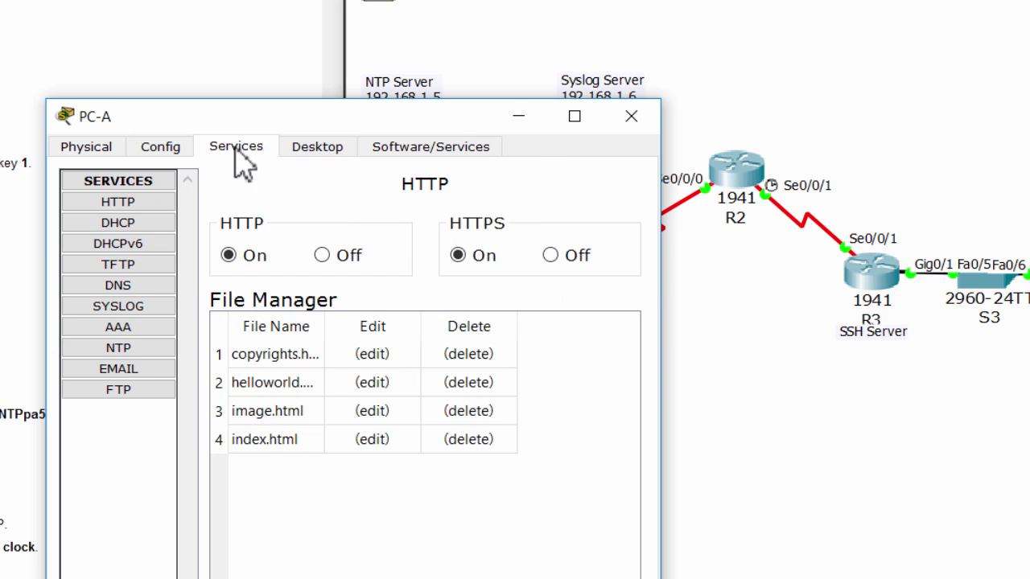
{"action": "left_click", "coordinate": [135, 347]}
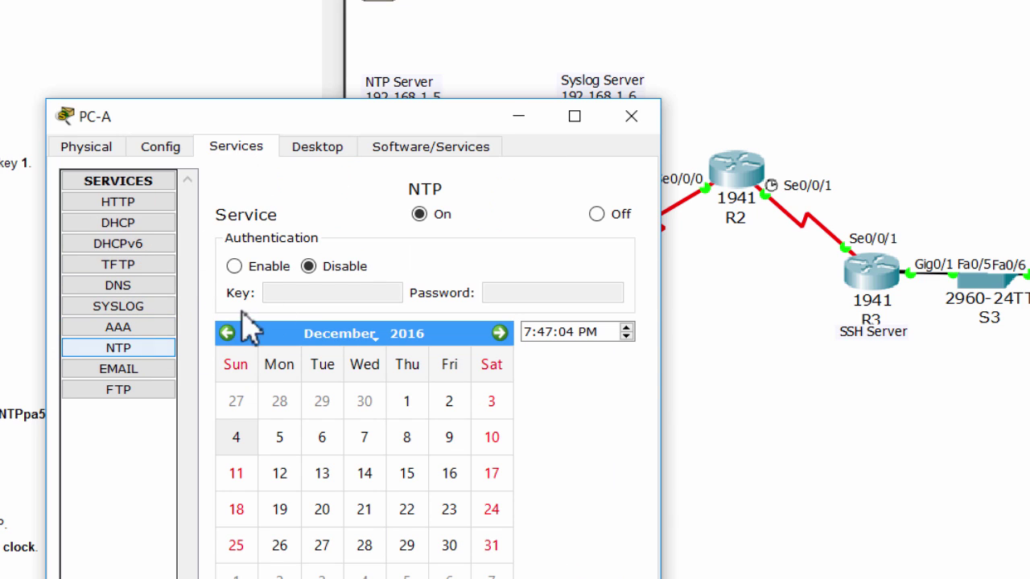
{"action": "left_click", "coordinate": [426, 214]}
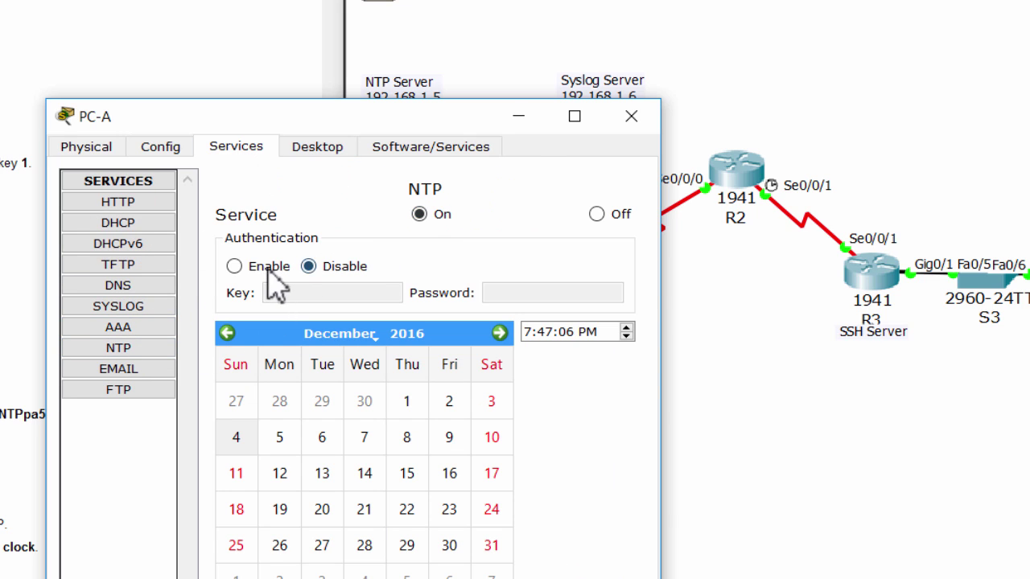
{"action": "left_click", "coordinate": [234, 266]}
{"action": "left_click_drag", "start_coordinate": [230, 115], "coordinate": [554, 127]}
Set PC-A's NTP authentication key to 1, enter the password, and close PC-A's settings
{"action": "double_click", "coordinate": [614, 304]}
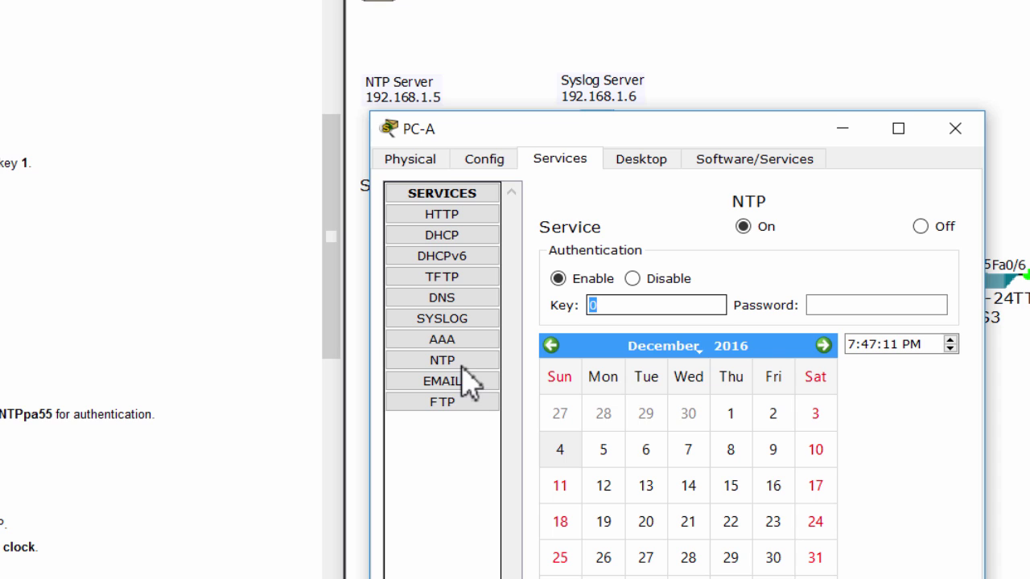
{"action": "left_click_drag", "start_coordinate": [0, 414], "coordinate": [184, 414]}
{"action": "left_click", "coordinate": [638, 316]}
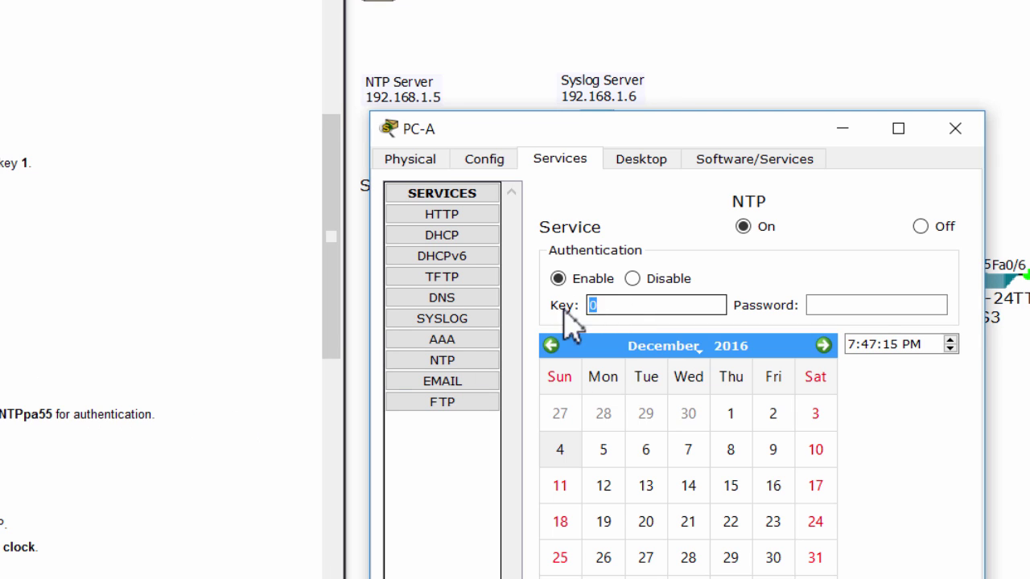
{"action": "type", "text": "1"}
{"action": "left_click", "coordinate": [837, 305]}
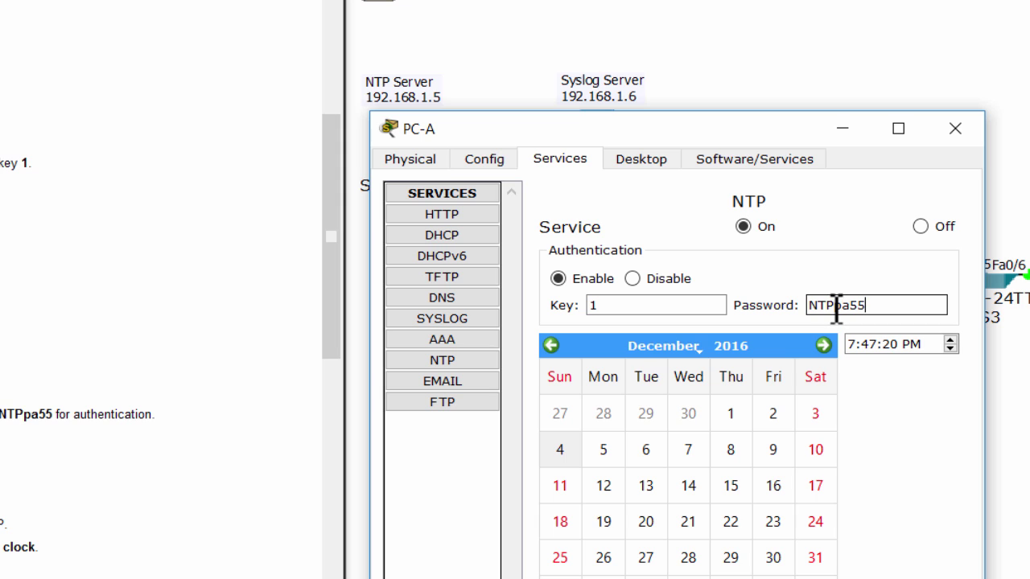
{"action": "left_click", "coordinate": [700, 304]}
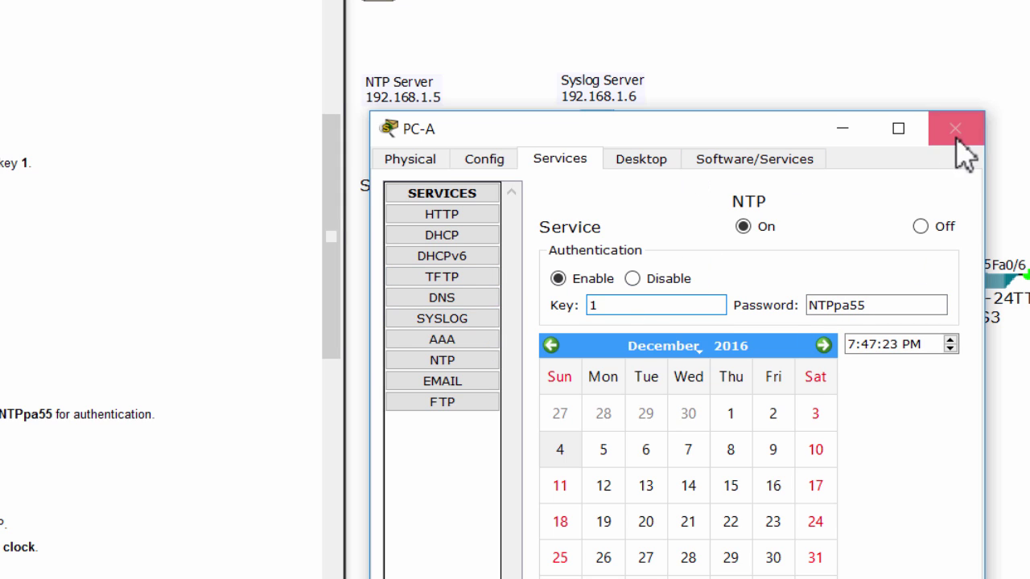
{"action": "key", "text": "super+alt+d"}
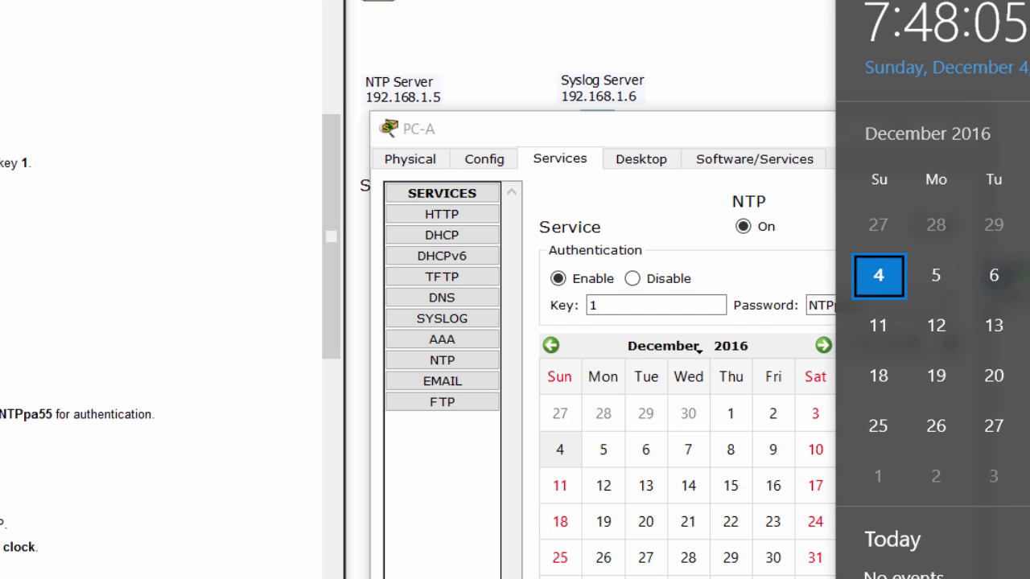
{"action": "left_click", "coordinate": [568, 456]}
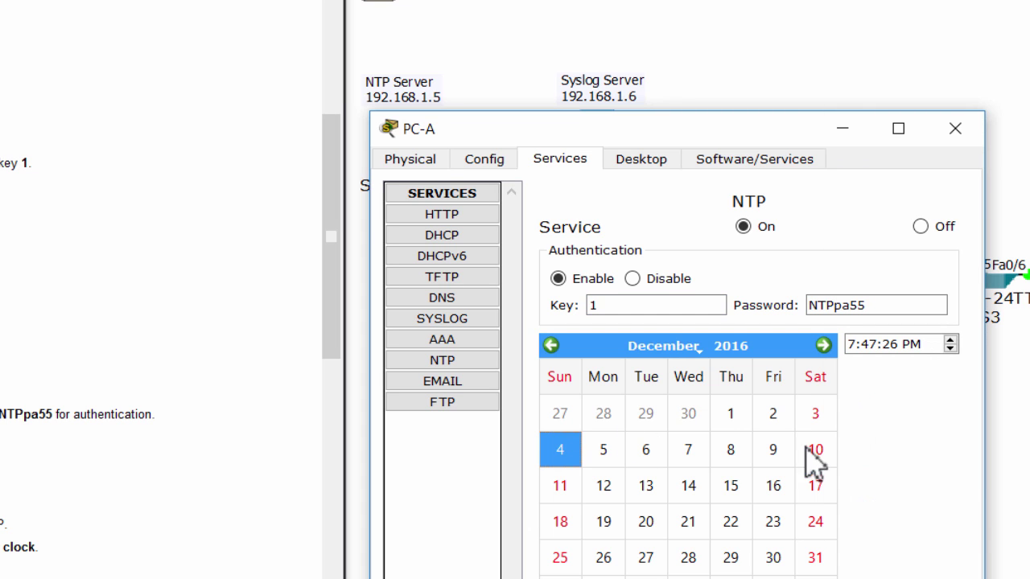
{"action": "left_click", "coordinate": [955, 129]}
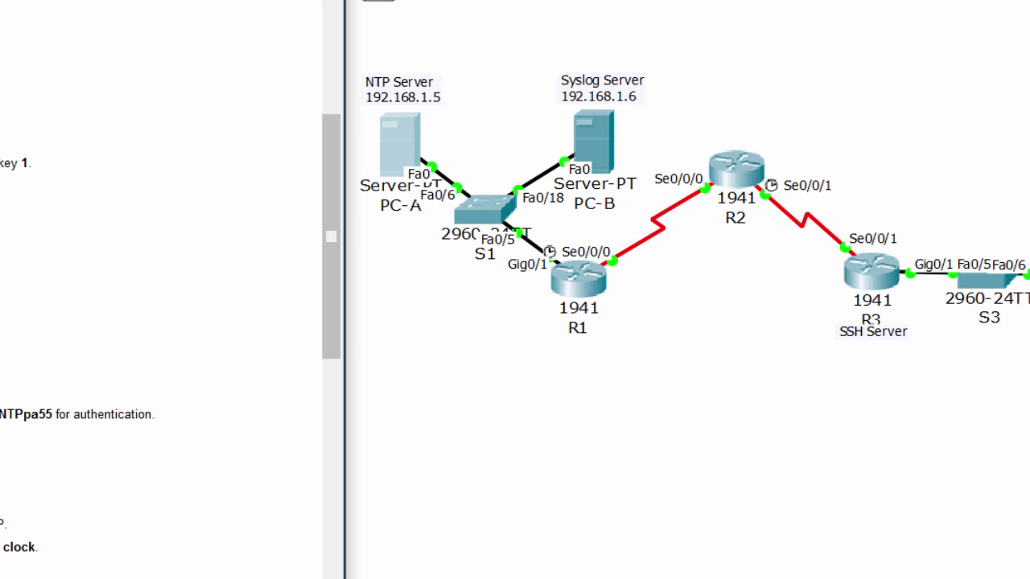
In R1's CLI, run show ntp status and confirm the clock is unsynchronized
{"action": "left_click", "coordinate": [602, 287]}
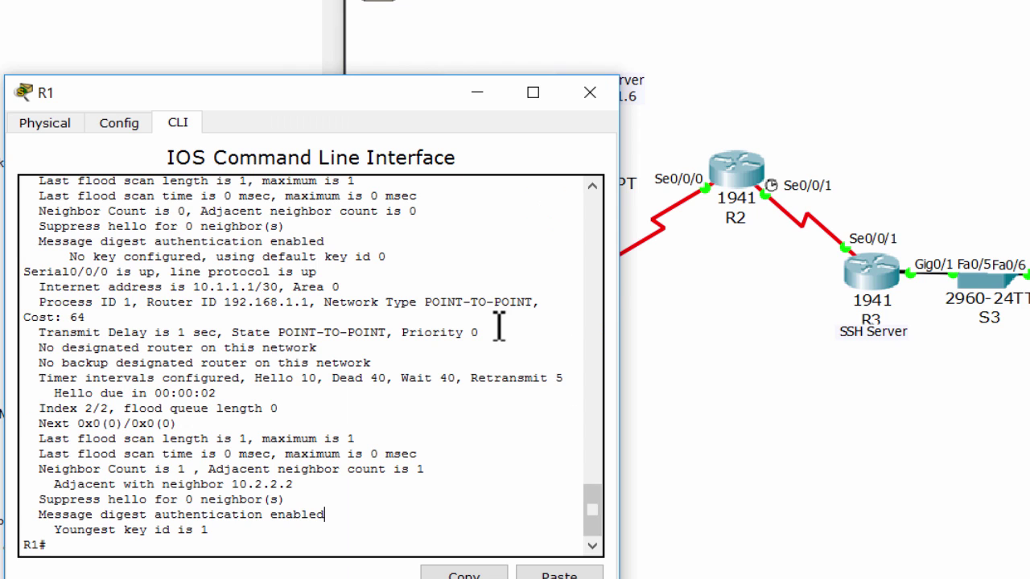
{"action": "left_click_drag", "start_coordinate": [273, 113], "coordinate": [680, 156]}
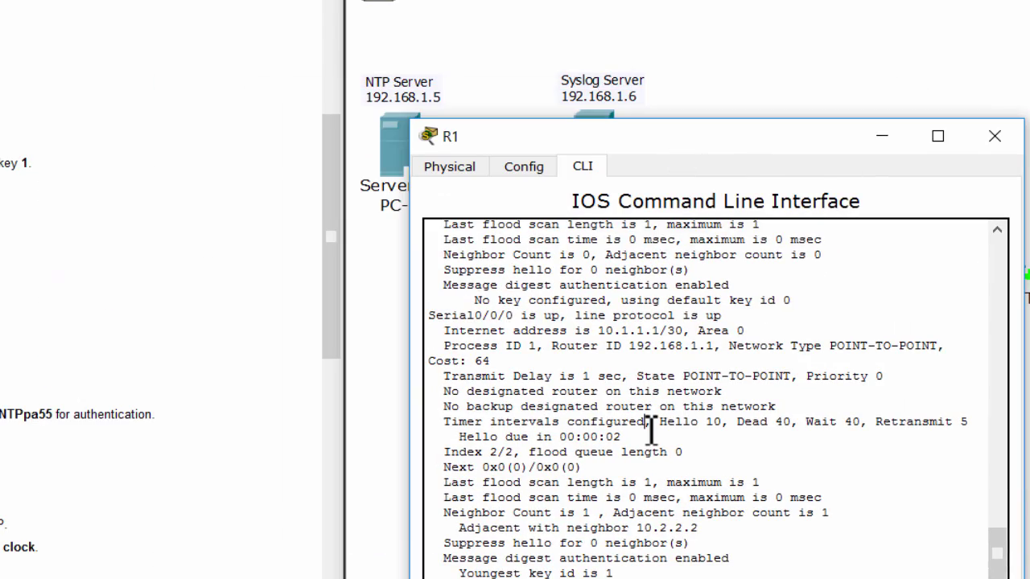
{"action": "scroll", "coordinate": [650, 435], "scroll_direction": "down", "scroll_amount": 1}
{"action": "key", "text": "Return"}
{"action": "type", "text": "sh ntp sta"}
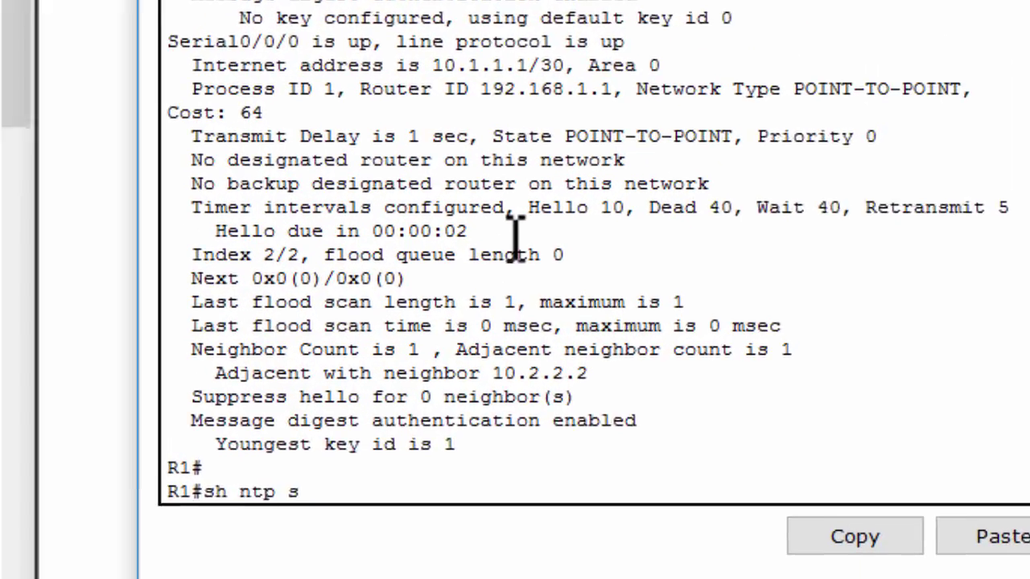
{"action": "key", "text": "Tab"}
{"action": "key", "text": "Return"}
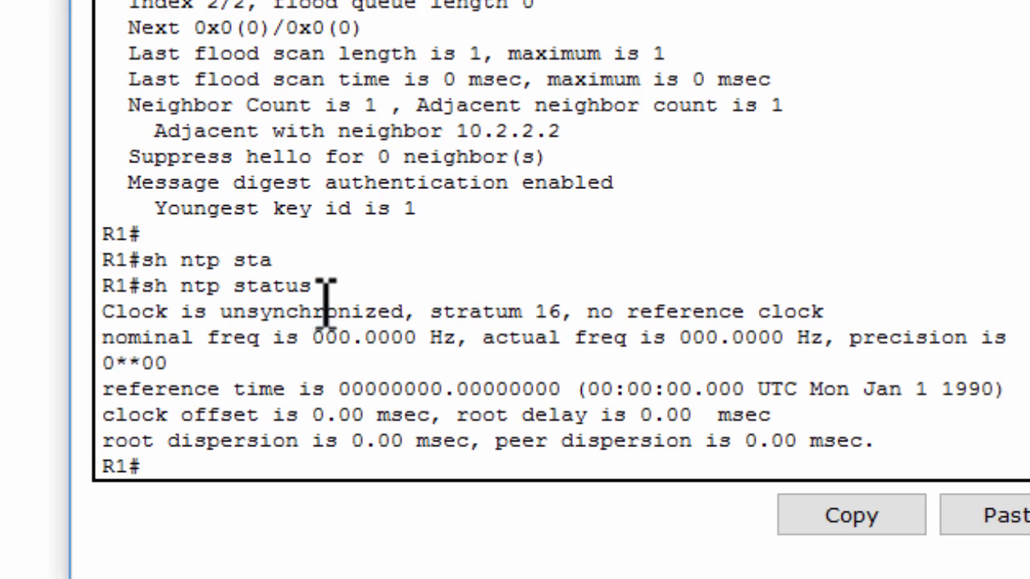
{"action": "left_click_drag", "start_coordinate": [220, 312], "coordinate": [410, 312]}
{"action": "left_click", "coordinate": [354, 392]}
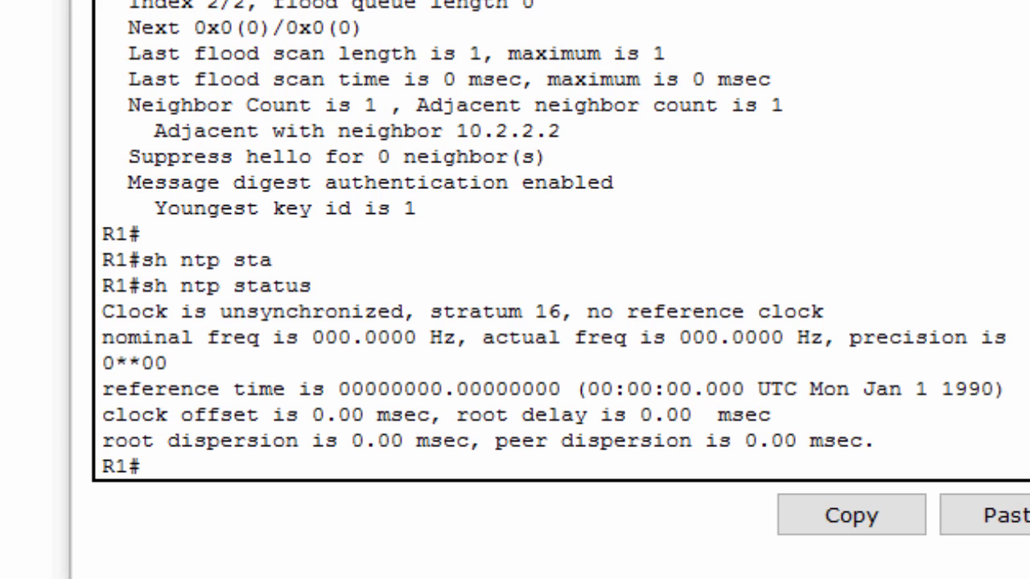
Enter configuration mode on R1 and set ntp server 192.168.1.5
{"action": "type", "text": "conf"}
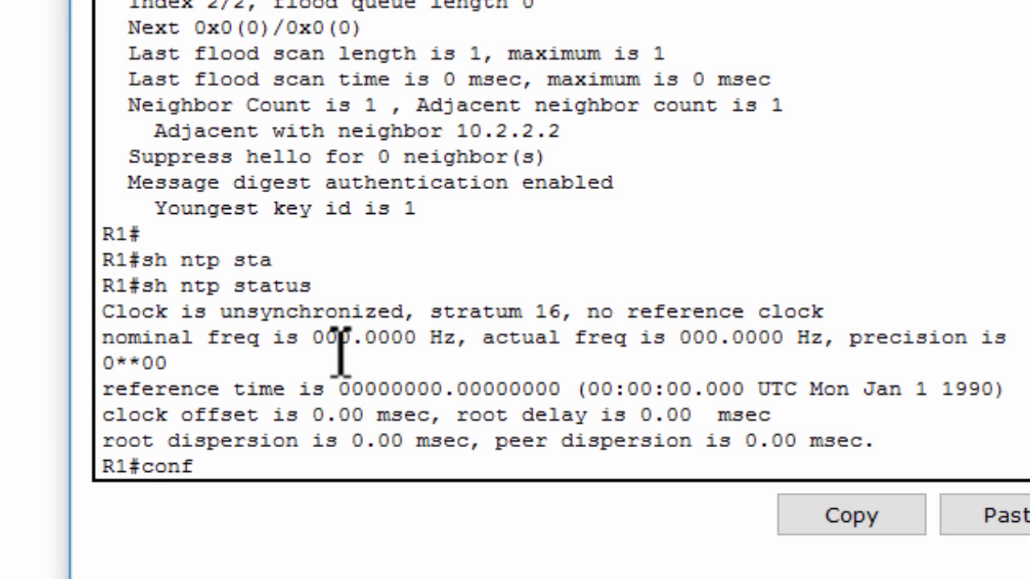
{"action": "key", "text": "Return"}
{"action": "type", "text": "t"}
{"action": "key", "text": "Return"}
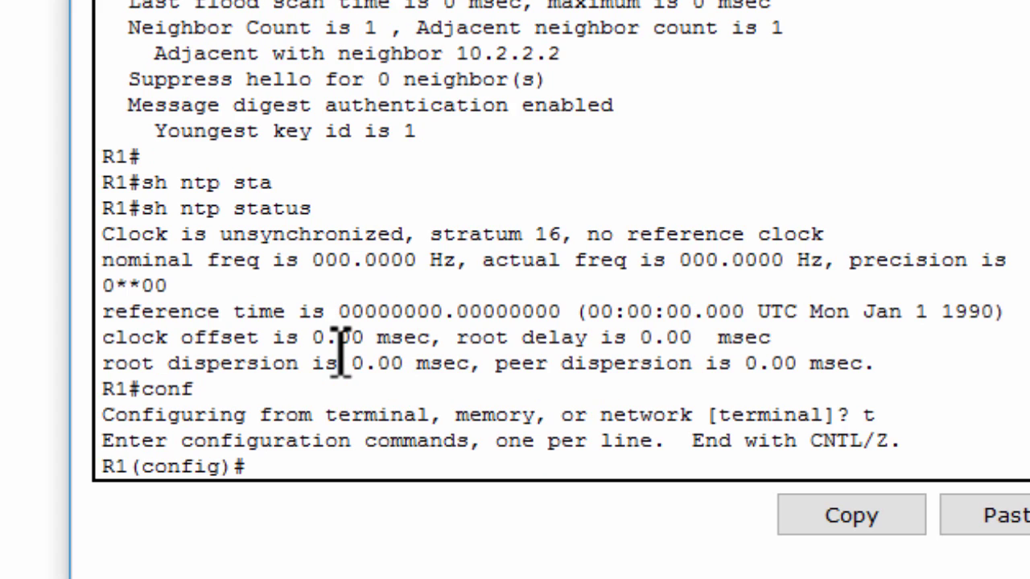
{"action": "key", "text": "Return"}
{"action": "key", "text": "Return"}
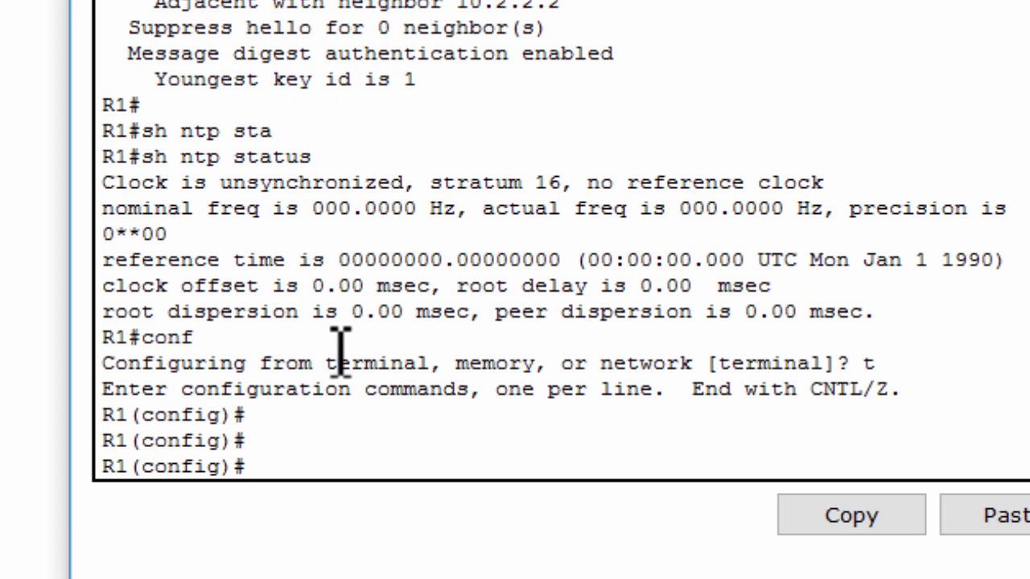
{"action": "type", "text": "tn"}
{"action": "type", "text": "p"}
{"action": "key", "text": "BackSpace"}
{"action": "key", "text": "BackSpace"}
{"action": "key", "text": "BackSpace"}
{"action": "type", "text": "ntp"}
{"action": "key", "text": "Tab"}
{"action": "type", "text": "ser"}
{"action": "key", "text": "BackSpace"}
{"action": "key", "text": "Tab"}
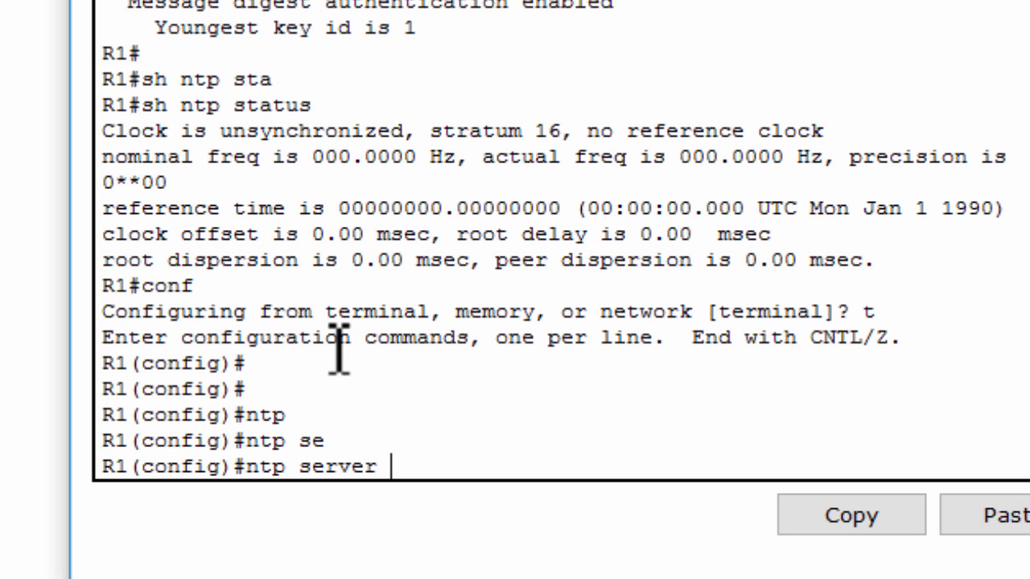
{"action": "type", "text": "192.16"}
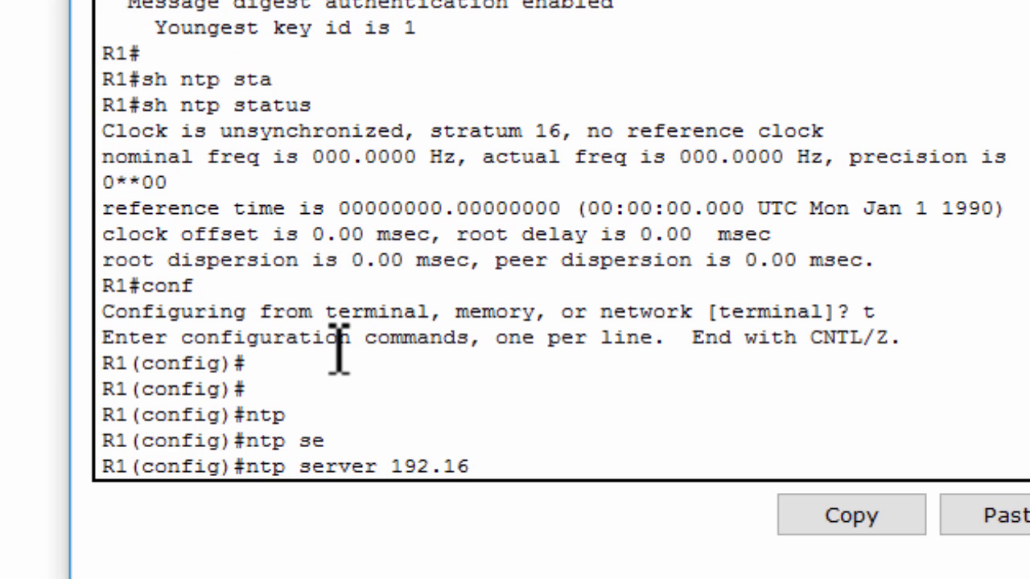
{"action": "type", "text": "8.1.5"}
{"action": "key", "text": "Return"}
Apply ntp update-calendar on R1 and verify with do show clock it reads Dec 4 2016
{"action": "type", "text": "upda"}
{"action": "key", "text": "Tab"}
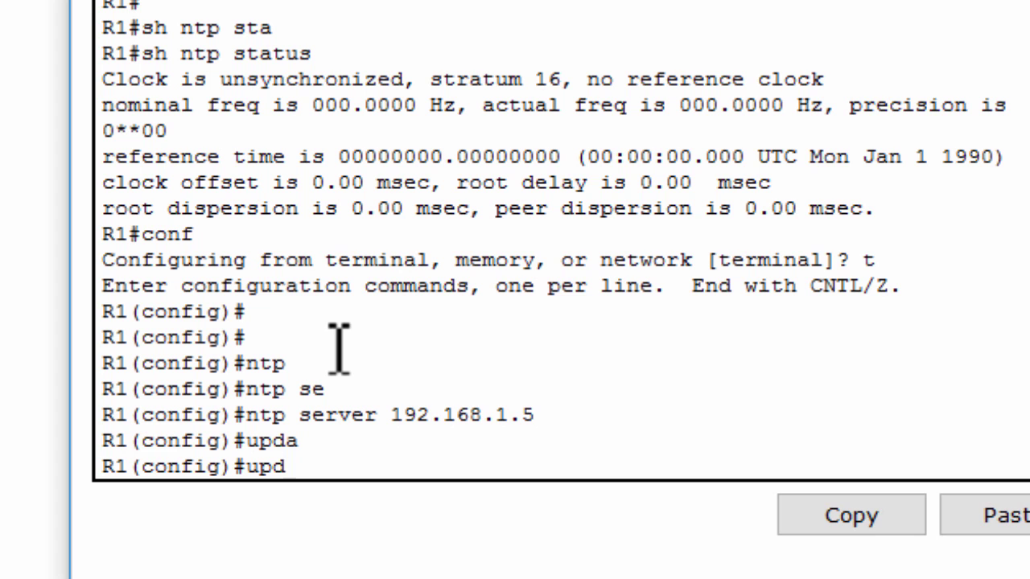
{"action": "key", "text": "BackSpace"}
{"action": "key", "text": "BackSpace"}
{"action": "type", "text": "ntp upda"}
{"action": "key", "text": "Tab"}
{"action": "key", "text": "Return"}
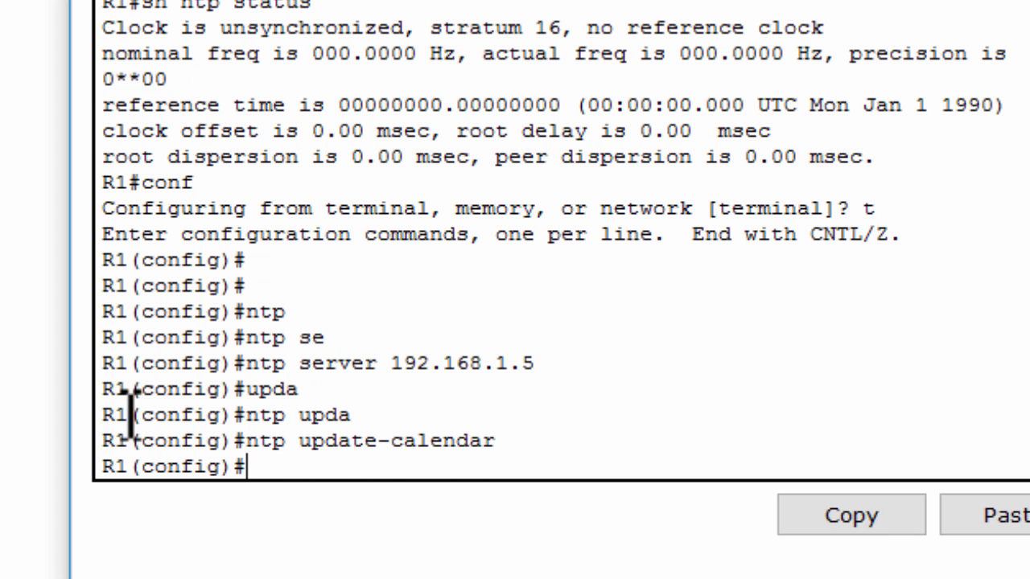
{"action": "double_click", "coordinate": [372, 448]}
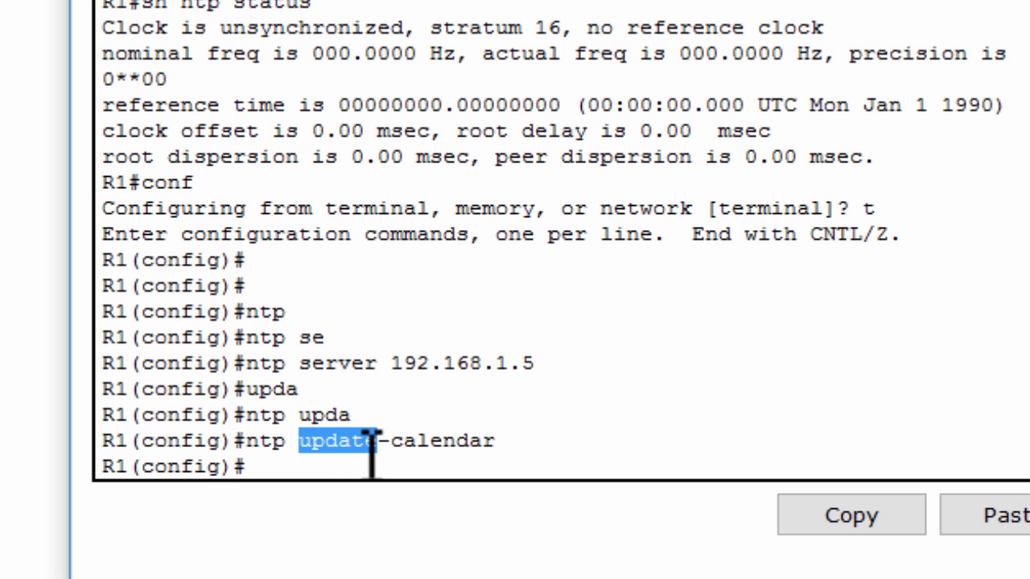
{"action": "left_click", "coordinate": [466, 434]}
{"action": "type", "text": "do sh cl"}
{"action": "key", "text": "Tab"}
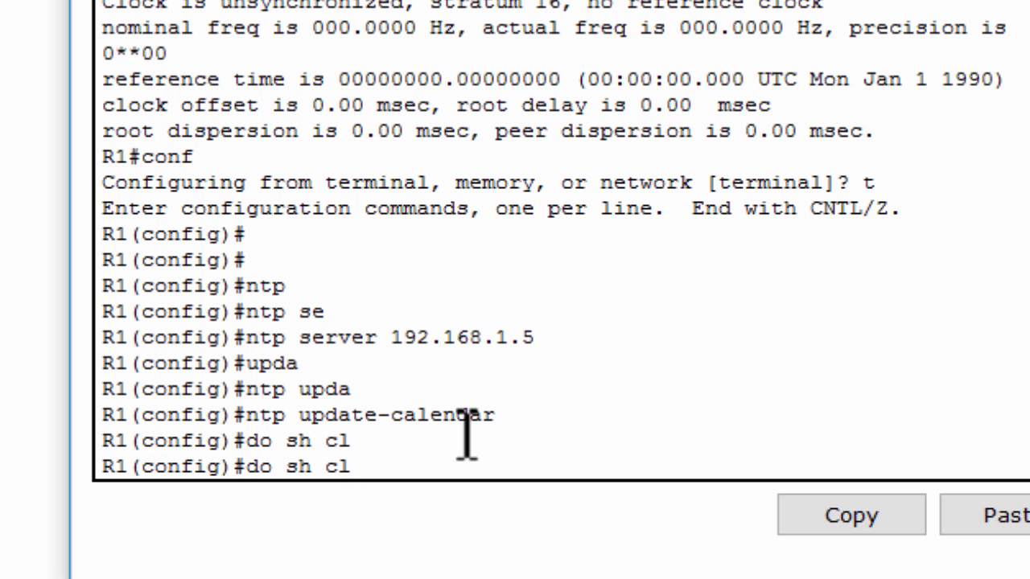
{"action": "type", "text": "ock"}
{"action": "key", "text": "Return"}
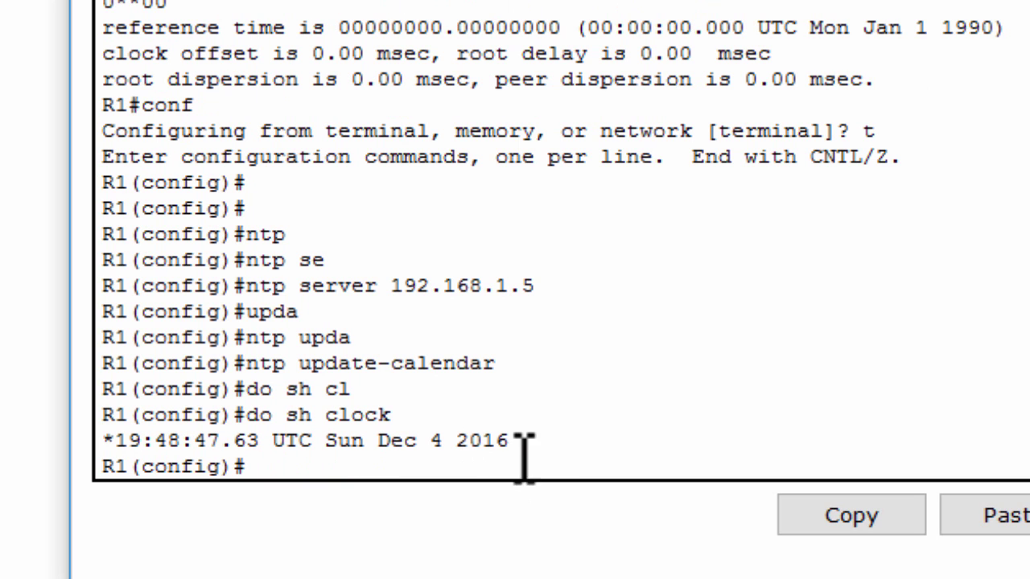
{"action": "left_click_drag", "start_coordinate": [519, 444], "coordinate": [101, 460]}
On R2, enter configuration mode and check its clock still shows the old 1993 time
{"action": "left_click", "coordinate": [303, 465]}
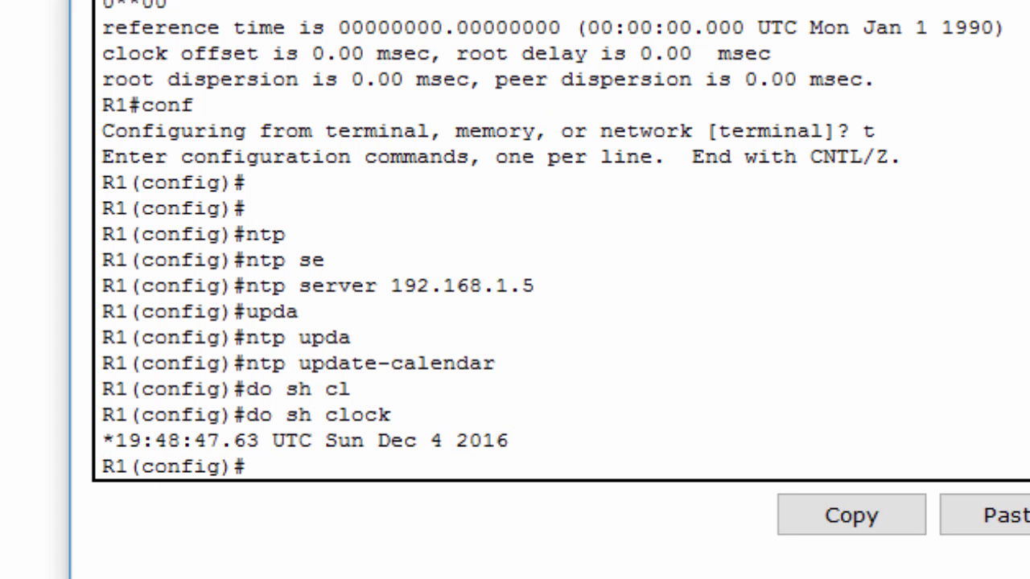
{"action": "left_click", "coordinate": [654, 43]}
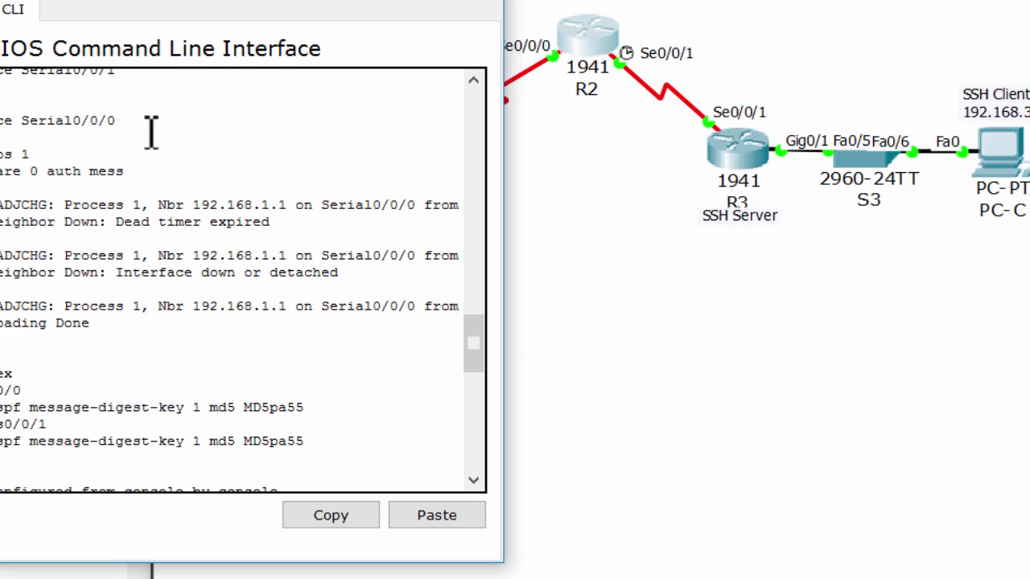
{"action": "scroll", "coordinate": [156, 170], "scroll_direction": "down", "scroll_amount": 10}
{"action": "key", "text": "Return"}
{"action": "key", "text": "Return"}
{"action": "type", "text": "conf t"}
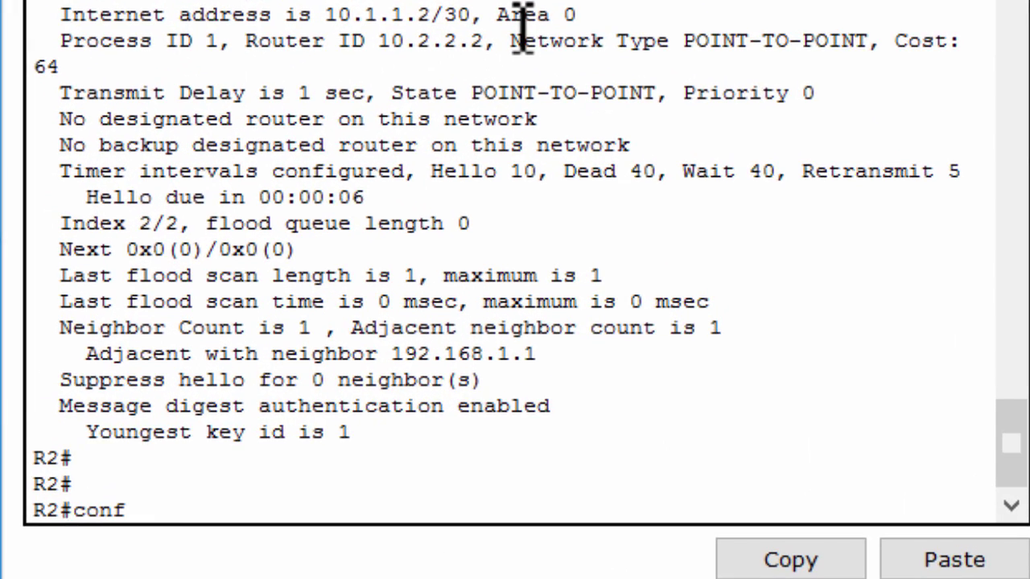
{"action": "key", "text": "Return"}
{"action": "key", "text": "Return"}
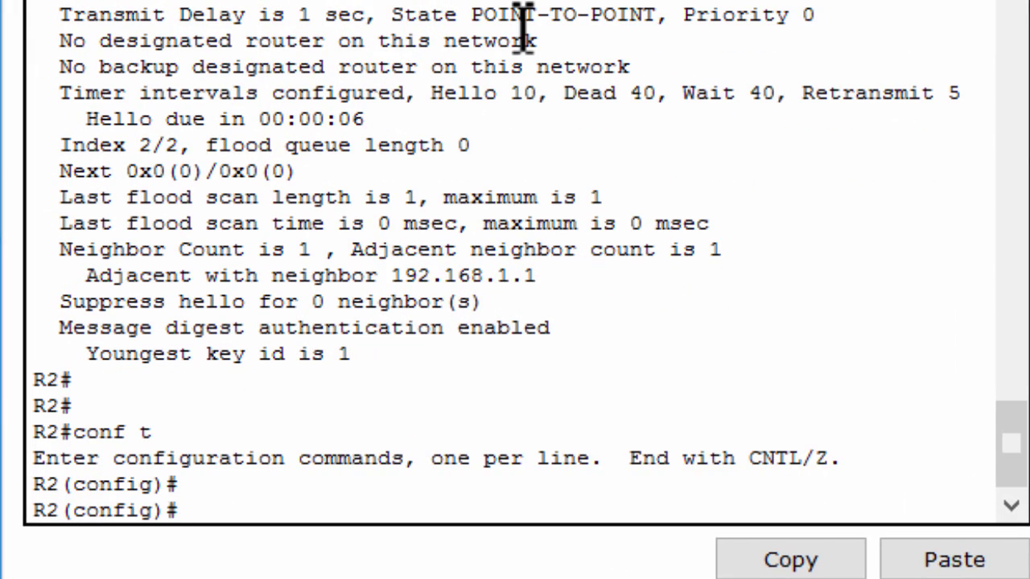
{"action": "type", "text": "do sh clock"}
{"action": "key", "text": "Return"}
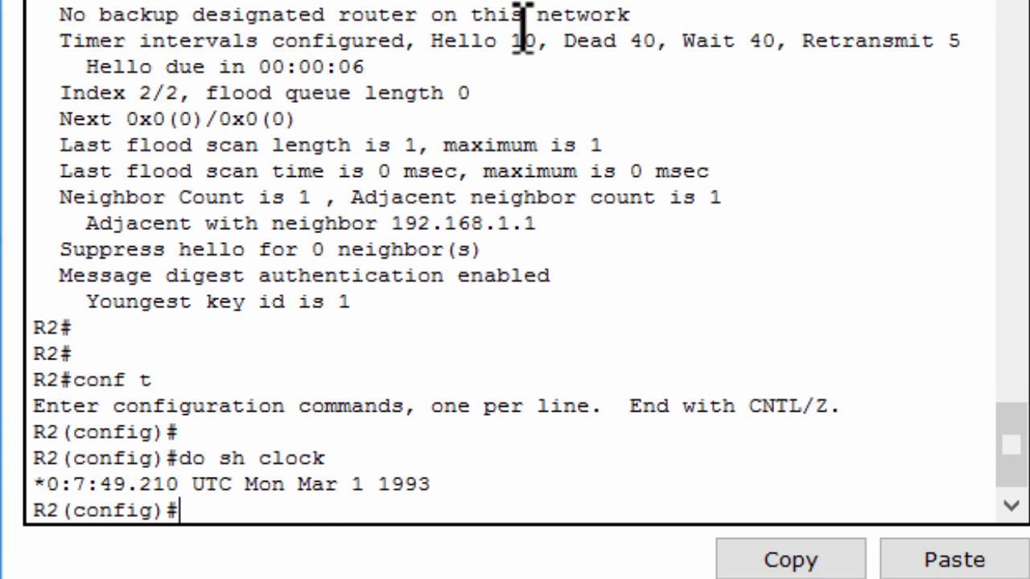
{"action": "left_click_drag", "start_coordinate": [471, 485], "coordinate": [45, 490]}
{"action": "left_click", "coordinate": [166, 508]}
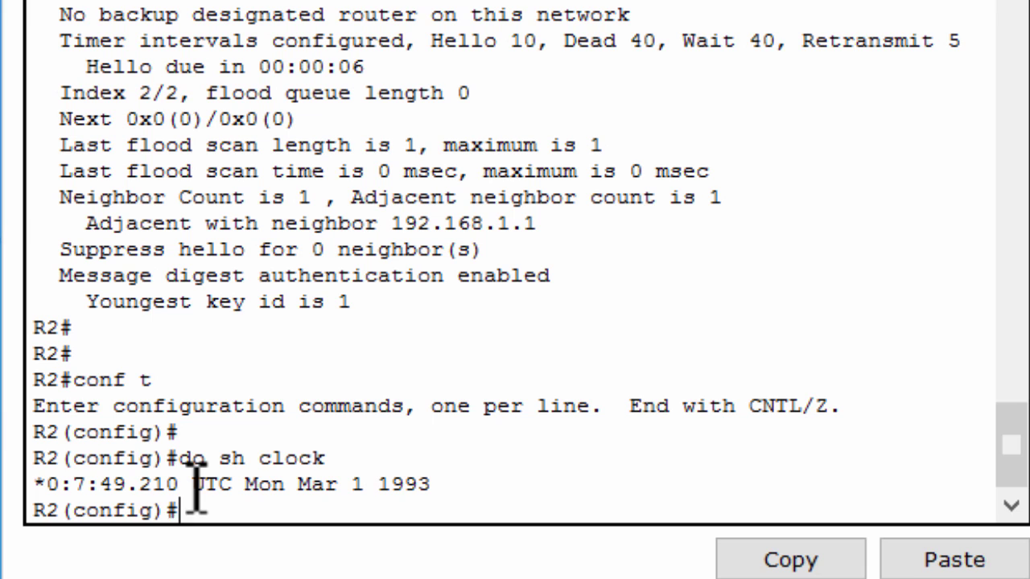
Set R2's ntp server 192.168.1.5 and ntp update-calendar; its clock now reads Dec 4 2016
{"action": "type", "text": "ntp serv"}
{"action": "key", "text": "Tab"}
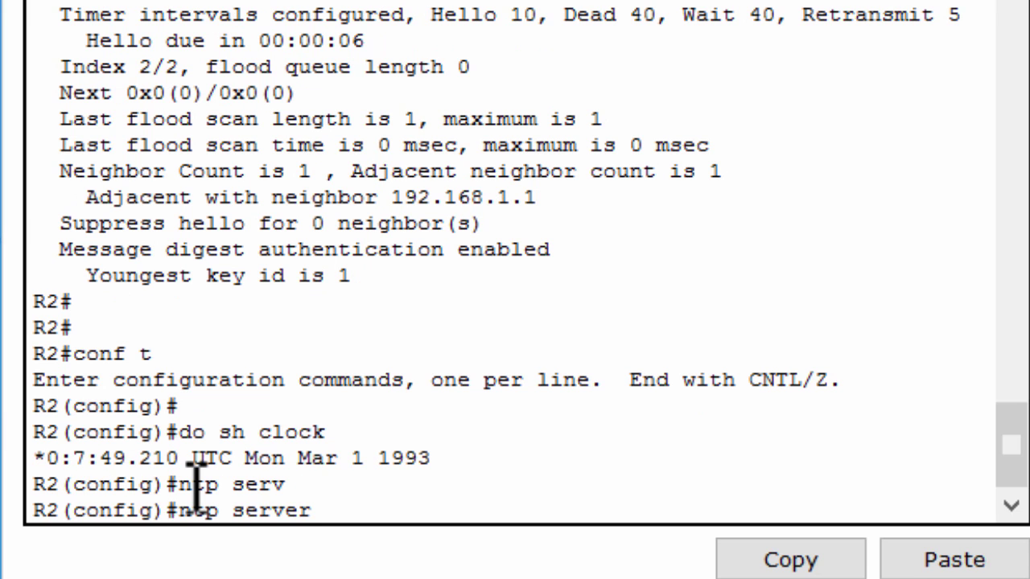
{"action": "type", "text": "192.168.1.5"}
{"action": "key", "text": "Return"}
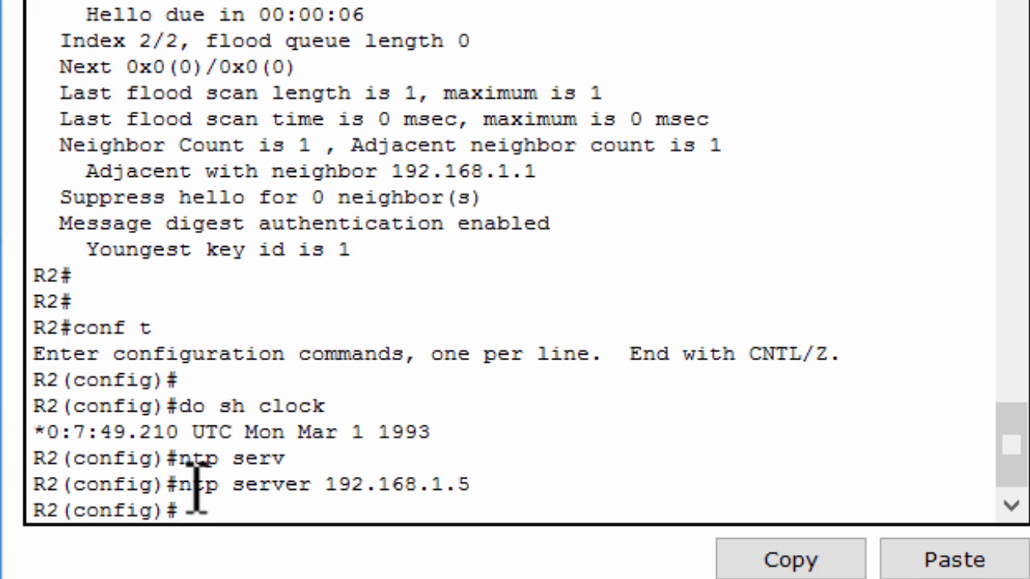
{"action": "type", "text": "ntp upda"}
{"action": "key", "text": "Tab"}
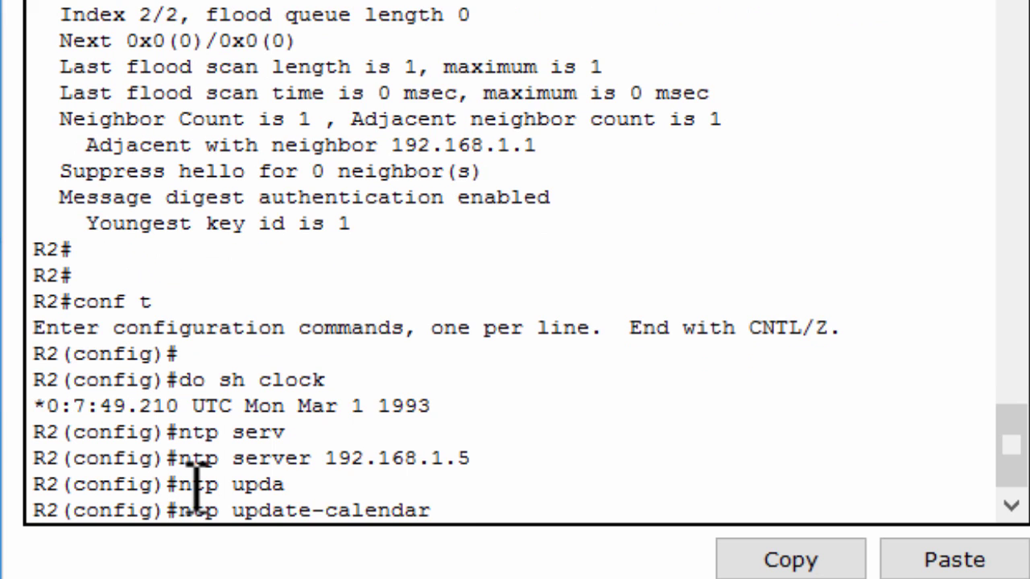
{"action": "key", "text": "Return"}
{"action": "key", "text": "Up"}
{"action": "key", "text": "Up"}
{"action": "key", "text": "Up"}
{"action": "key", "text": "Up"}
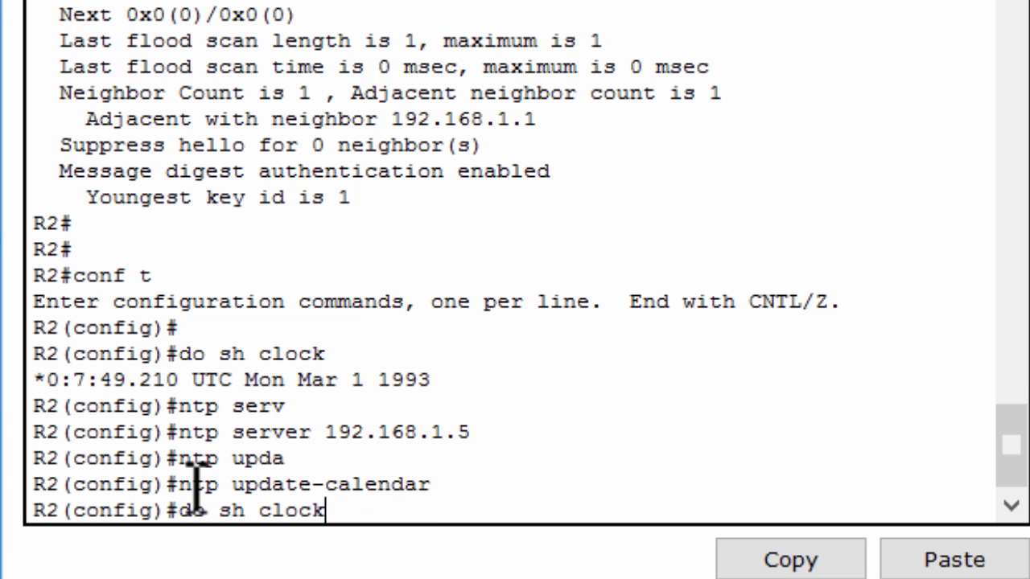
{"action": "key", "text": "Return"}
{"action": "left_click_drag", "start_coordinate": [469, 486], "coordinate": [62, 491]}
On R3, exit interface configuration, set ntp server 192.168.1.5 and update-calendar, then show clock
{"action": "key", "text": "alt+Tab"}
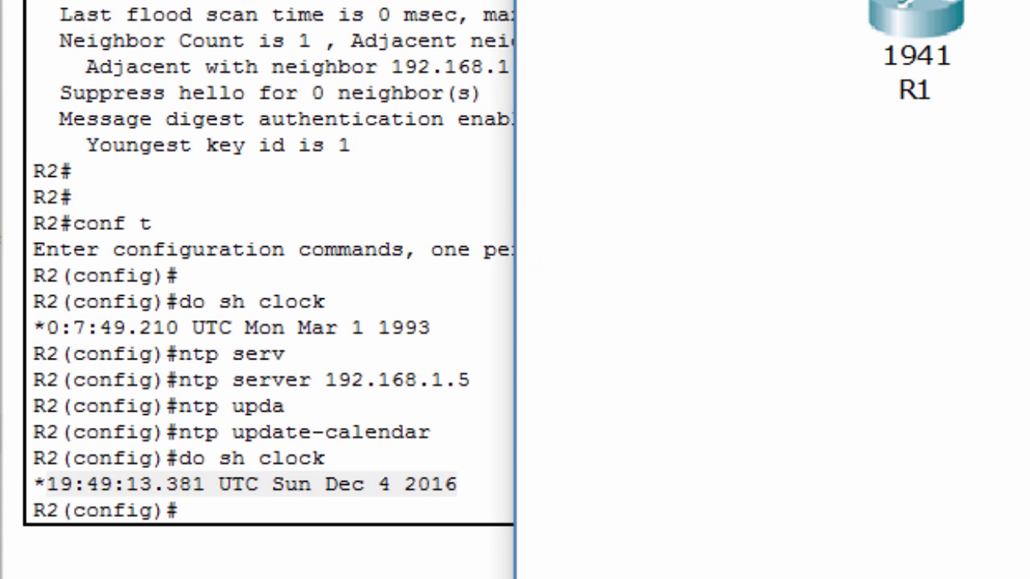
{"action": "type", "text": "ex"}
{"action": "key", "text": "Return"}
{"action": "key", "text": "Return"}
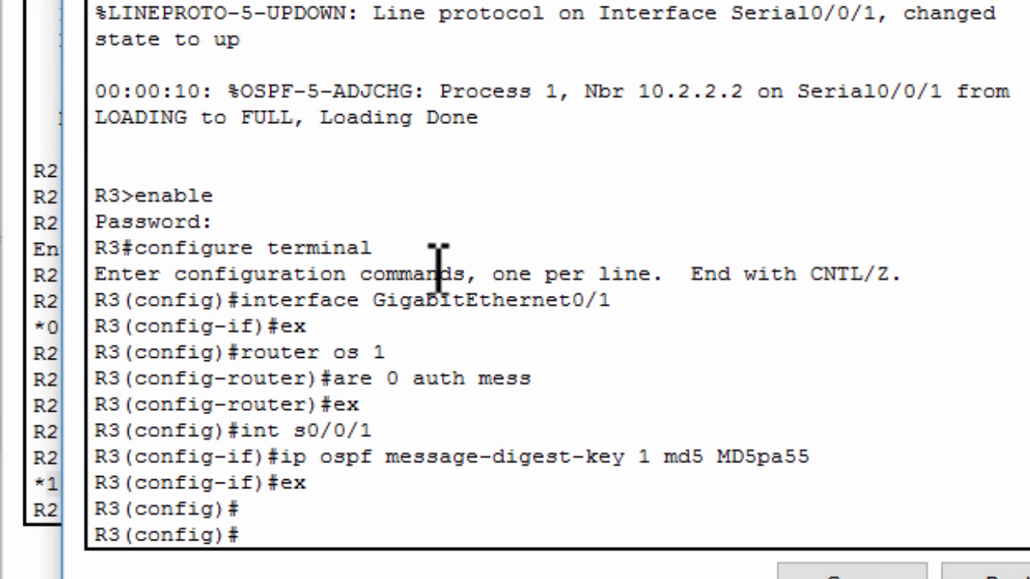
{"action": "type", "text": "ntp ser 192.168.1"}
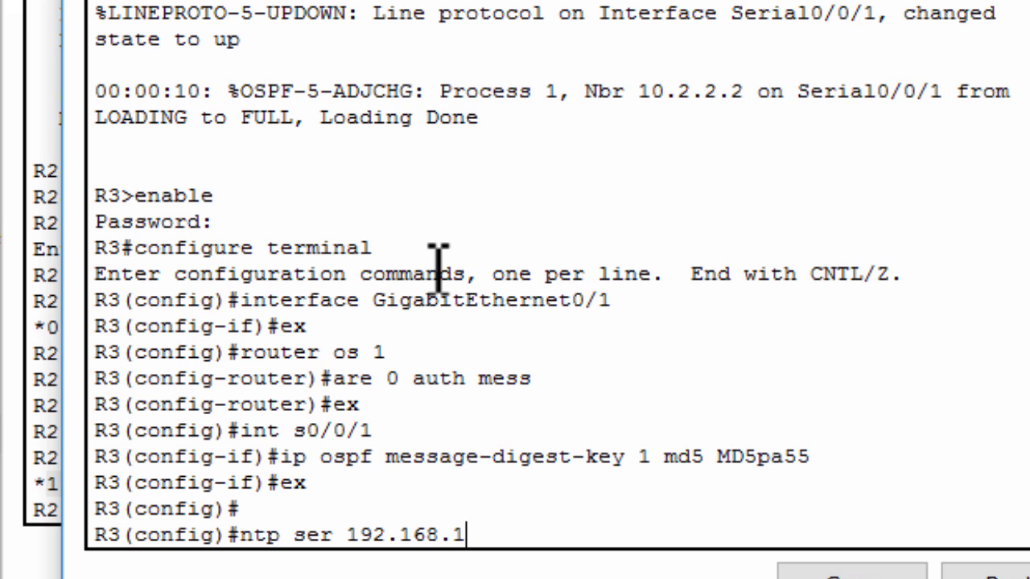
{"action": "type", "text": ".5"}
{"action": "key", "text": "Return"}
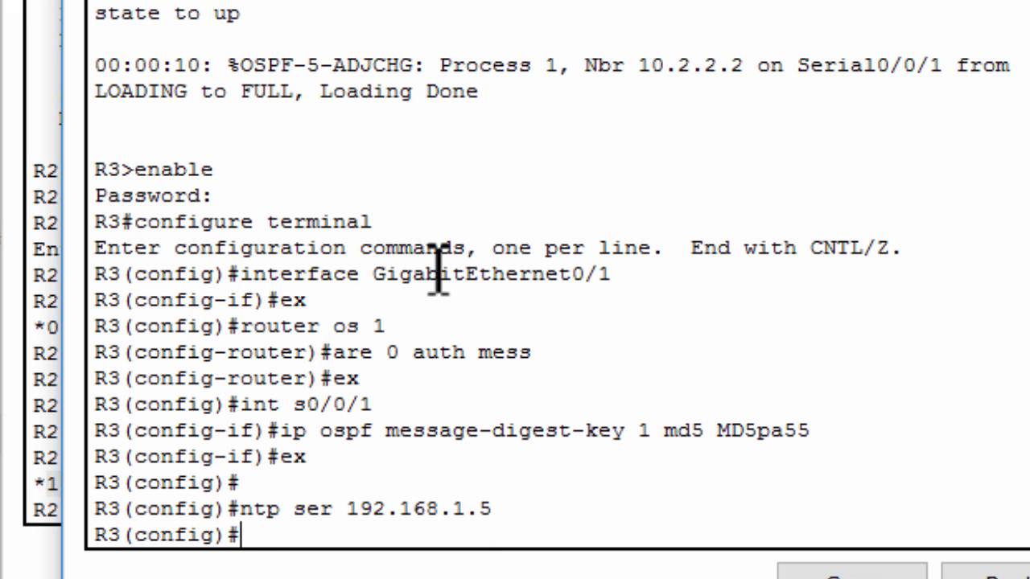
{"action": "type", "text": "ntp up"}
{"action": "key", "text": "Tab"}
{"action": "key", "text": "Return"}
{"action": "type", "text": "do sh clo"}
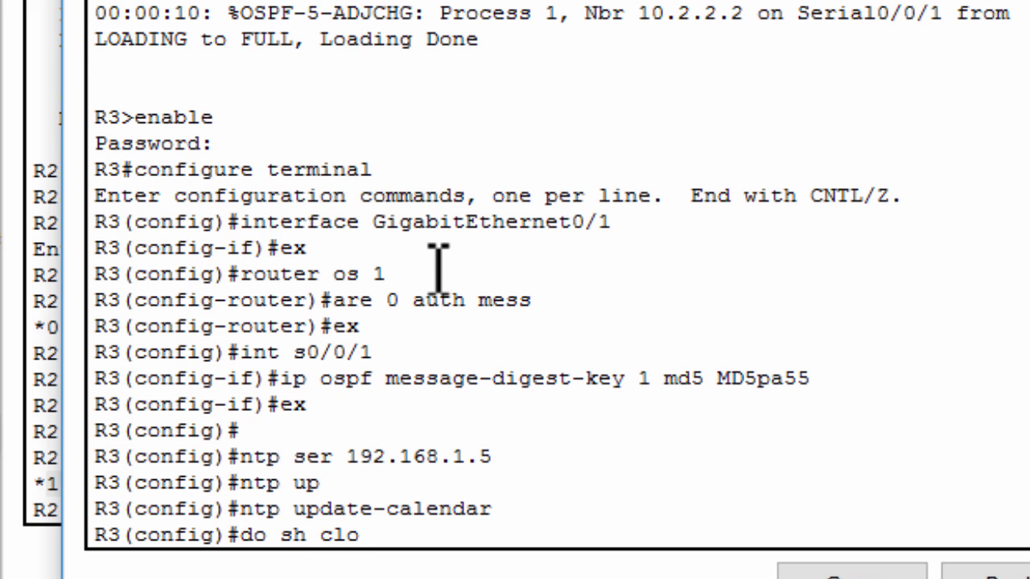
{"action": "key", "text": "Return"}
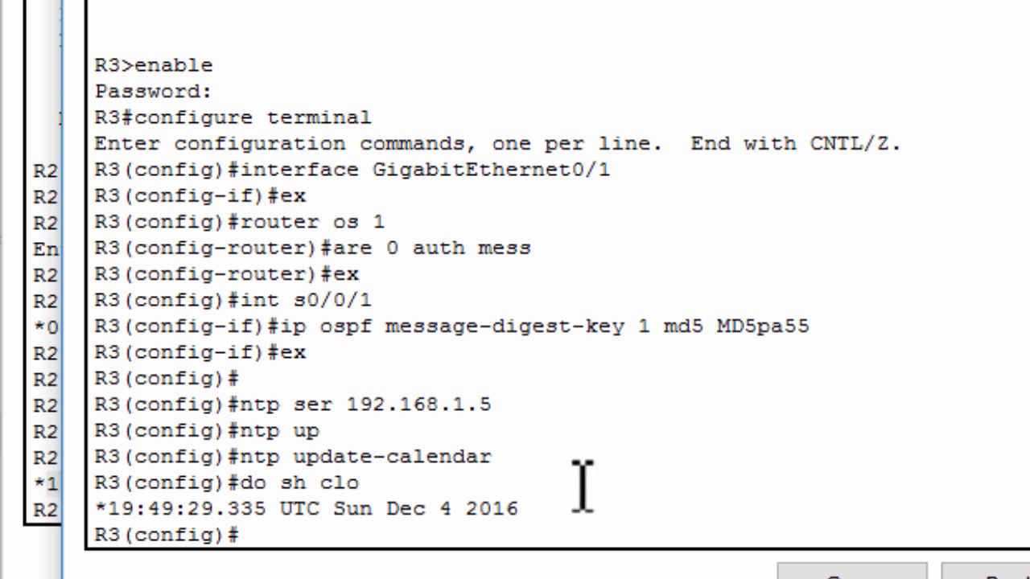
On R1, enable ntp authenticate and set ntp trusted-key 1
{"action": "left_click_drag", "start_coordinate": [555, 515], "coordinate": [447, 509]}
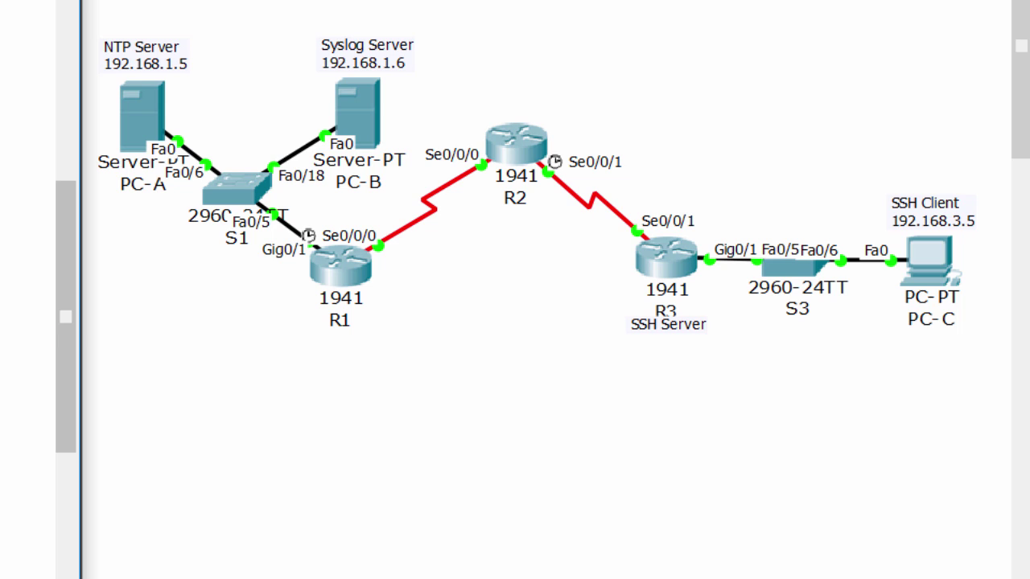
{"action": "left_click", "coordinate": [338, 278]}
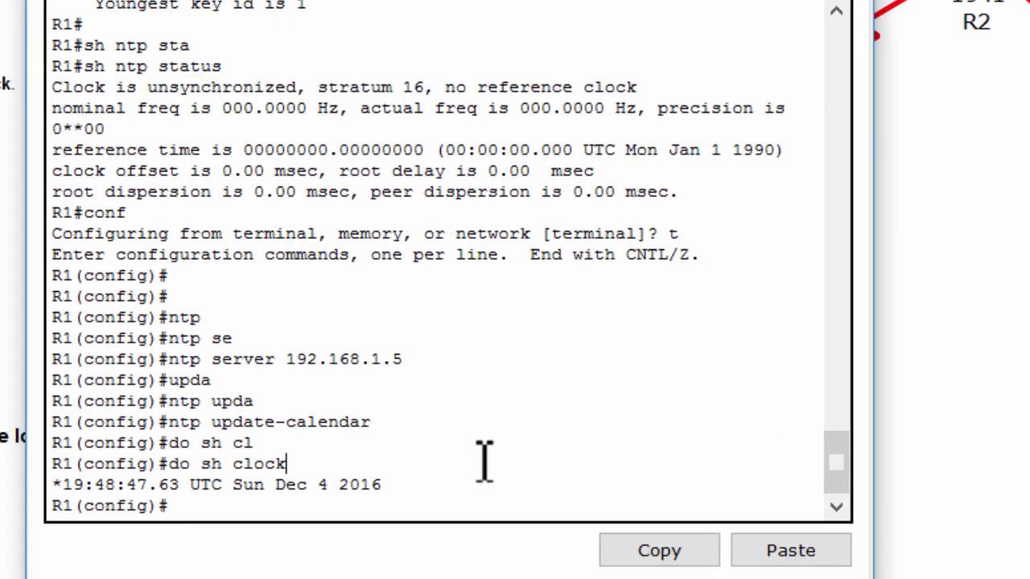
{"action": "type", "text": "b"}
{"action": "type", "text": "ntp"}
{"action": "type", "text": " authenticate"}
{"action": "key", "text": "Return"}
{"action": "type", "text": "ntp tr"}
{"action": "key", "text": "Tab"}
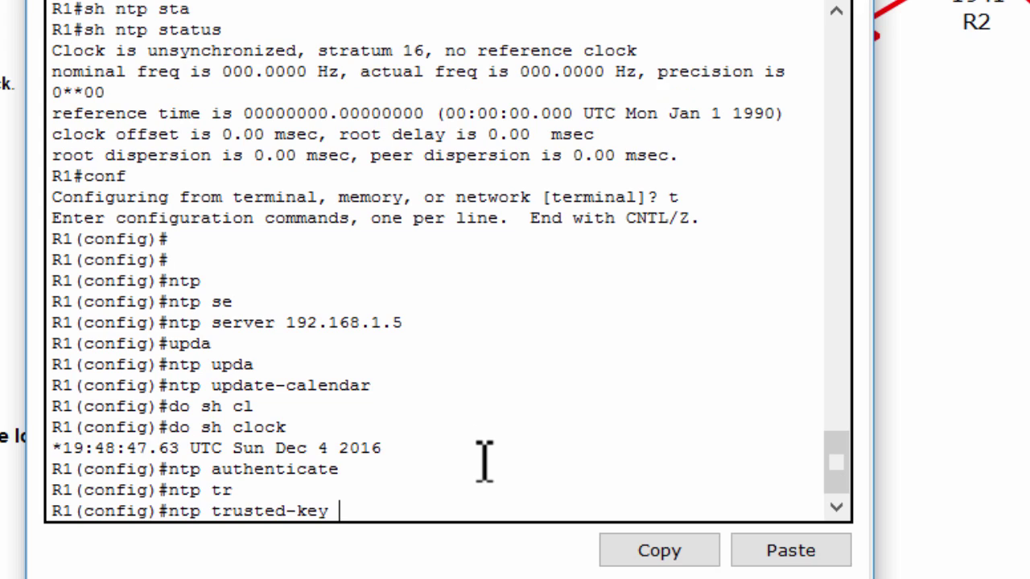
{"action": "type", "text": "1"}
{"action": "key", "text": "Return"}
Add ntp authentication-key 1 md5 with the NTP password on R1 and select that line
{"action": "type", "text": "ntp authen"}
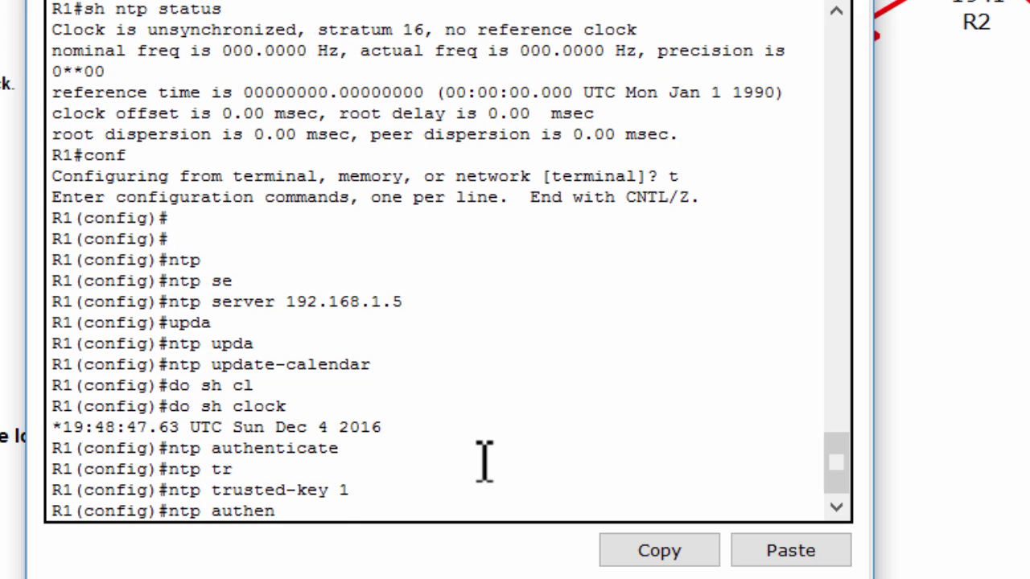
{"action": "type", "text": "ticatio"}
{"action": "key", "text": "Tab"}
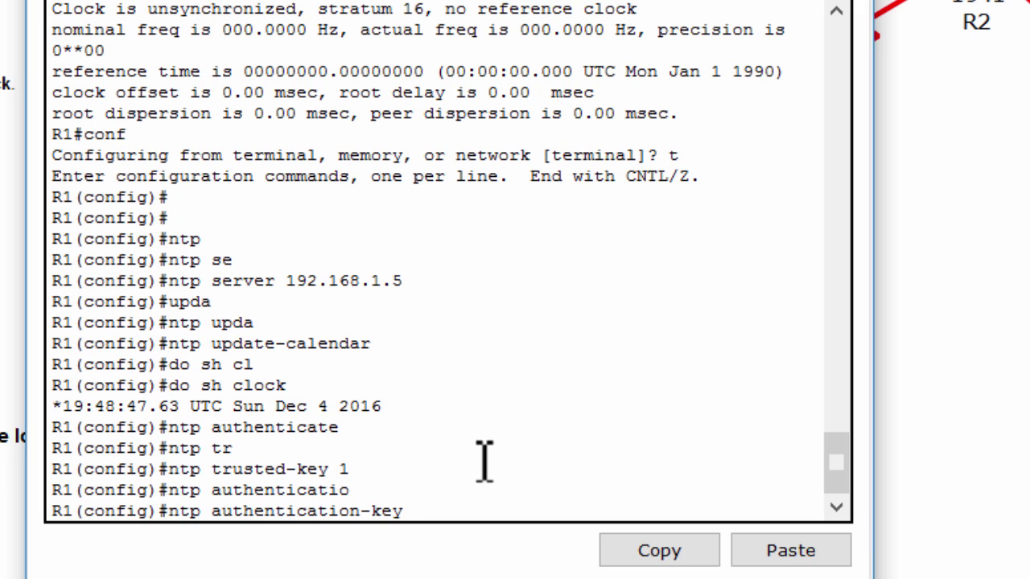
{"action": "type", "text": "1 md"}
{"action": "key", "text": "Tab"}
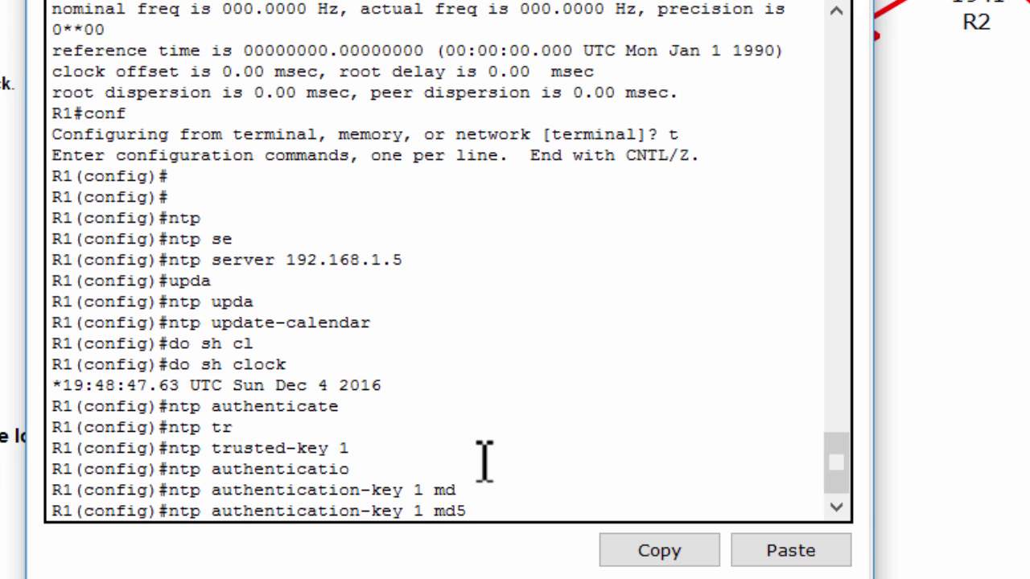
{"action": "type", "text": "NTPpa55"}
{"action": "key", "text": "Return"}
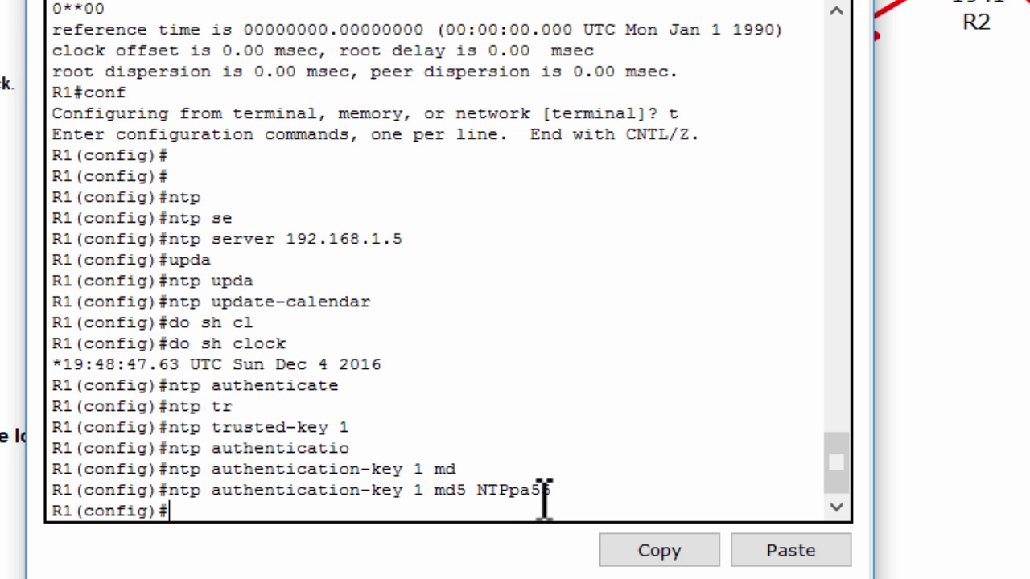
{"action": "left_click_drag", "start_coordinate": [552, 492], "coordinate": [181, 499]}
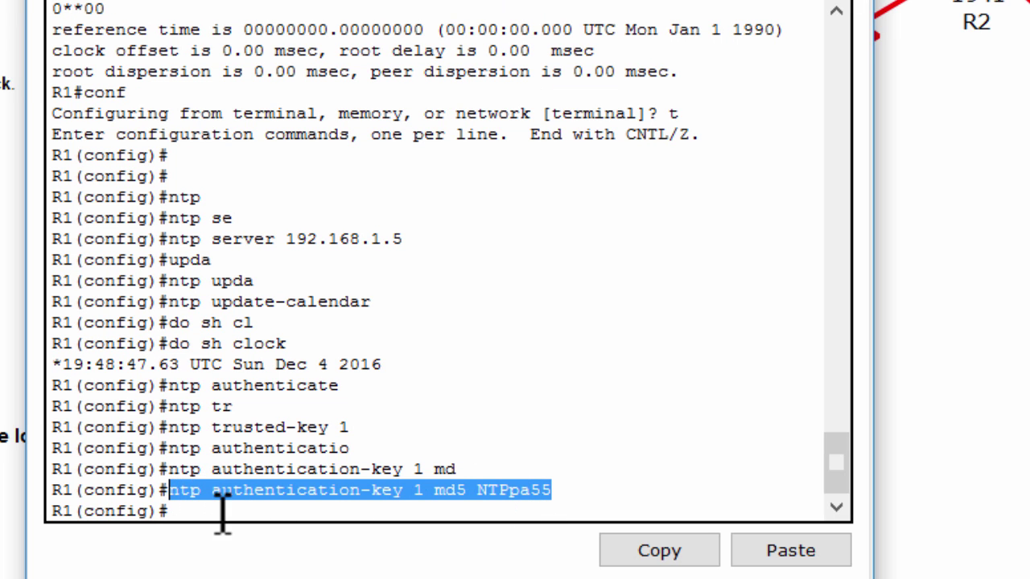
On R2, paste the MD5 authentication-key 1 command, enable ntp authenticate and trusted-key 1
{"action": "left_click", "coordinate": [621, 551]}
{"action": "left_click_drag", "start_coordinate": [869, 475], "coordinate": [438, 476]}
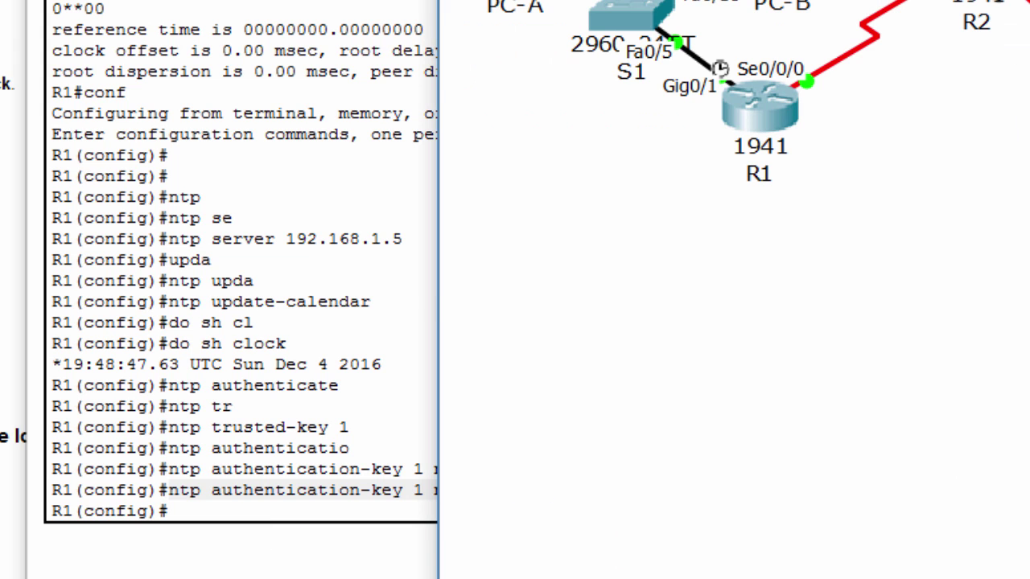
{"action": "left_click", "coordinate": [978, 20]}
{"action": "left_click", "coordinate": [599, 492]}
{"action": "left_click", "coordinate": [793, 555]}
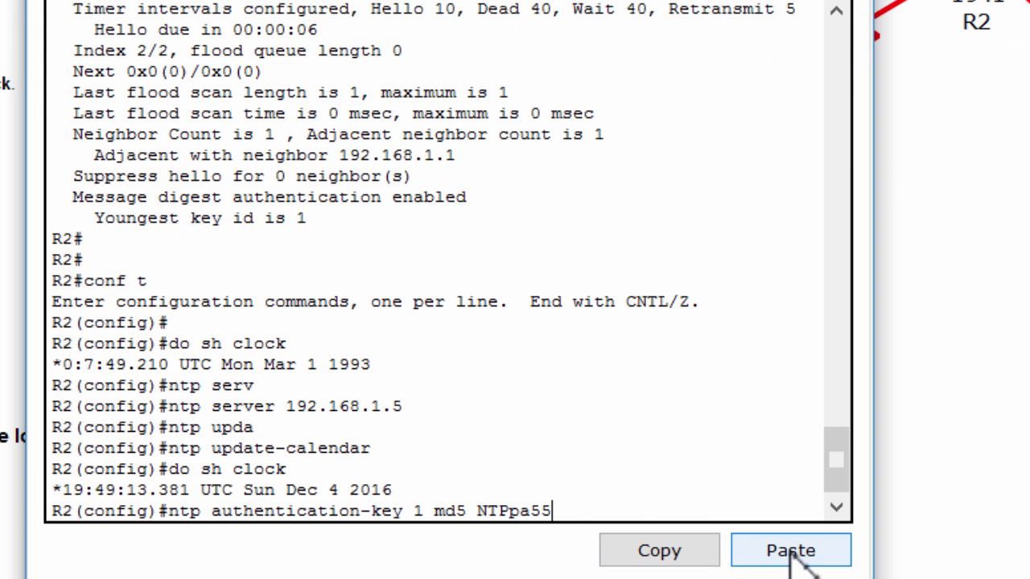
{"action": "key", "text": "Return"}
{"action": "type", "text": "ntp authenticate"}
{"action": "key", "text": "Return"}
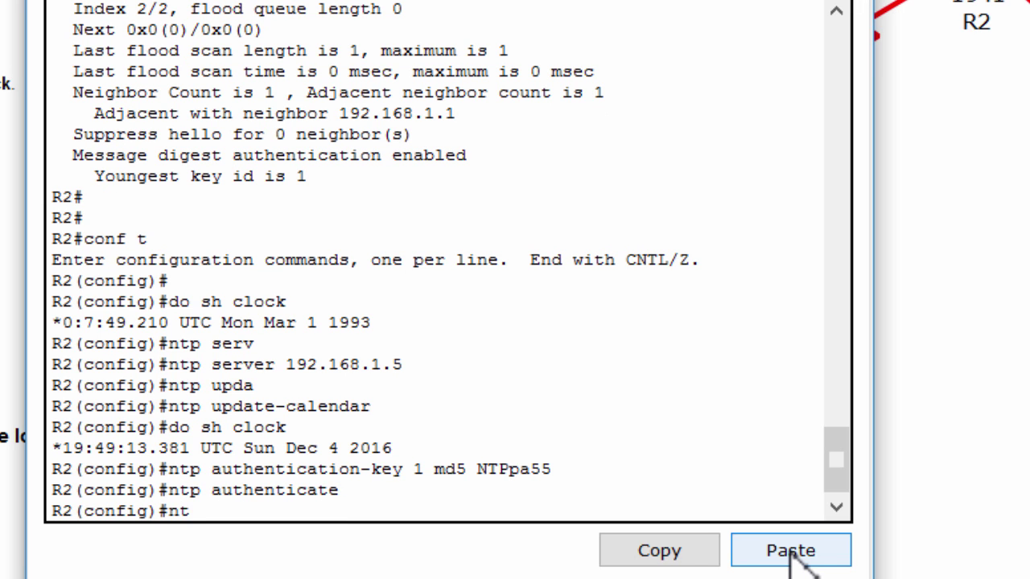
{"action": "type", "text": "ntp tr"}
{"action": "key", "text": "Tab"}
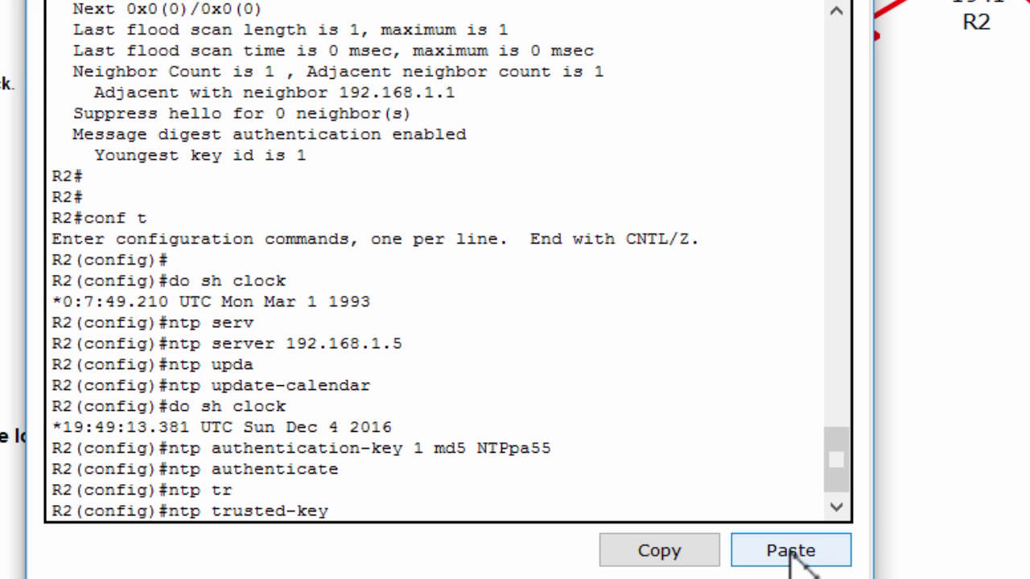
{"action": "type", "text": "1"}
{"action": "key", "text": "Return"}
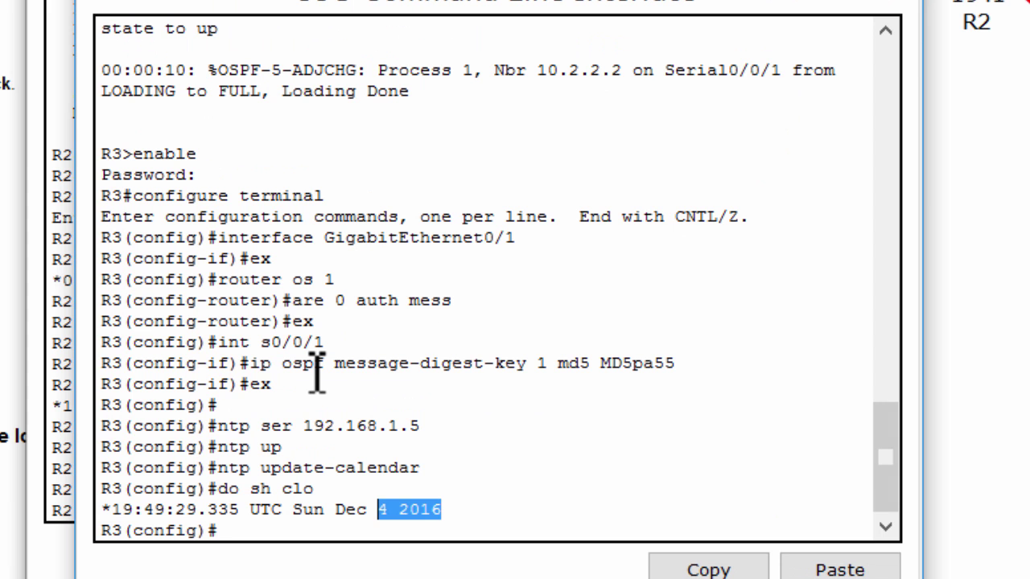
On R3, enable ntp authenticate, trusted-key 1 and the pasted MD5 key, then close R3's window
{"action": "left_click", "coordinate": [308, 362]}
{"action": "key", "text": "Return"}
{"action": "type", "text": "ntp authenticate"}
{"action": "key", "text": "Return"}
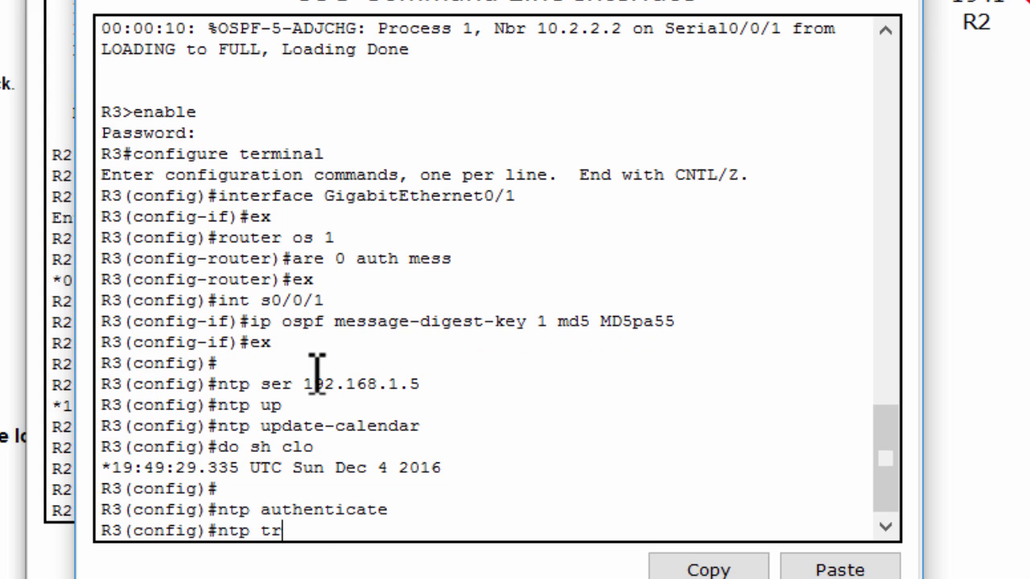
{"action": "type", "text": "ntp tr"}
{"action": "key", "text": "Tab"}
{"action": "type", "text": "1"}
{"action": "key", "text": "Return"}
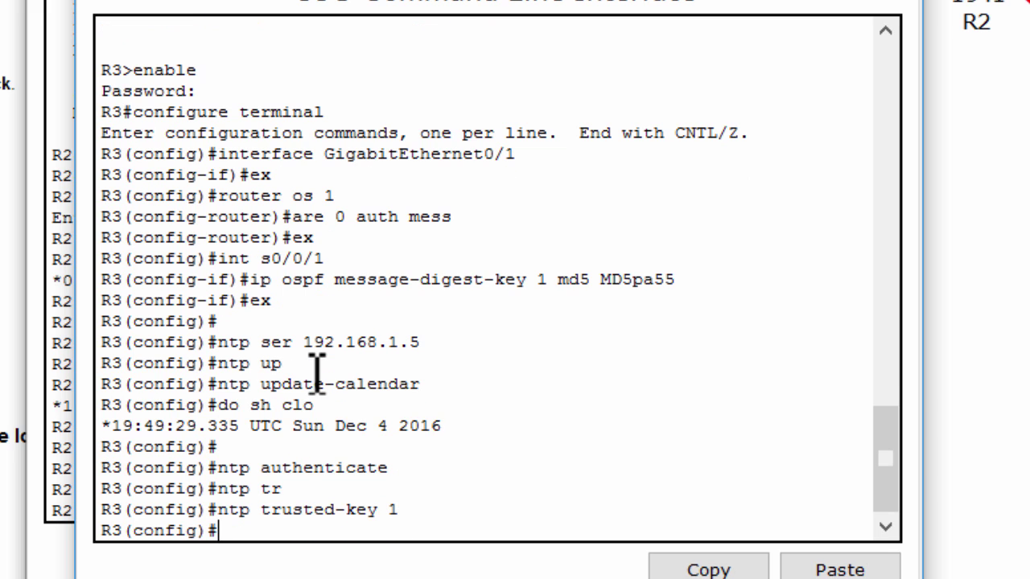
{"action": "left_click", "coordinate": [829, 568]}
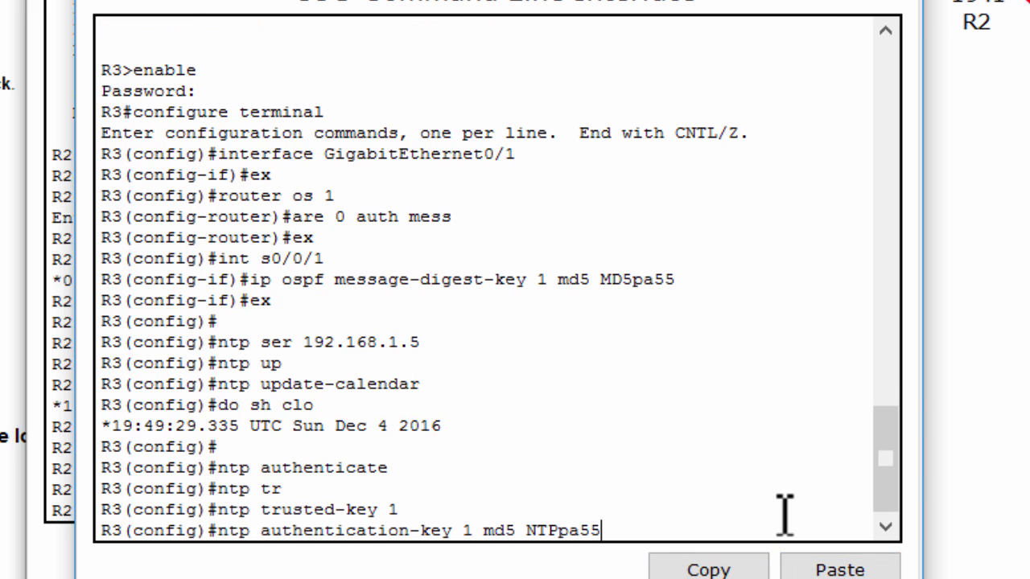
{"action": "key", "text": "Return"}
{"action": "key", "text": "alt+F4"}
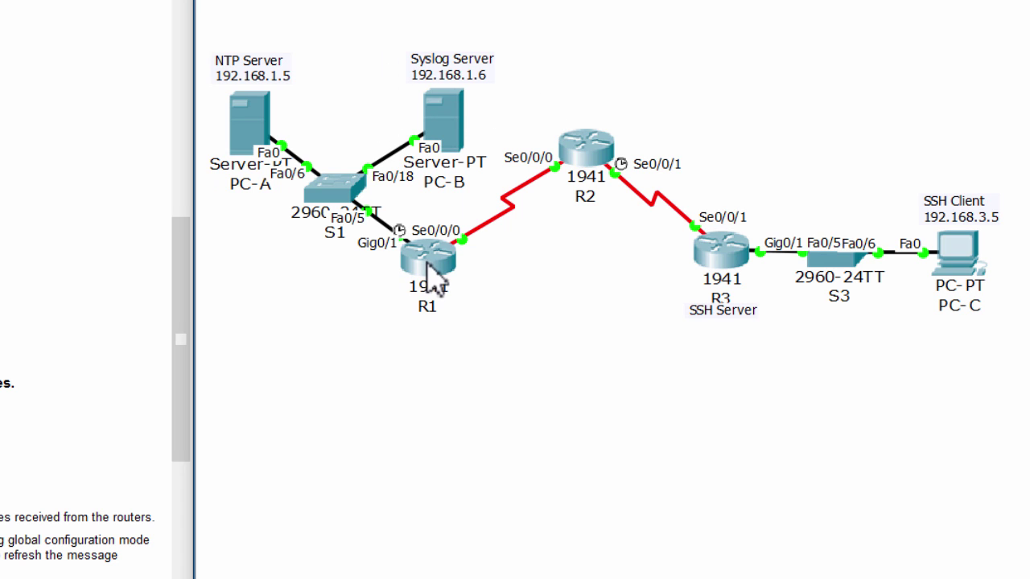
On R1, apply 'service timestamps log datetime msec' using Tab completion
{"action": "left_click", "coordinate": [447, 259]}
{"action": "left_click", "coordinate": [354, 312]}
{"action": "key", "text": "Return"}
{"action": "key", "text": "Return"}
{"action": "type", "text": "ser"}
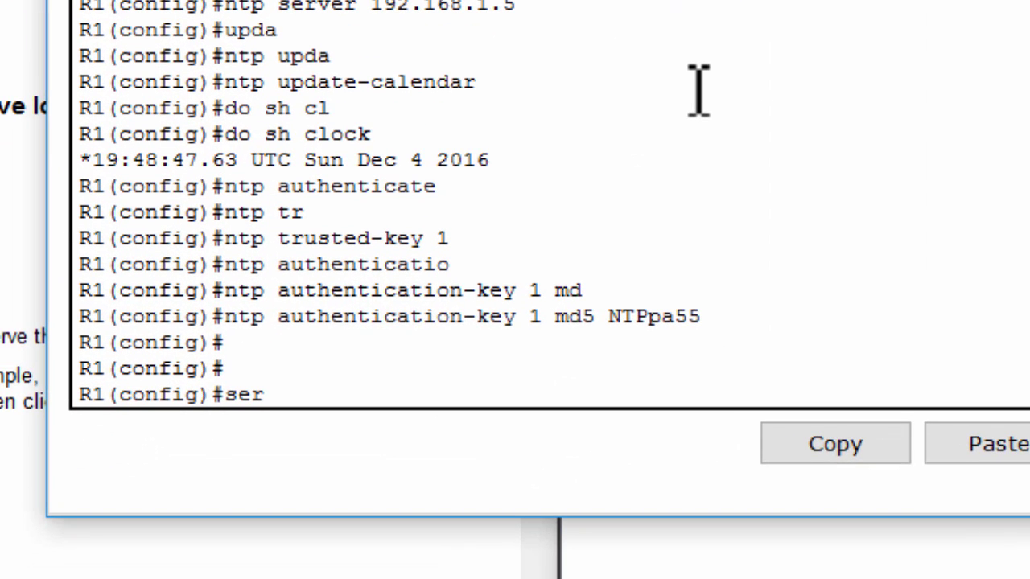
{"action": "type", "text": "vice"}
{"action": "key", "text": "Tab"}
{"action": "type", "text": "tim"}
{"action": "key", "text": "Tab"}
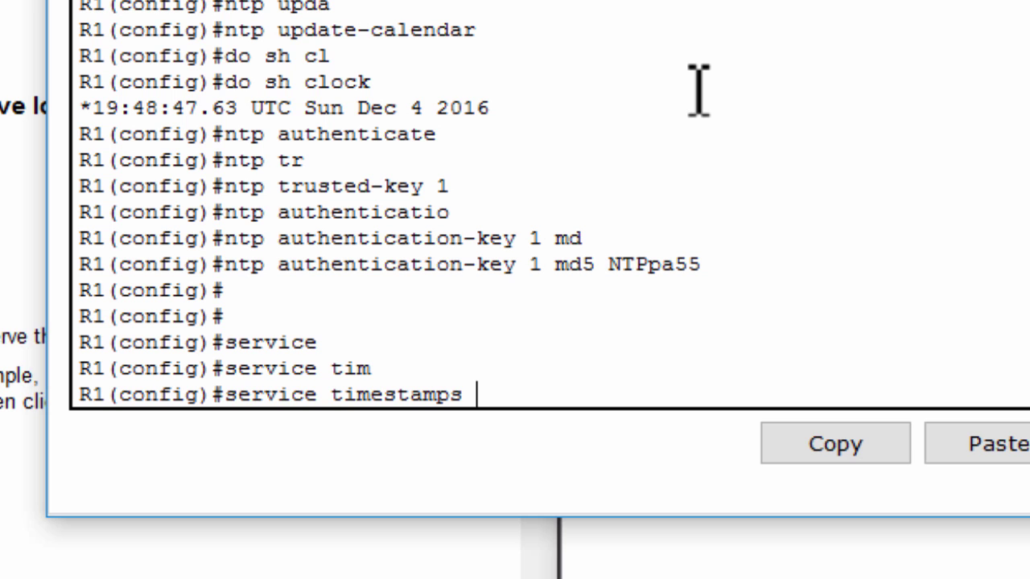
{"action": "type", "text": "?"}
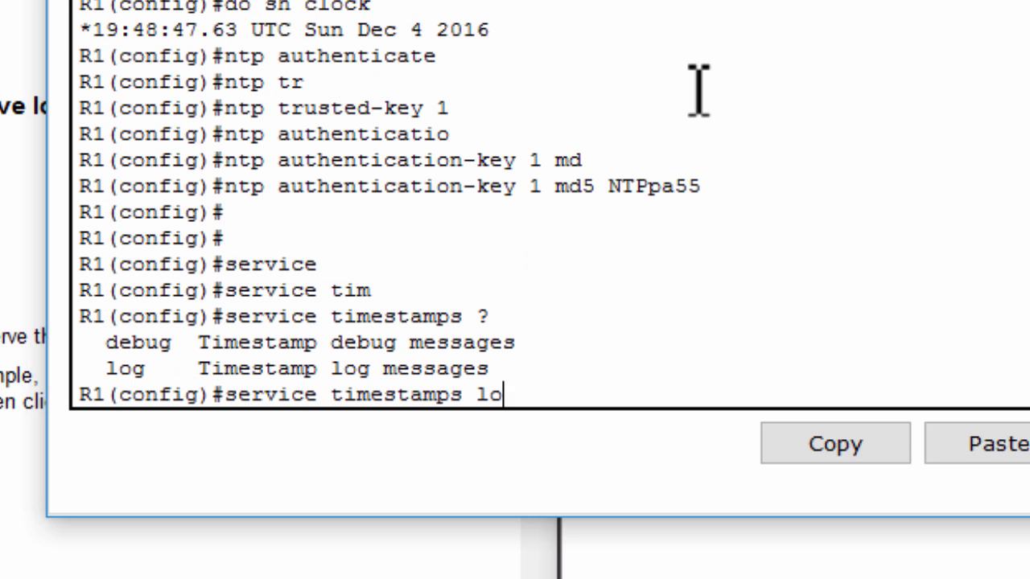
{"action": "type", "text": "lo"}
{"action": "key", "text": "Tab"}
{"action": "key", "text": "Return"}
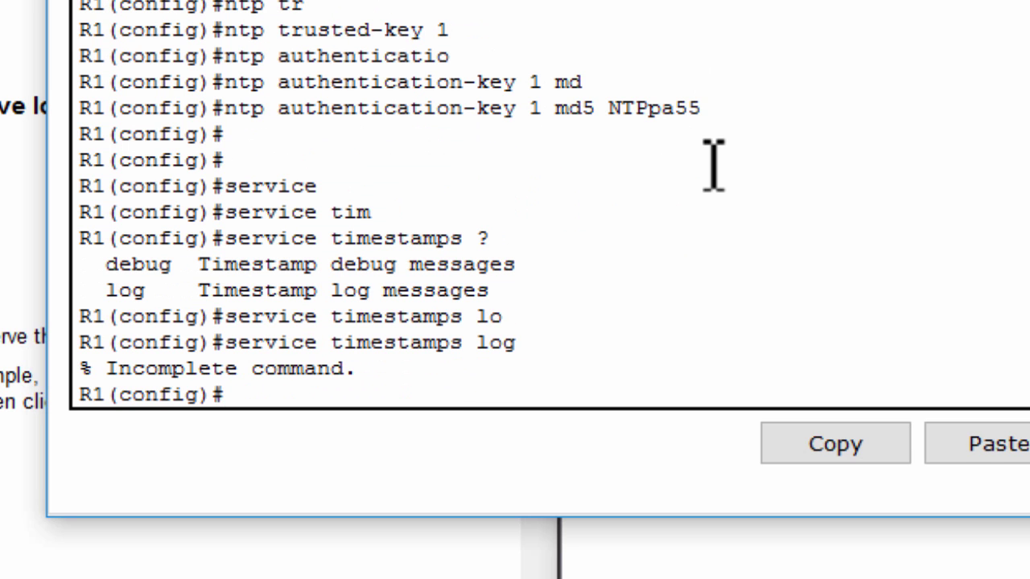
{"action": "key", "text": "Up"}
{"action": "key", "text": "Tab"}
{"action": "key", "text": "Tab"}
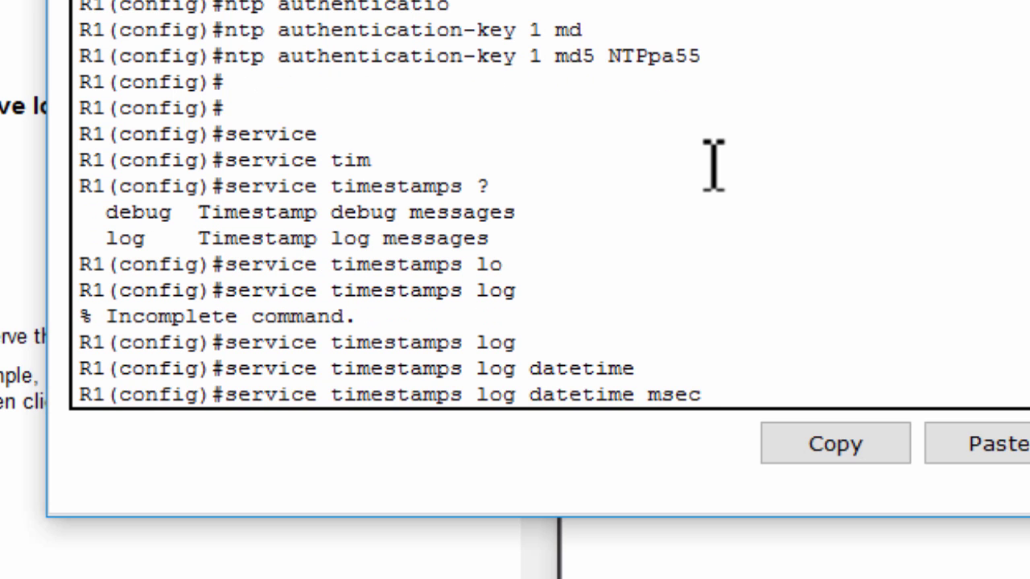
{"action": "key", "text": "Tab"}
{"action": "key", "text": "Return"}
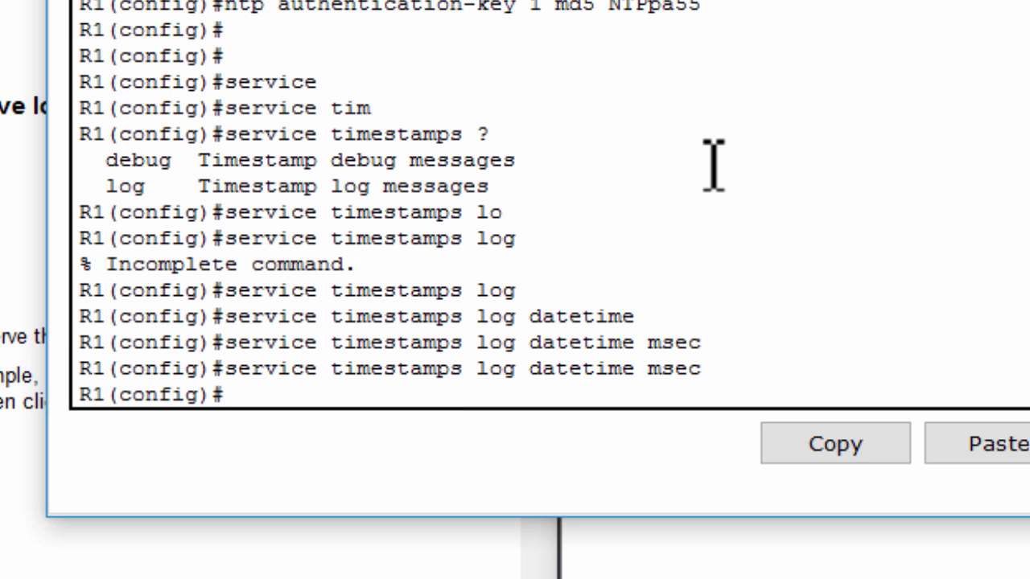
Copy the timestamps command from R1 and apply it on R2
{"action": "left_click_drag", "start_coordinate": [710, 369], "coordinate": [211, 367]}
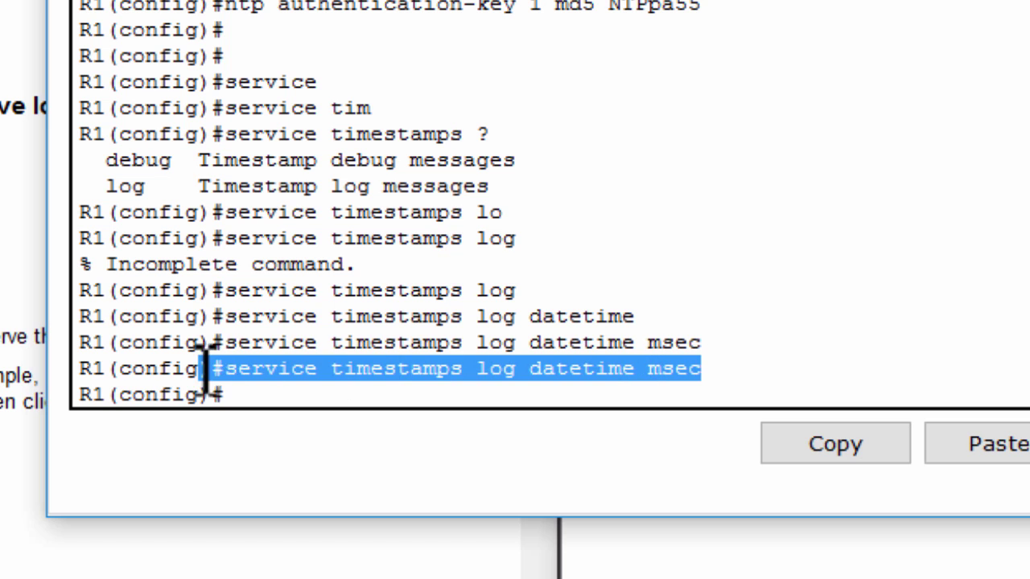
{"action": "left_click", "coordinate": [844, 450]}
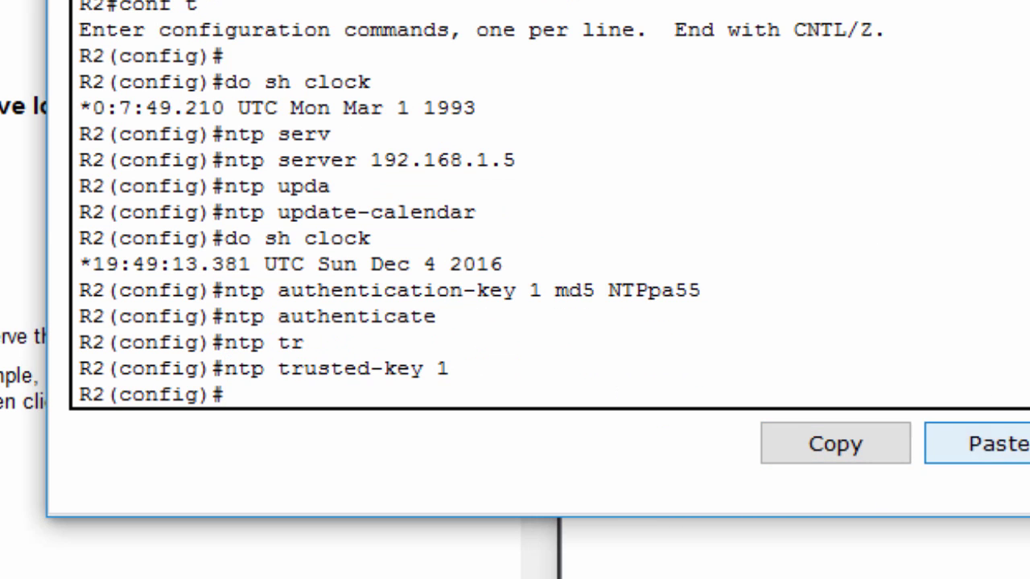
{"action": "left_click", "coordinate": [981, 444]}
{"action": "key", "text": "Return"}
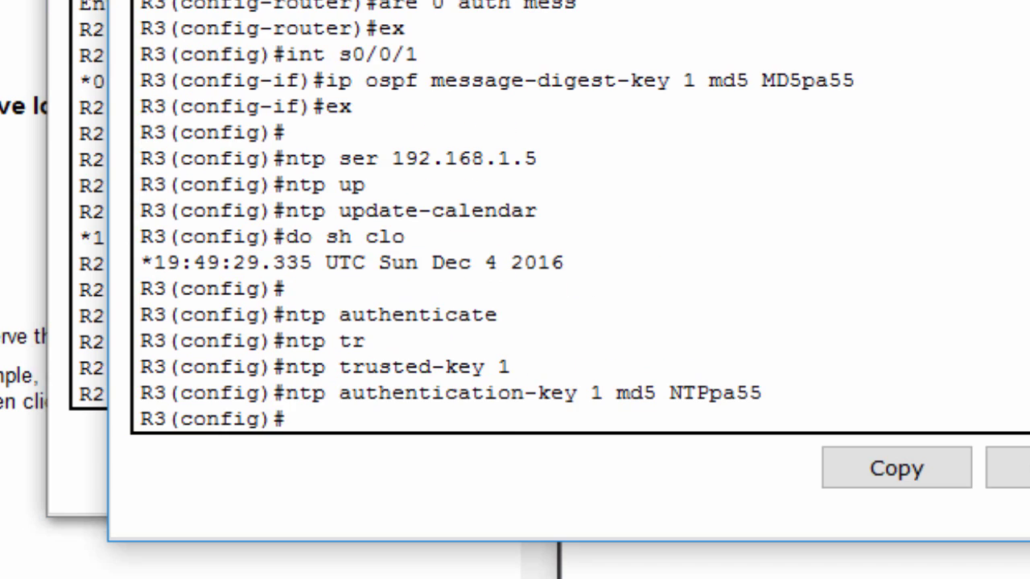
Apply the timestamps command on R3, then review Part 3 Step 1 and the logging note
{"action": "left_click", "coordinate": [1007, 468]}
{"action": "key", "text": "Return"}
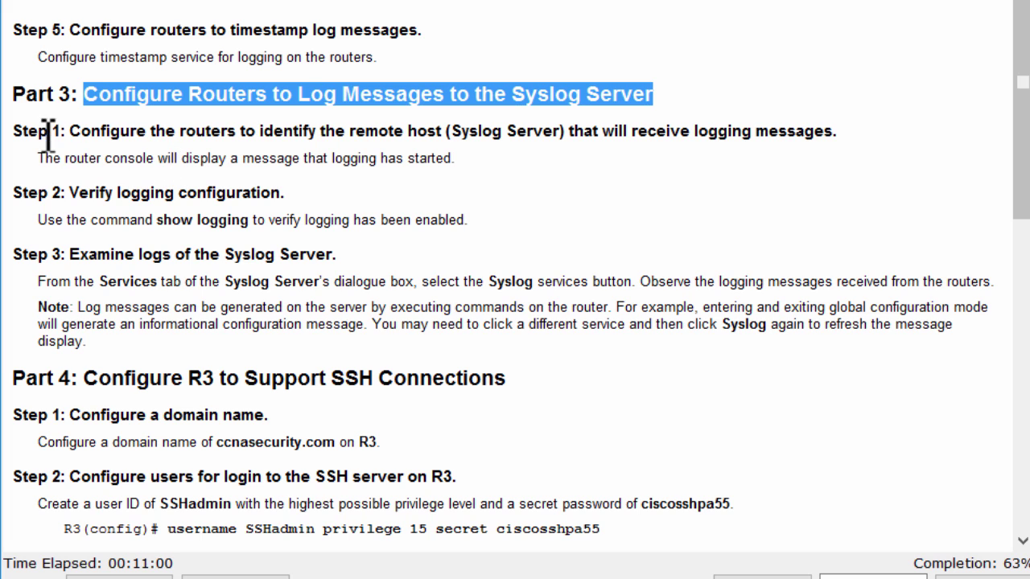
{"action": "left_click_drag", "start_coordinate": [53, 131], "coordinate": [825, 131]}
{"action": "left_click", "coordinate": [269, 166]}
{"action": "left_click_drag", "start_coordinate": [27, 287], "coordinate": [309, 289]}
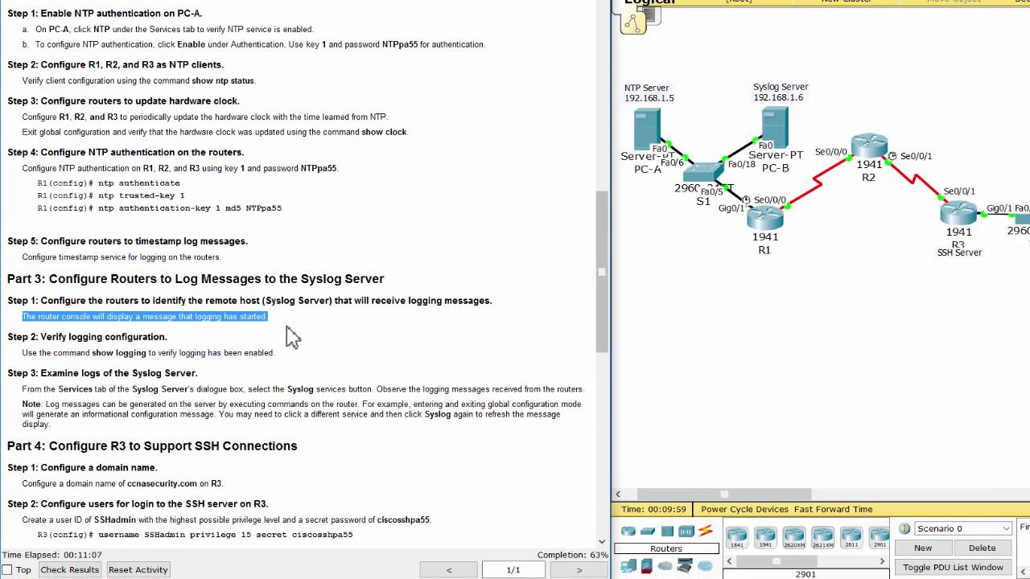
{"action": "left_click", "coordinate": [291, 338]}
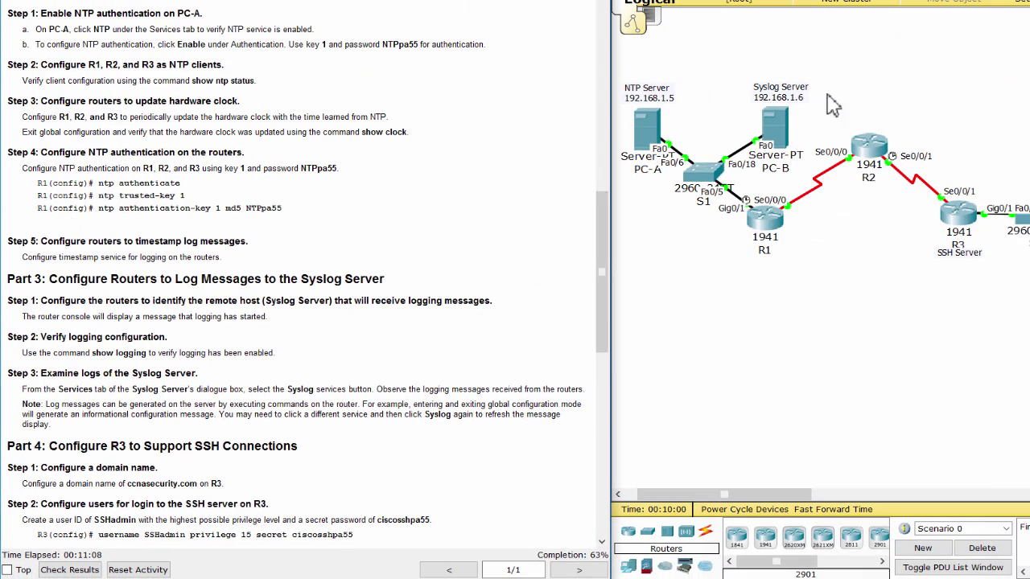
{"action": "left_click", "coordinate": [784, 128]}
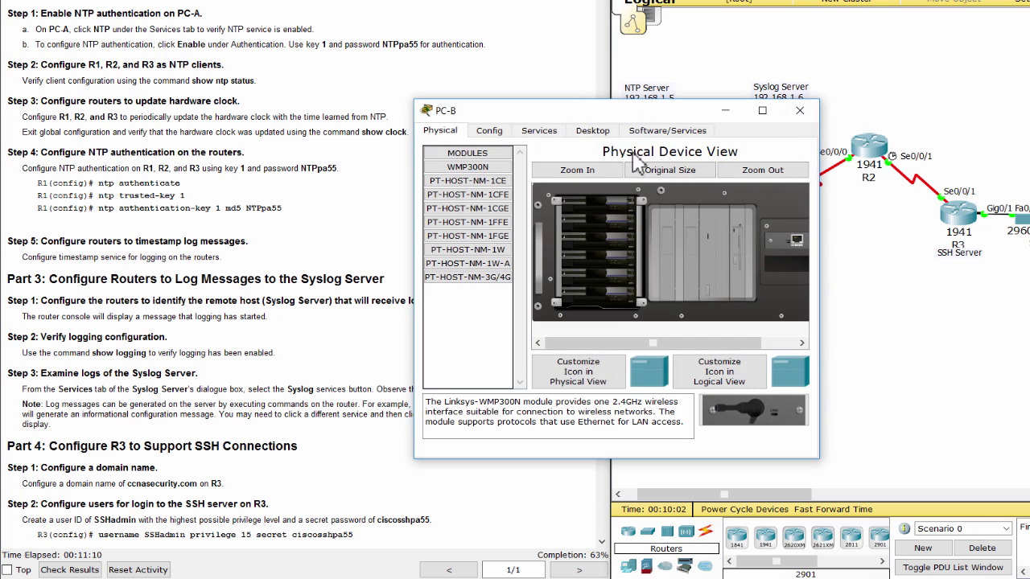
{"action": "left_click", "coordinate": [537, 130]}
{"action": "left_click", "coordinate": [482, 237]}
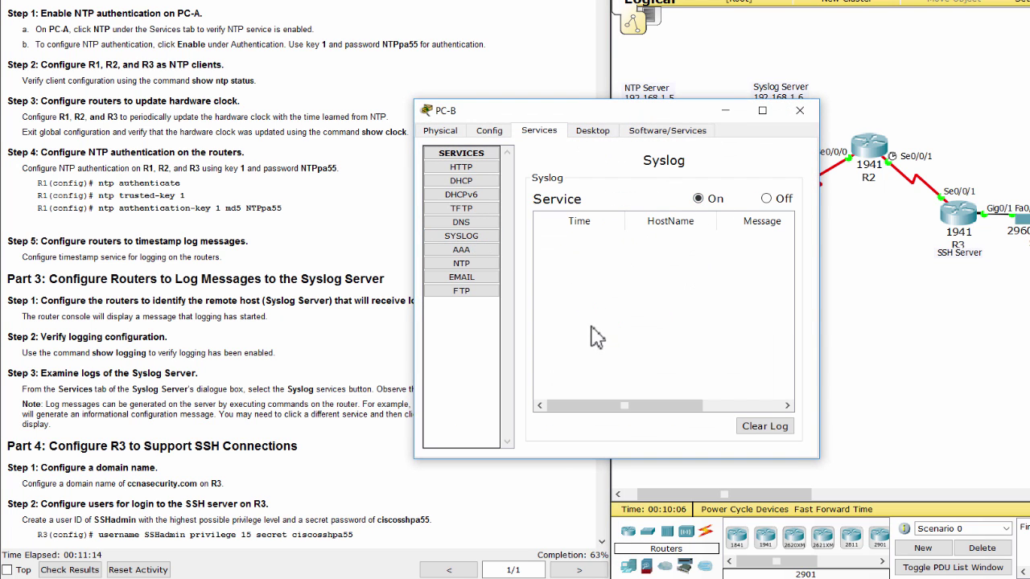
{"action": "left_click", "coordinate": [797, 116]}
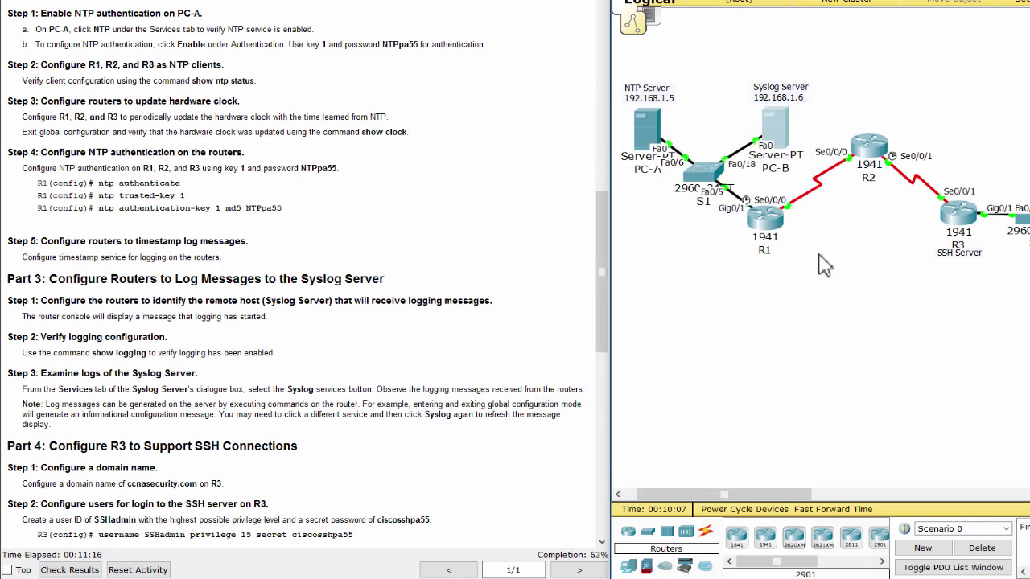
On R1, enter 'logging host 192.168.1.6' to send logs to the syslog server
{"action": "left_click", "coordinate": [776, 235]}
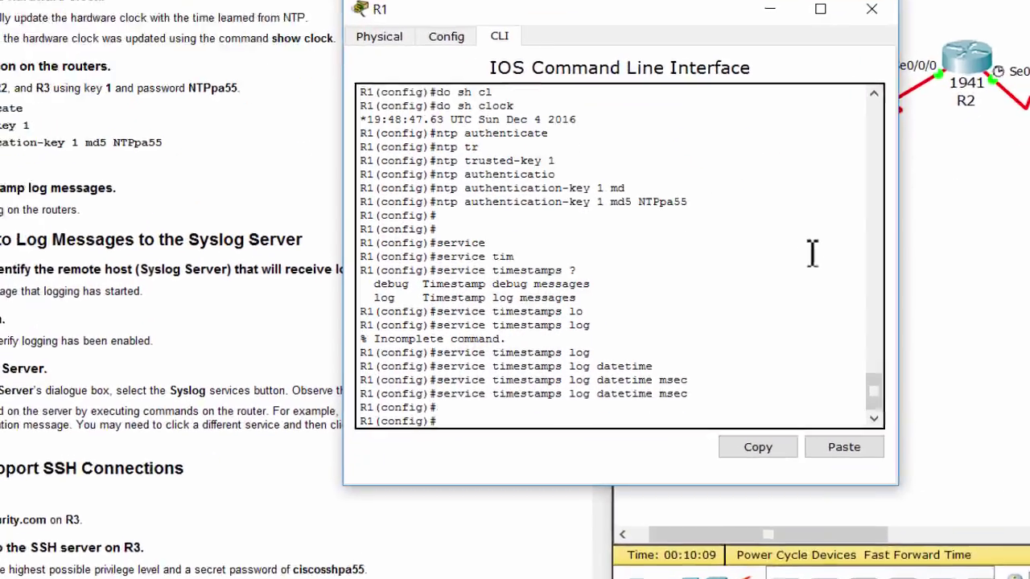
{"action": "key", "text": "Return"}
{"action": "key", "text": "Return"}
{"action": "type", "text": "logging ho"}
{"action": "key", "text": "Tab"}
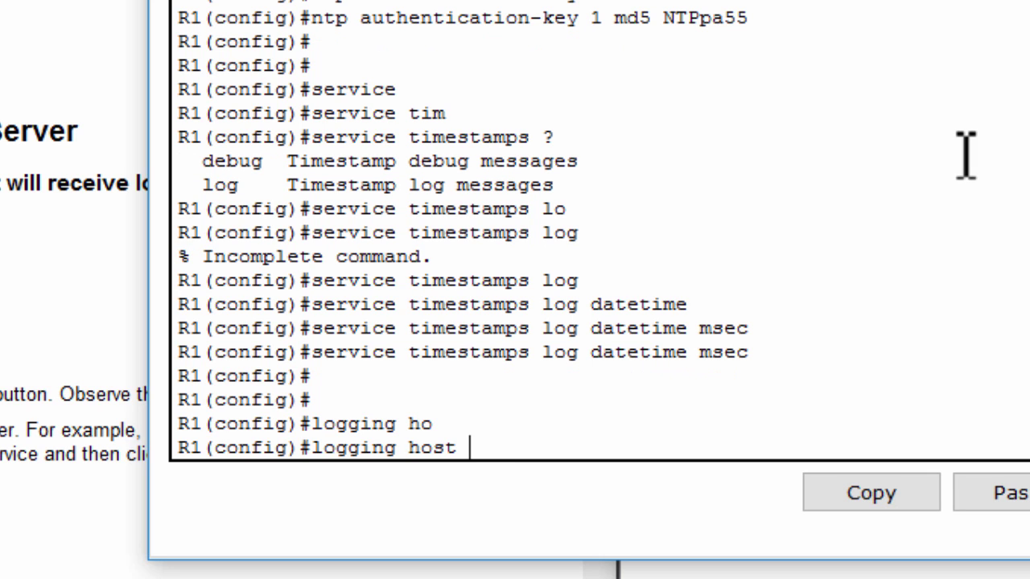
{"action": "type", "text": "192.168."}
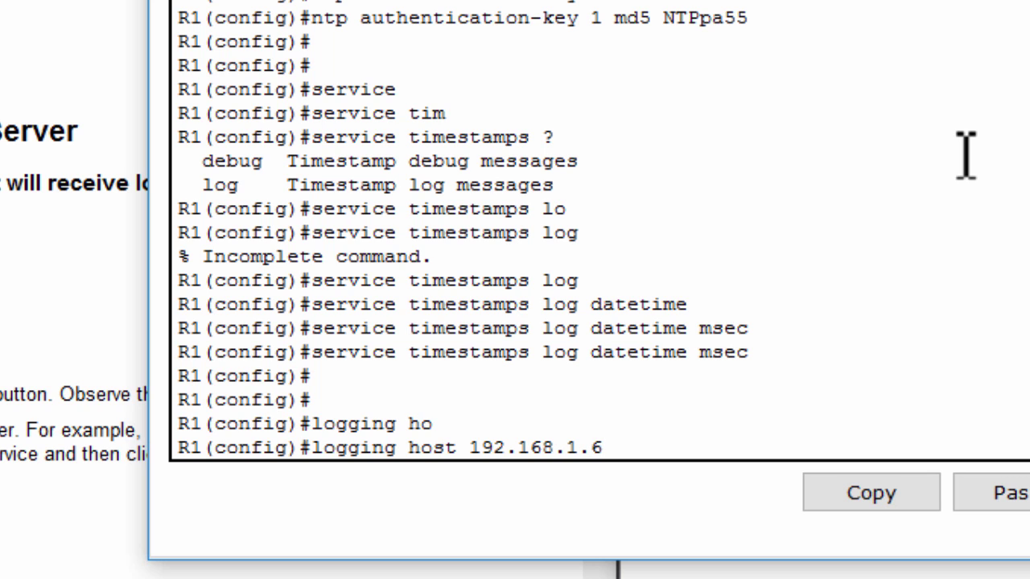
{"action": "type", "text": "1.6"}
{"action": "key", "text": "Return"}
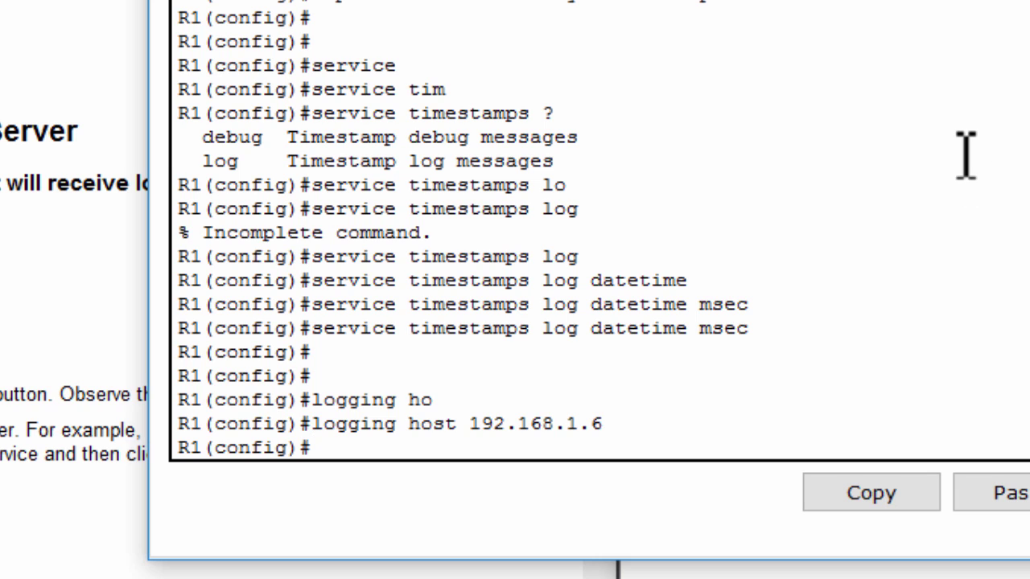
Copy the logging host 192.168.1.6 command and apply it on R2 and R3
{"action": "left_click_drag", "start_coordinate": [634, 422], "coordinate": [312, 426]}
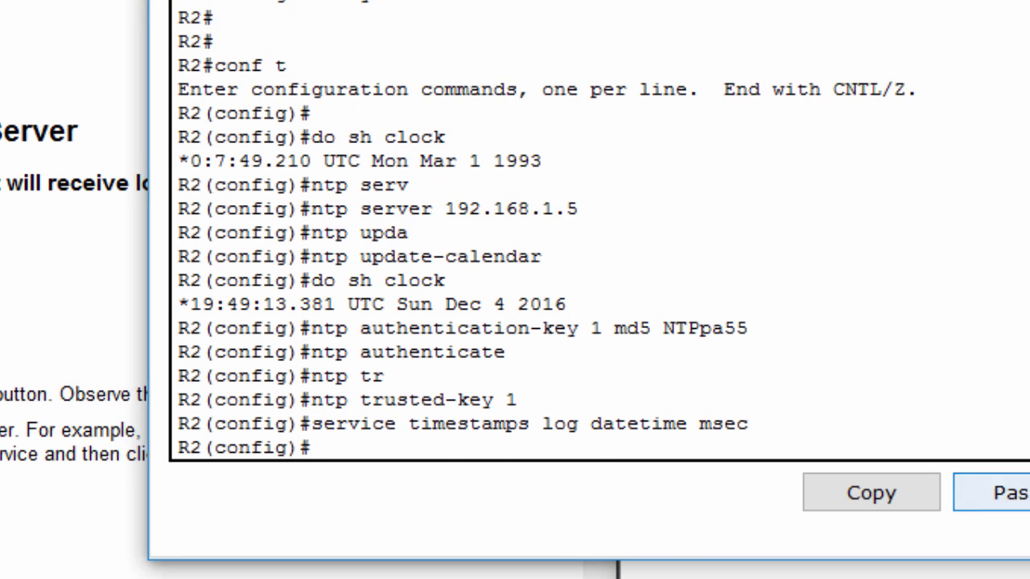
{"action": "left_click", "coordinate": [1001, 493]}
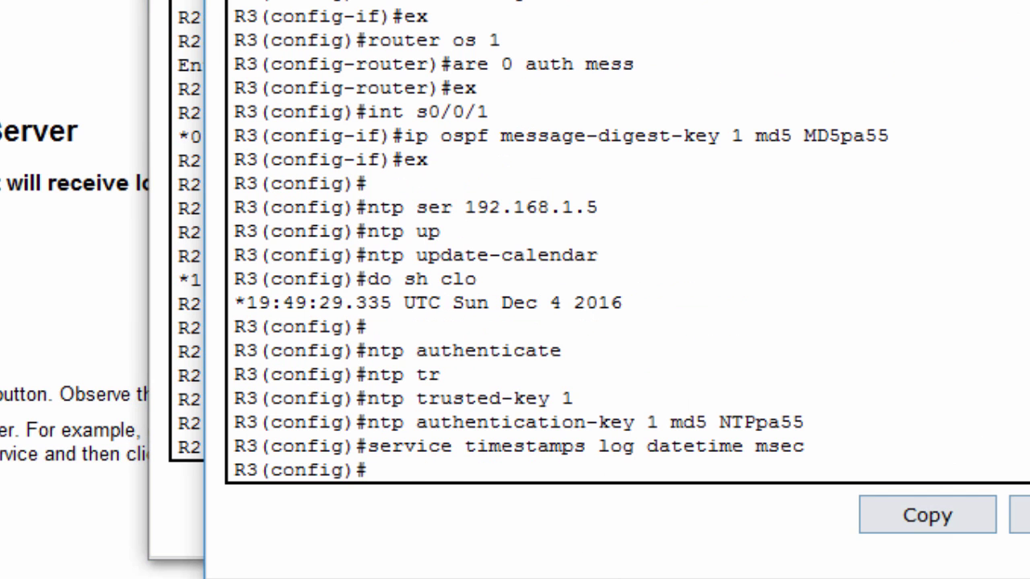
{"action": "left_click", "coordinate": [1002, 499]}
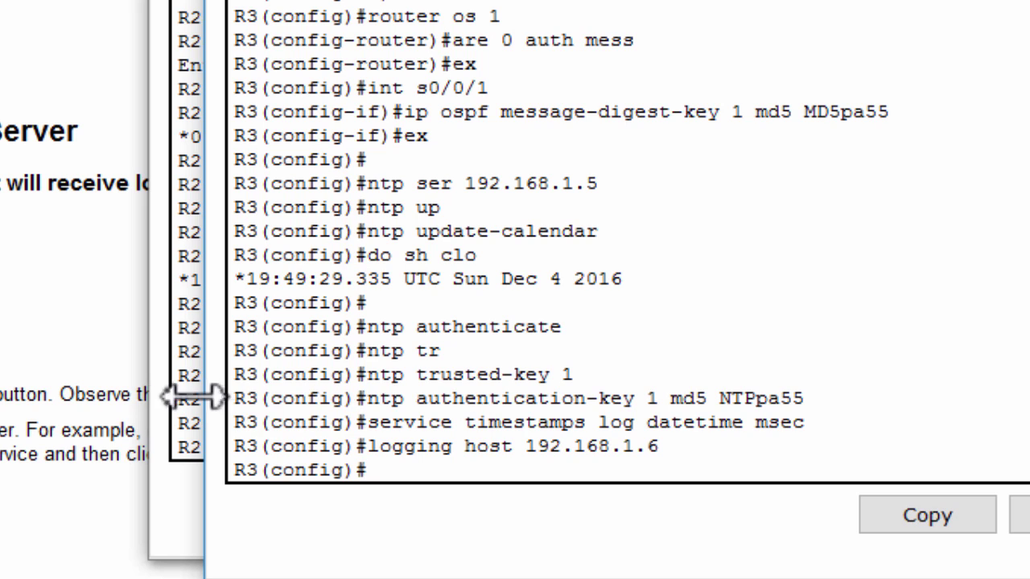
{"action": "key", "text": "alt+Tab"}
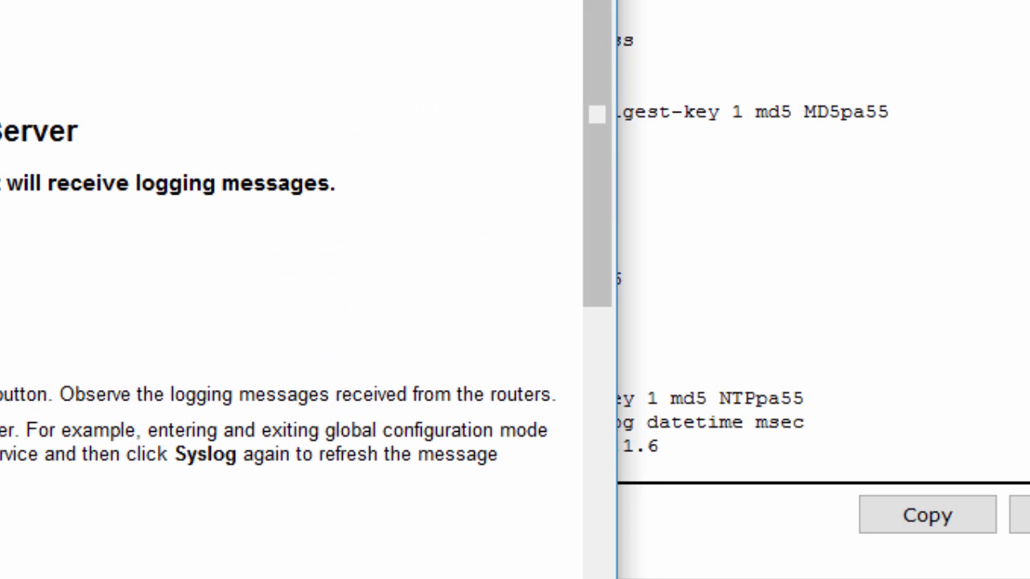
Run 'do sh logging' on R3 and review the syslog and console logging status
{"action": "left_click", "coordinate": [924, 315]}
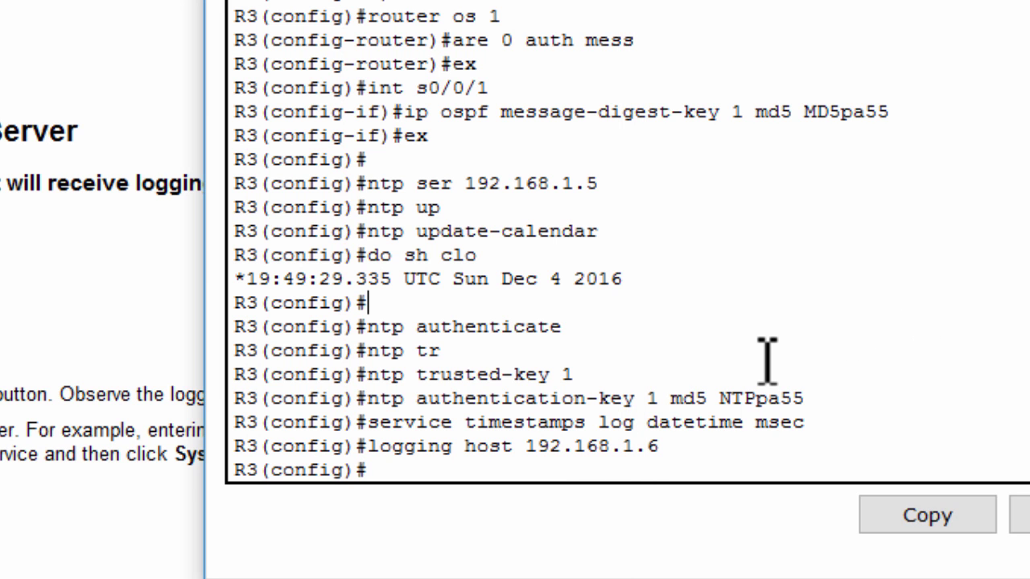
{"action": "key", "text": "Return"}
{"action": "key", "text": "Return"}
{"action": "type", "text": "do sh l"}
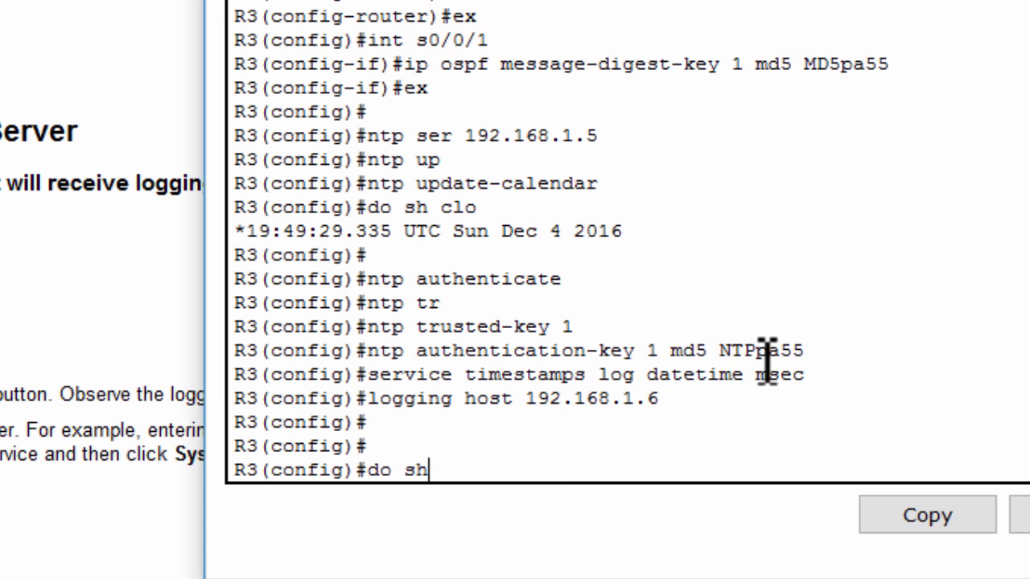
{"action": "type", "text": "ogging"}
{"action": "key", "text": "Return"}
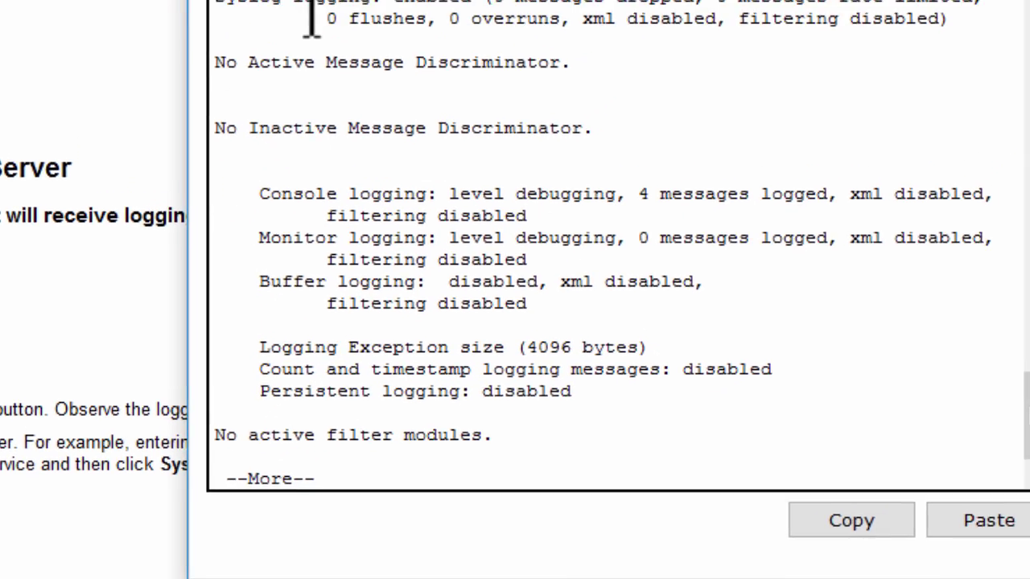
{"action": "left_click_drag", "start_coordinate": [225, 1], "coordinate": [475, 8]}
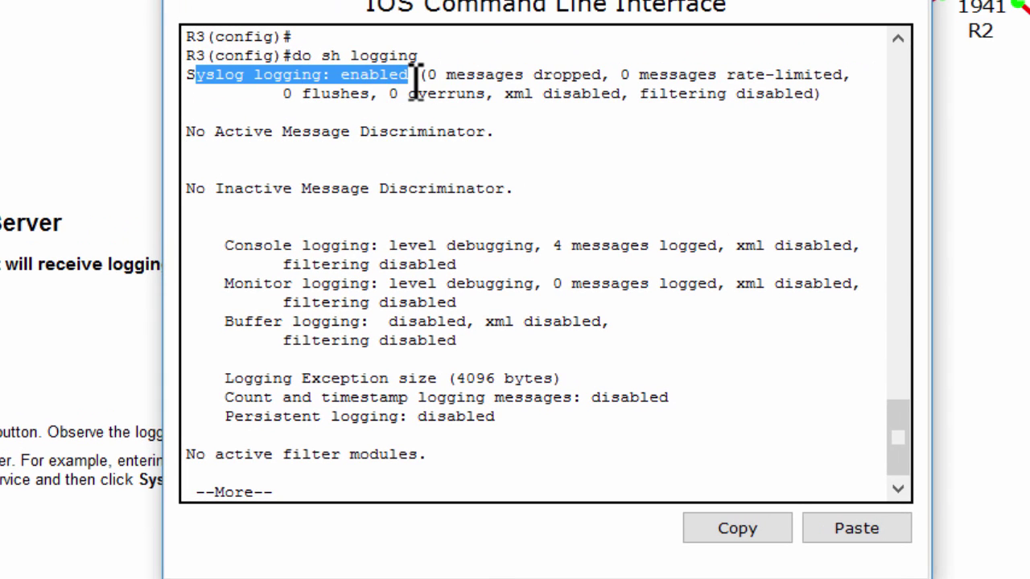
{"action": "left_click_drag", "start_coordinate": [416, 75], "coordinate": [346, 75]}
{"action": "left_click_drag", "start_coordinate": [390, 246], "coordinate": [402, 277]}
Page through the rest of the output to the 'Logging to 192.168.1.6' line
{"action": "key", "text": "space"}
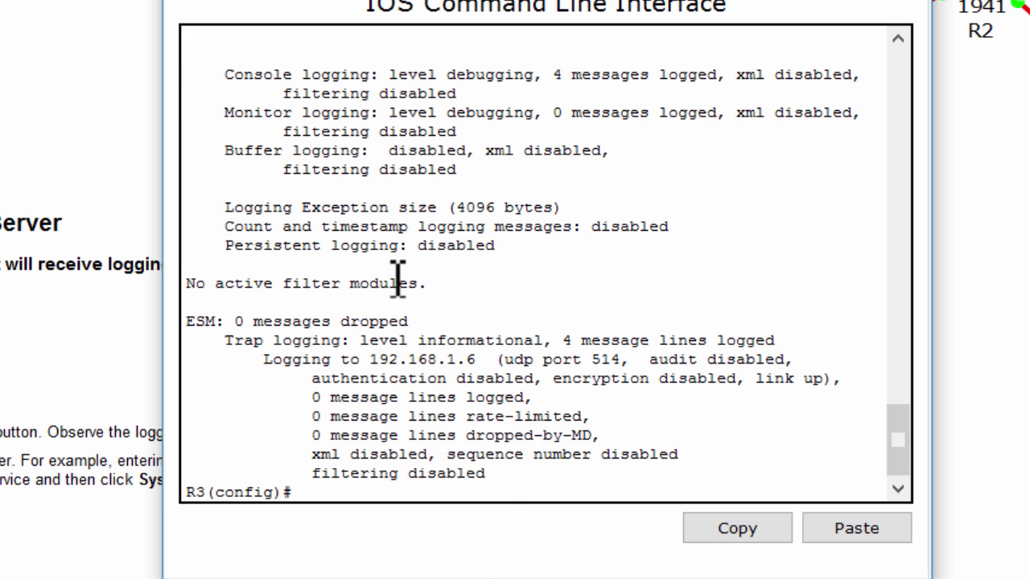
{"action": "scroll", "coordinate": [403, 273], "scroll_direction": "up", "scroll_amount": 3}
{"action": "scroll", "coordinate": [410, 233], "scroll_direction": "down", "scroll_amount": 2}
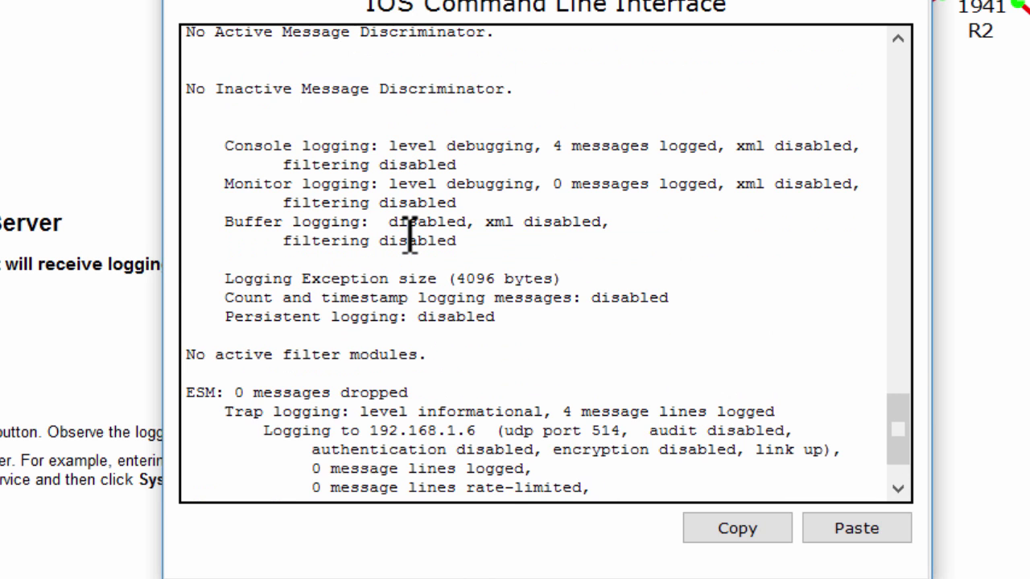
{"action": "scroll", "coordinate": [410, 233], "scroll_direction": "down", "scroll_amount": 2}
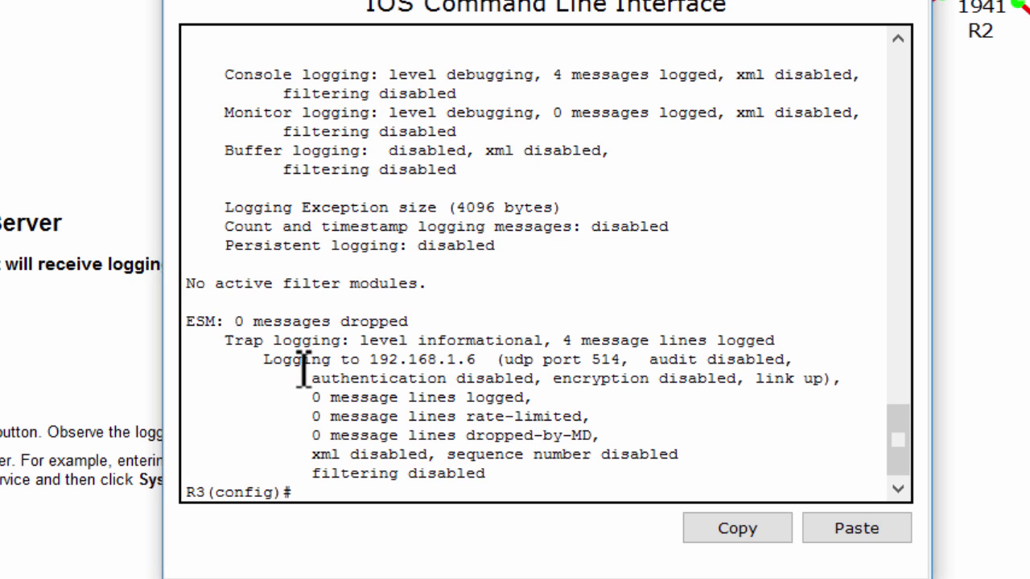
{"action": "left_click_drag", "start_coordinate": [264, 359], "coordinate": [482, 361]}
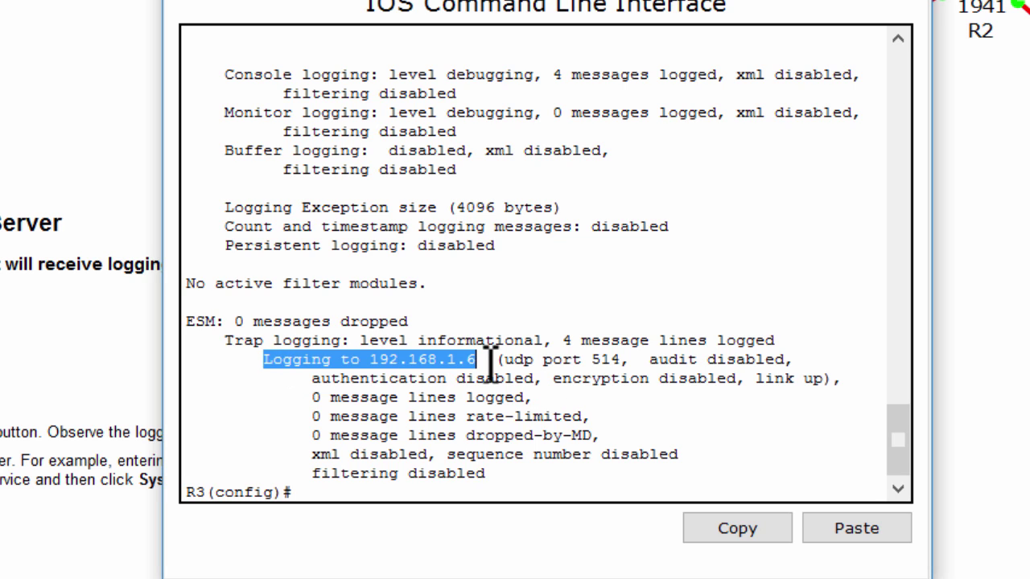
{"action": "left_click", "coordinate": [489, 359]}
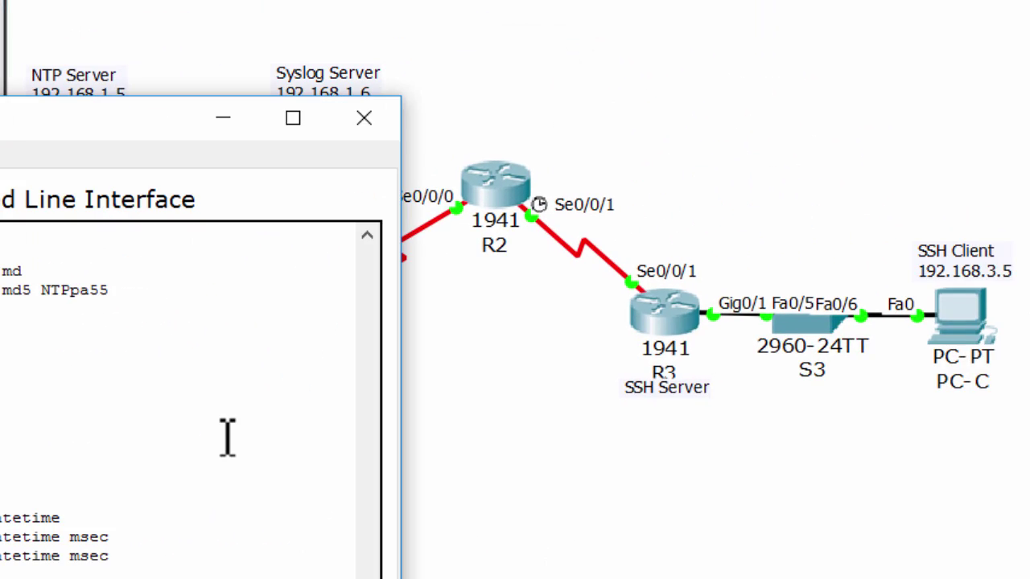
Shut down R1's Serial0/0/0 and check the interface-down log messages
{"action": "type", "text": "sh"}
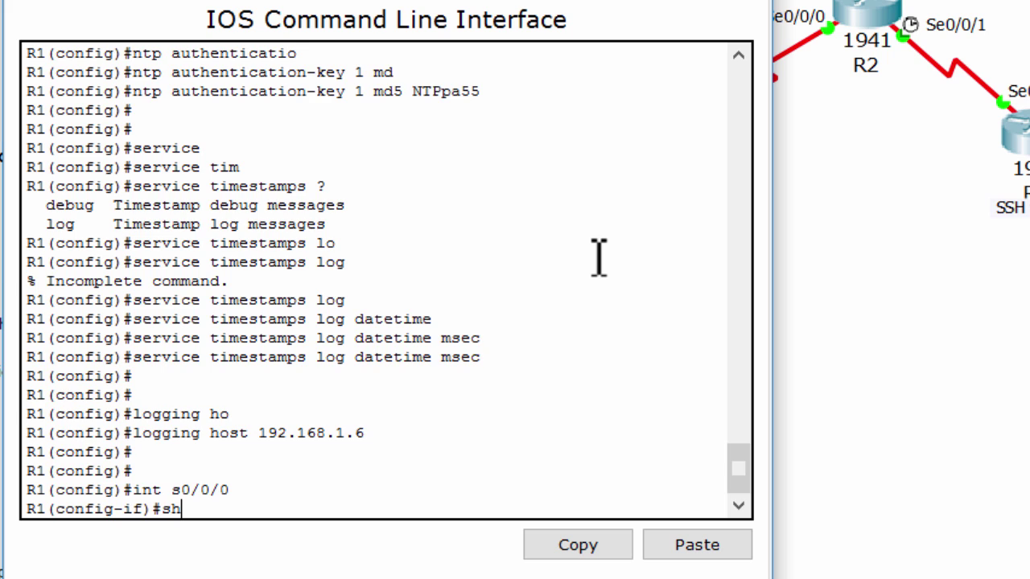
{"action": "key", "text": "Return"}
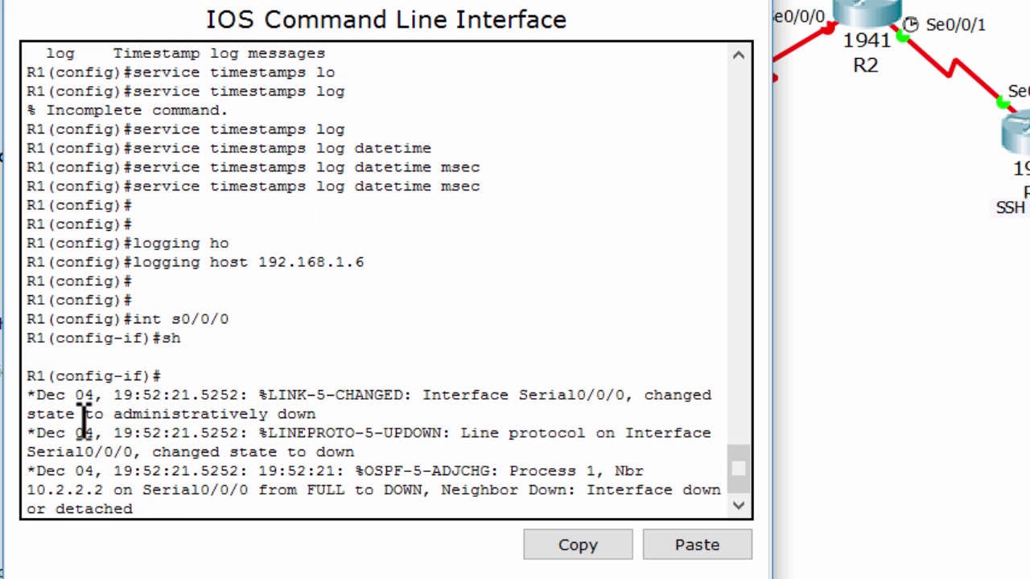
{"action": "left_click_drag", "start_coordinate": [31, 395], "coordinate": [190, 516]}
{"action": "left_click", "coordinate": [276, 435]}
Re-enable Serial0/0/0 with 'no sh' and check the link-up and OSPF FULL messages
{"action": "key", "text": "Return"}
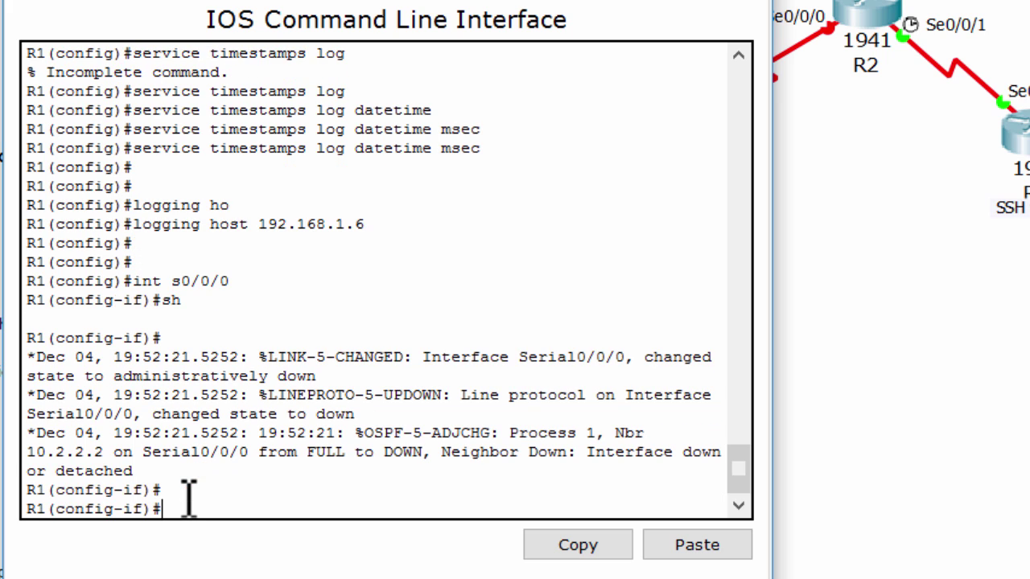
{"action": "type", "text": "no sh"}
{"action": "key", "text": "Return"}
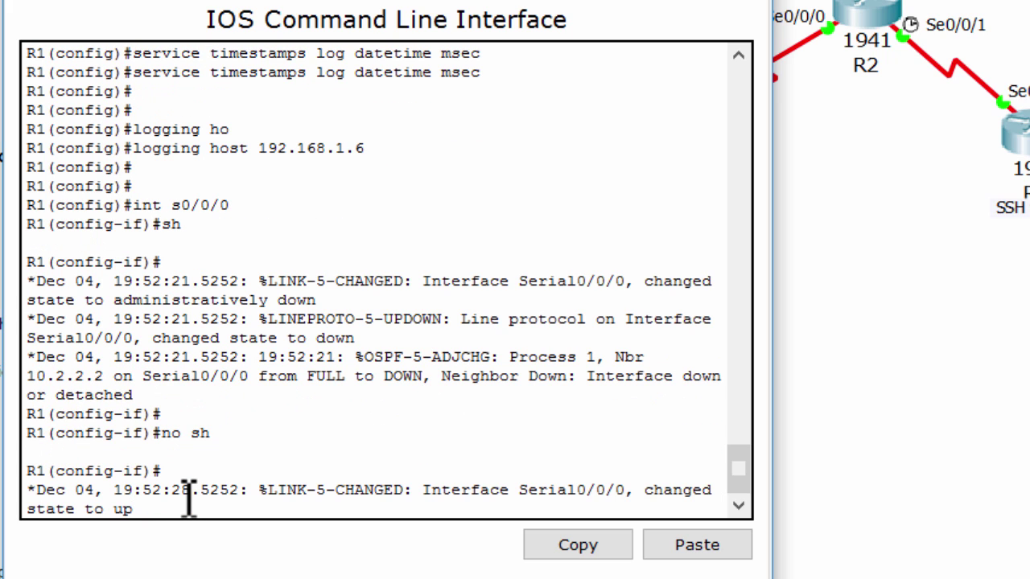
{"action": "key", "text": "Return"}
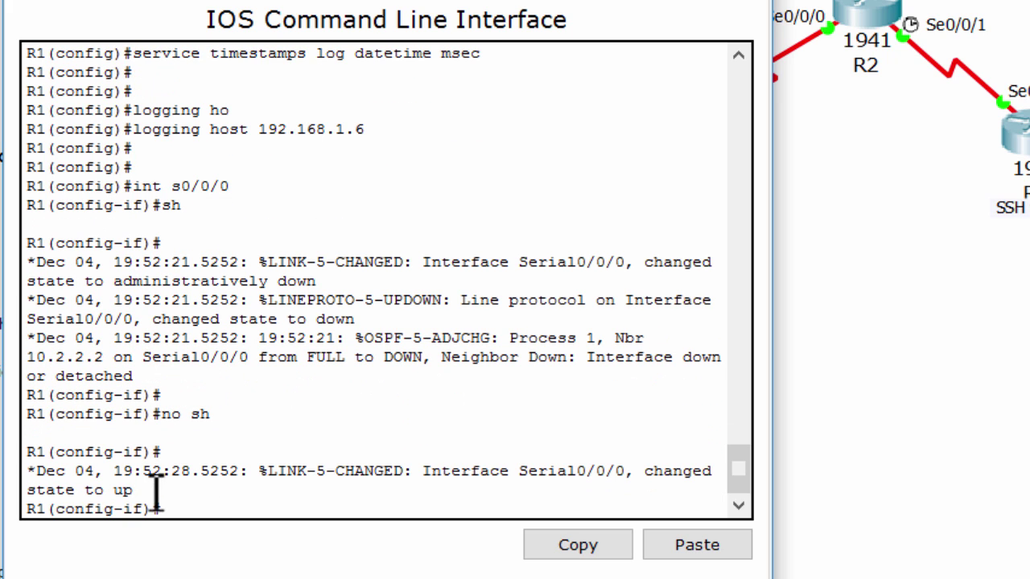
{"action": "left_click_drag", "start_coordinate": [157, 489], "coordinate": [36, 474]}
{"action": "left_click", "coordinate": [202, 501]}
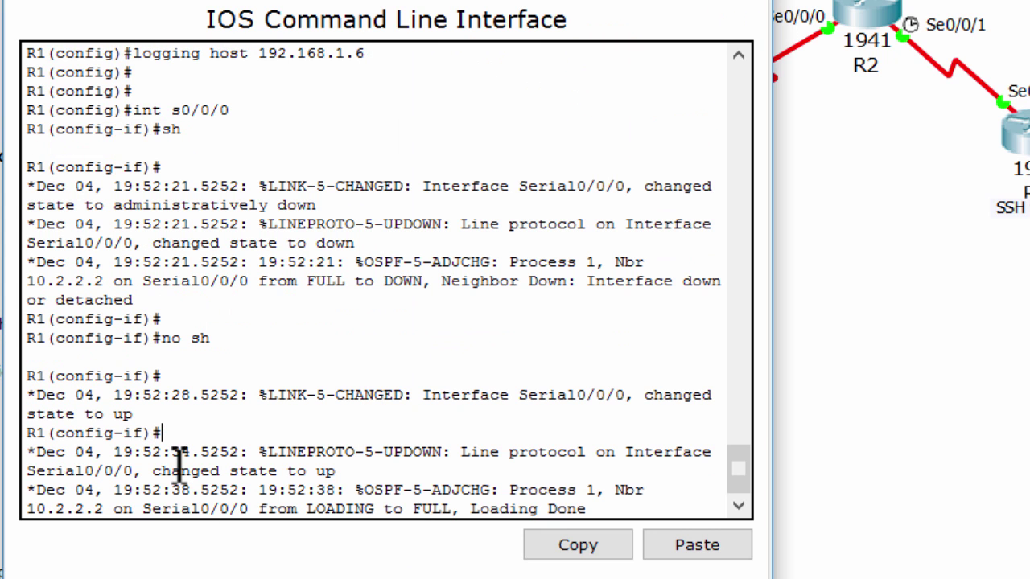
{"action": "left_click_drag", "start_coordinate": [34, 438], "coordinate": [591, 494]}
{"action": "left_click", "coordinate": [683, 496]}
Open PC-B's SYSLOG service and inspect the six entries' source hosts and timestamps
{"action": "left_click", "coordinate": [892, 476]}
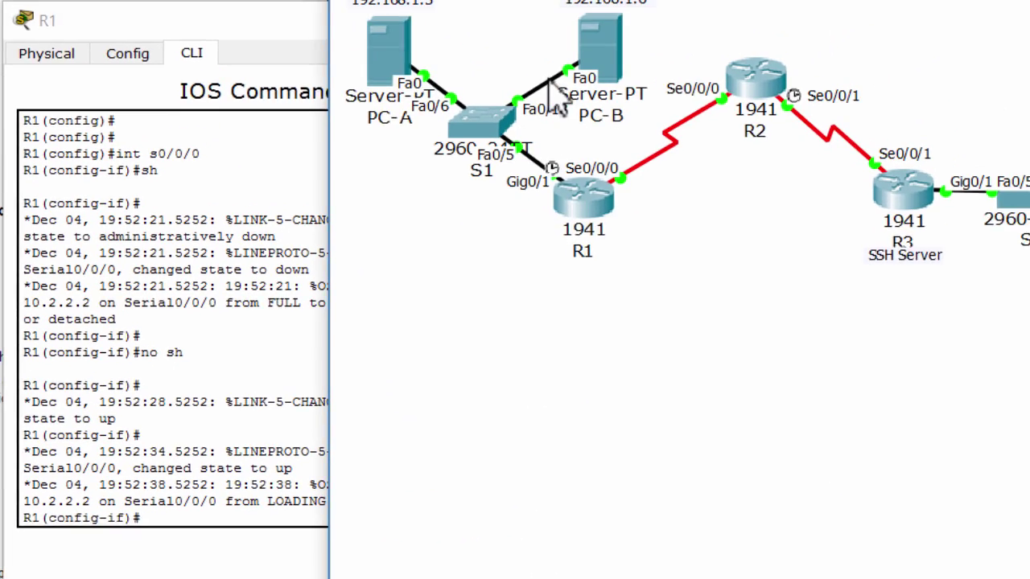
{"action": "left_click", "coordinate": [555, 95]}
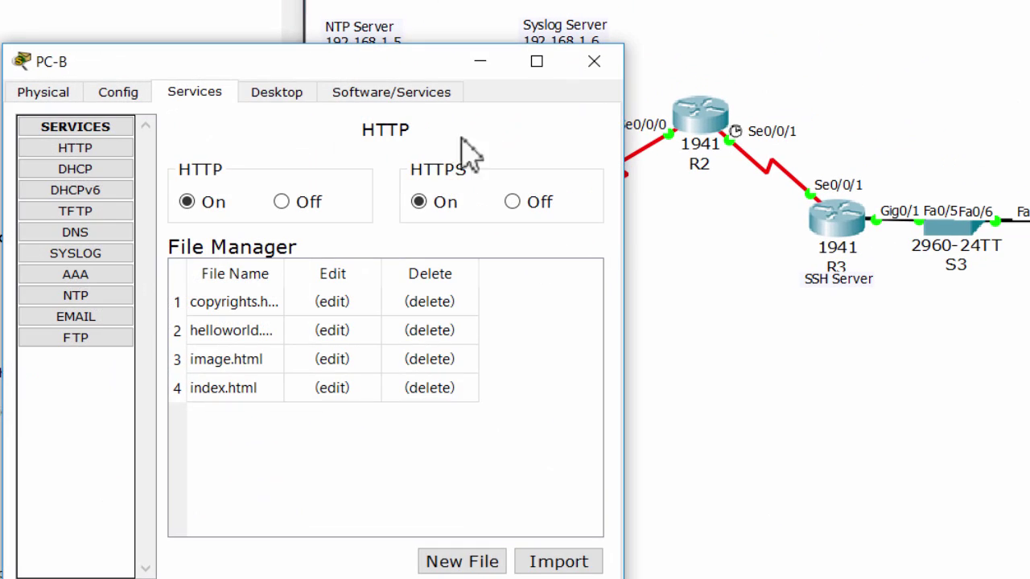
{"action": "left_click", "coordinate": [111, 253]}
{"action": "left_click", "coordinate": [386, 259]}
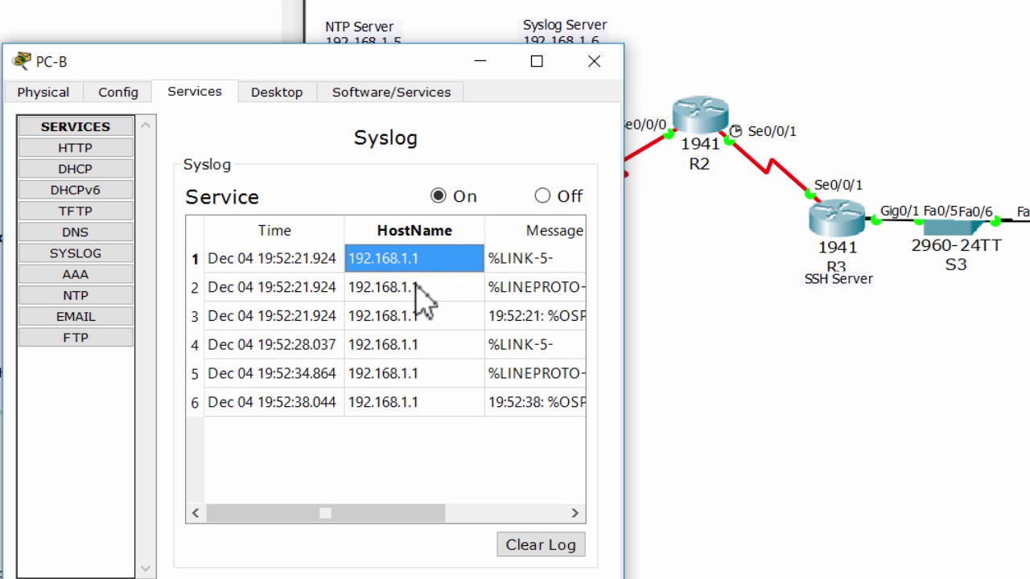
{"action": "left_click", "coordinate": [421, 288]}
{"action": "left_click", "coordinate": [422, 319]}
{"action": "left_click", "coordinate": [433, 348]}
{"action": "left_click", "coordinate": [437, 372]}
{"action": "left_click_drag", "start_coordinate": [239, 264], "coordinate": [271, 414]}
{"action": "left_click_drag", "start_coordinate": [434, 520], "coordinate": [293, 515]}
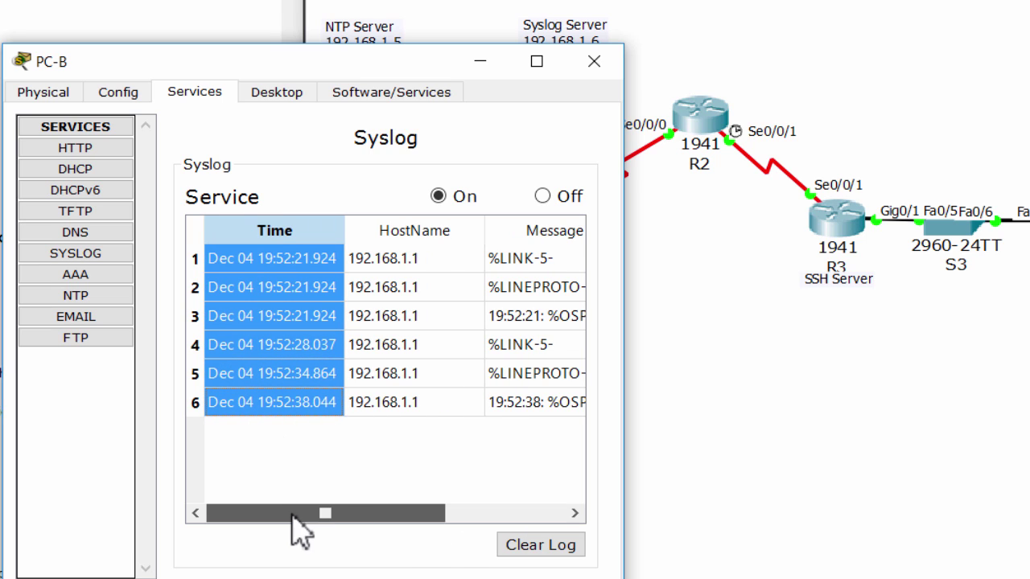
{"action": "left_click", "coordinate": [403, 478]}
Clear the Syslog Server log, close PC-B, and scroll the lab instructions down
{"action": "left_click", "coordinate": [541, 545]}
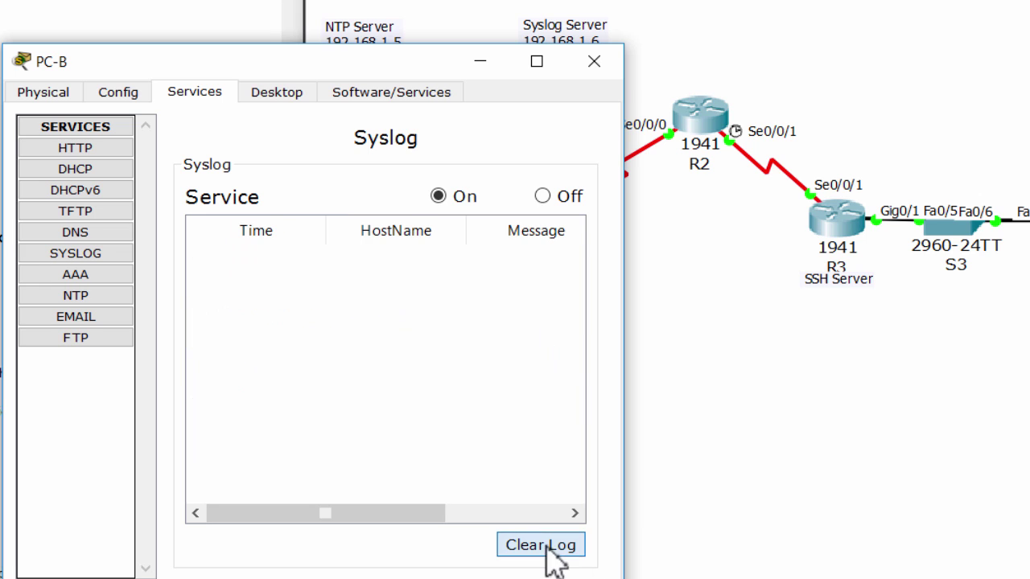
{"action": "left_click", "coordinate": [594, 62]}
{"action": "left_click", "coordinate": [204, 304]}
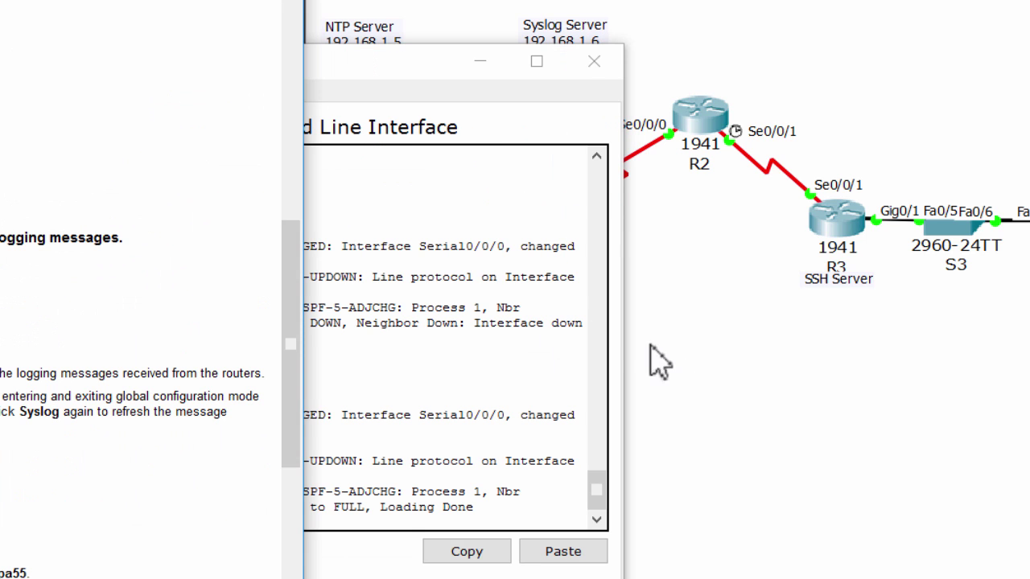
{"action": "left_click", "coordinate": [681, 367]}
{"action": "scroll", "coordinate": [153, 330], "scroll_direction": "down", "scroll_amount": 6}
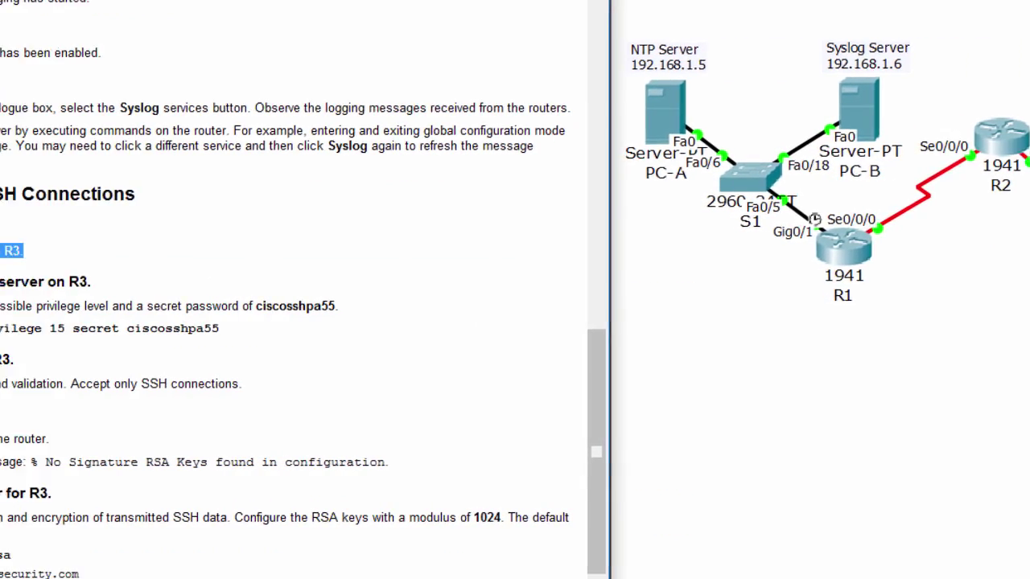
Review the Part 4 SSH configuration steps for R3 in the instructions
{"action": "left_click_drag", "start_coordinate": [76, 194], "coordinate": [538, 333]}
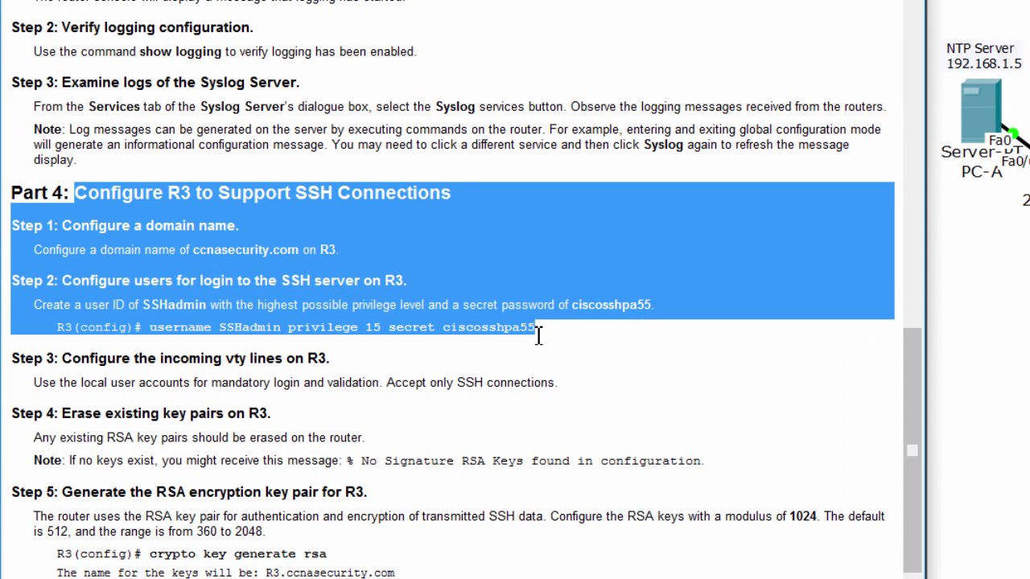
{"action": "left_click", "coordinate": [705, 359]}
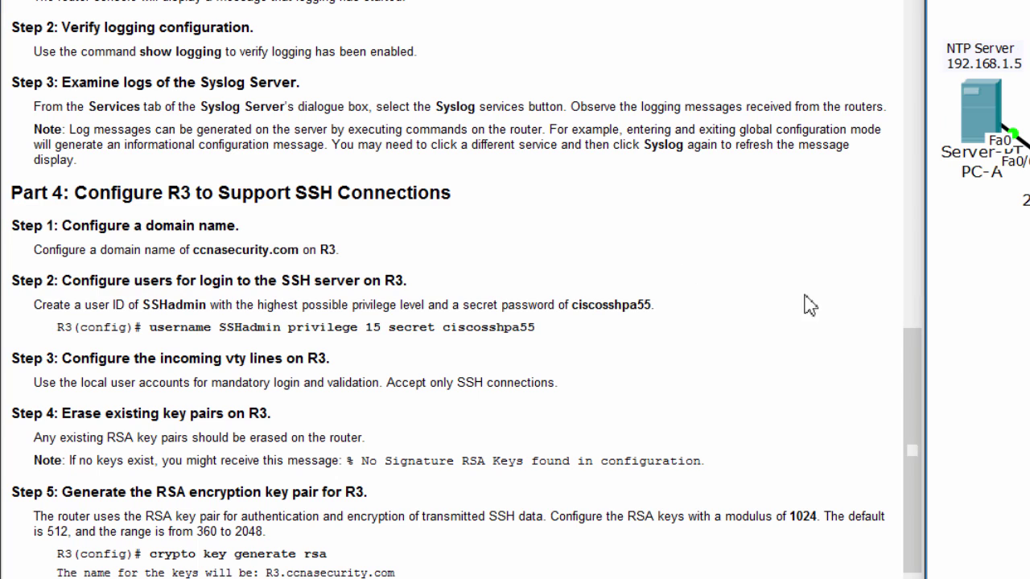
{"action": "double_click", "coordinate": [175, 193]}
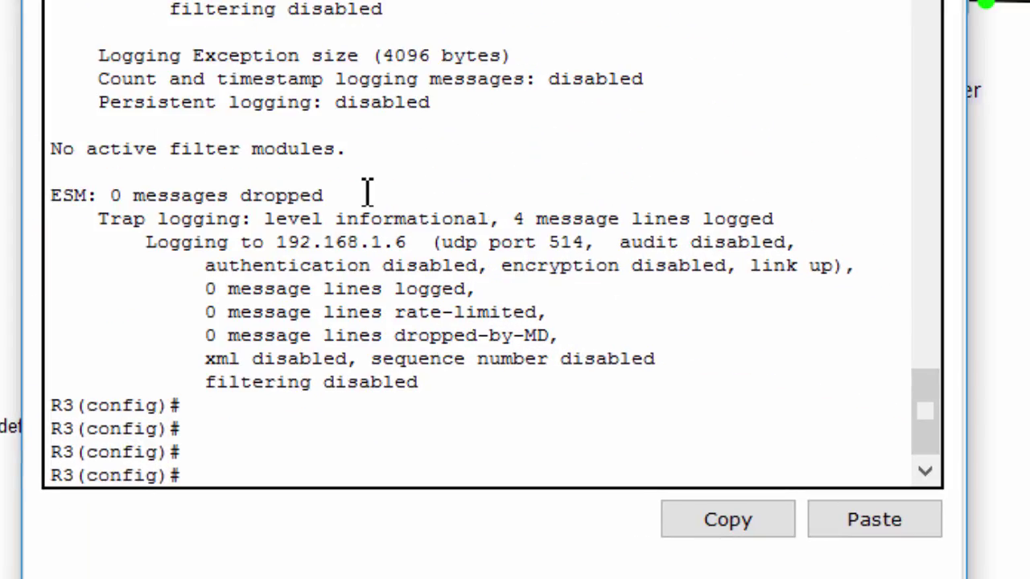
Set R3's IP domain name to ccnasecurity.com
{"action": "type", "text": "ip domain-na"}
{"action": "key", "text": "Tab"}
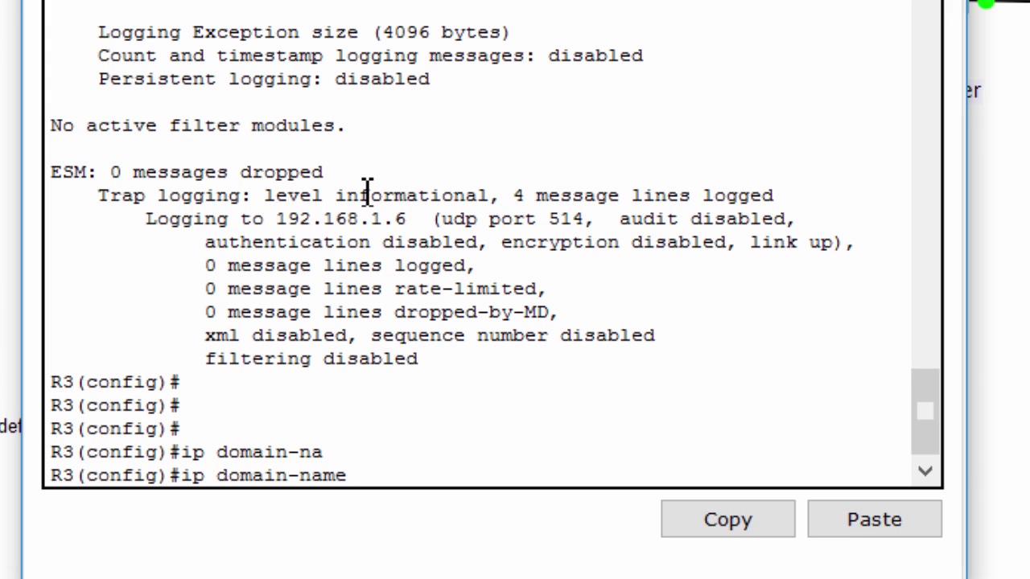
{"action": "type", "text": "ccnasec"}
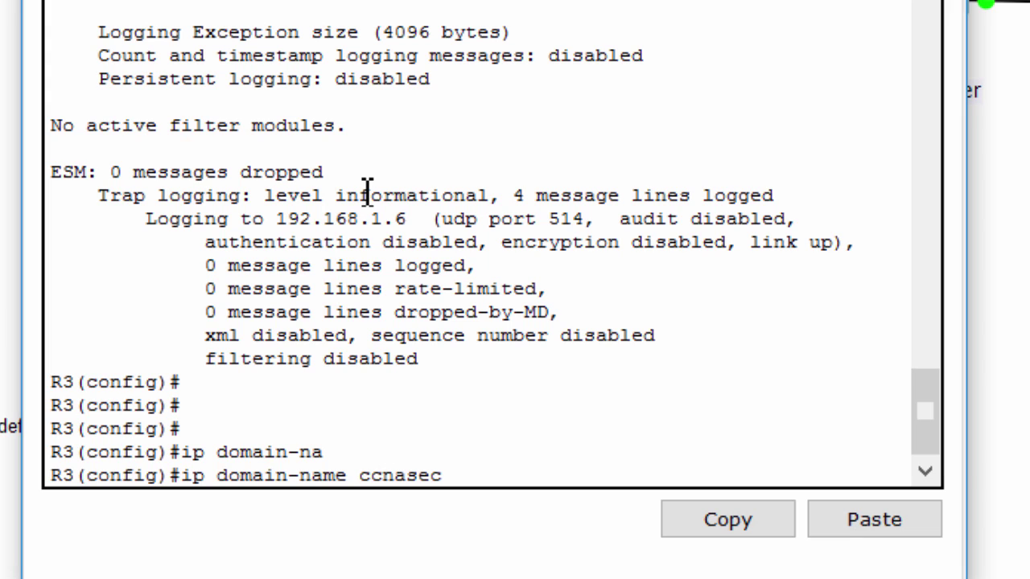
{"action": "type", "text": "urity.com"}
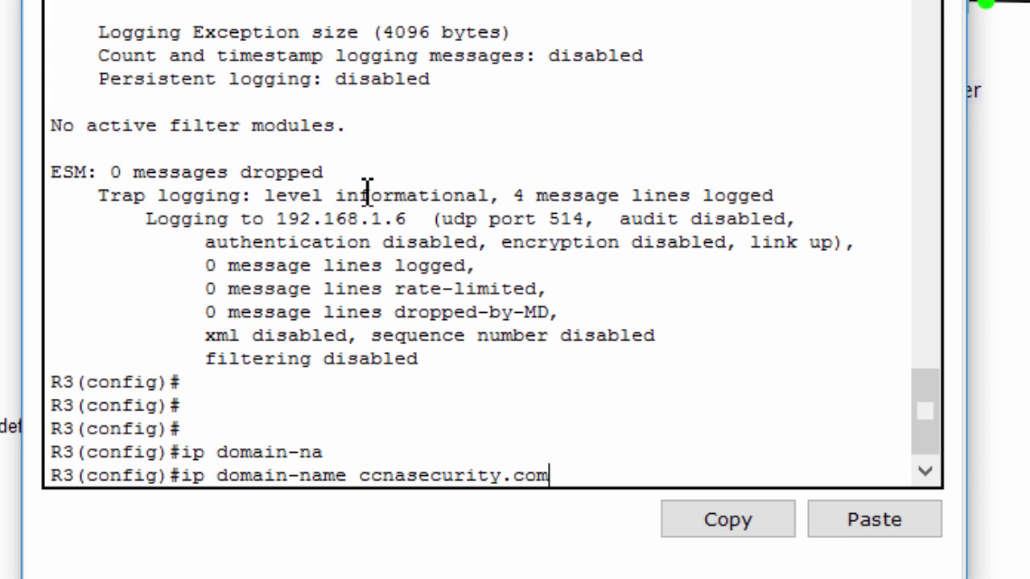
{"action": "key", "text": "Return"}
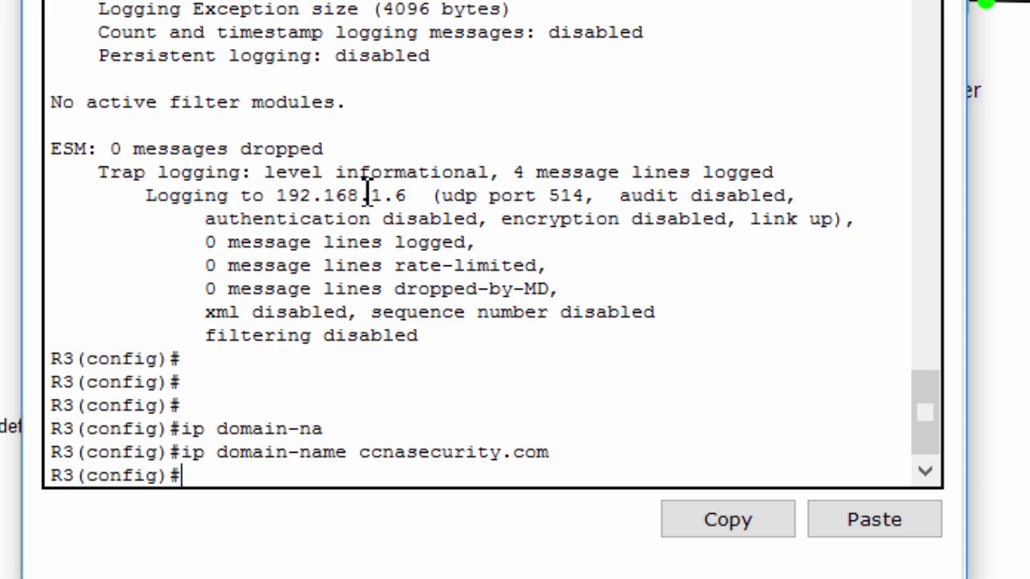
{"action": "key", "text": "Return"}
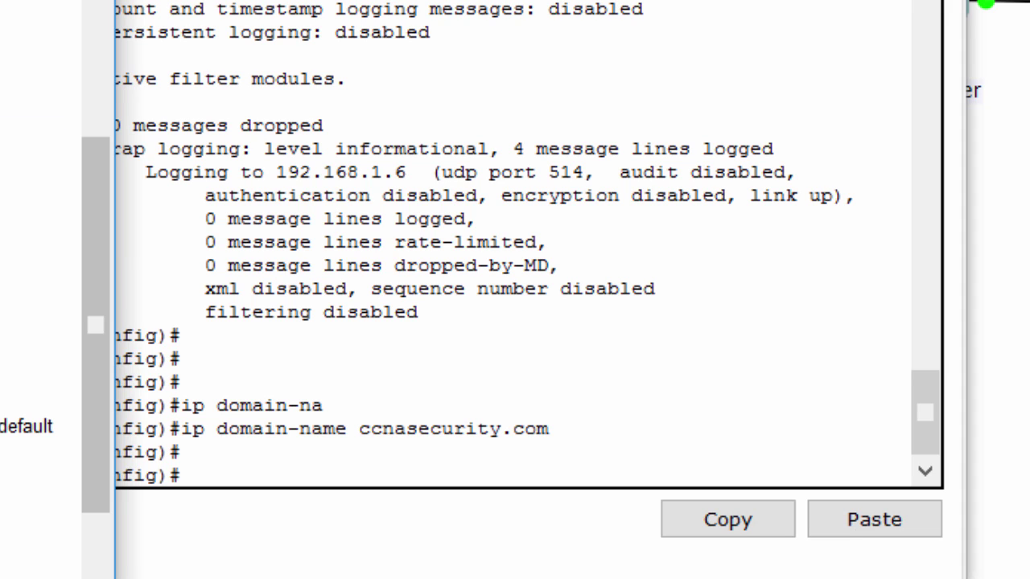
Create local user SSHadmin with privilege 15 and a secret password
{"action": "left_click", "coordinate": [240, 261]}
{"action": "type", "text": "user"}
{"action": "key", "text": "Tab"}
{"action": "type", "text": "SSH"}
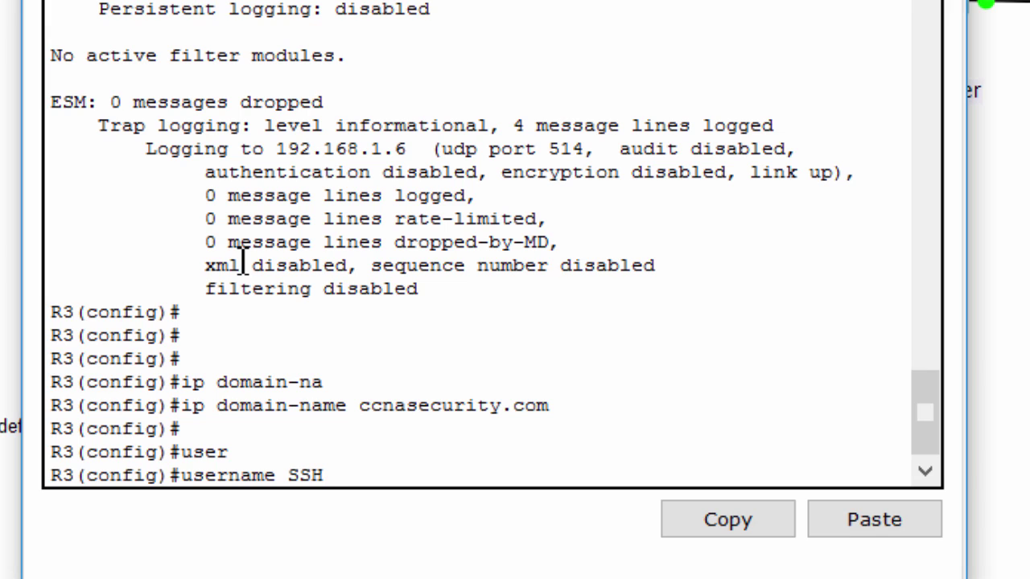
{"action": "type", "text": "admin pr"}
{"action": "key", "text": "Tab"}
{"action": "type", "text": "15 "}
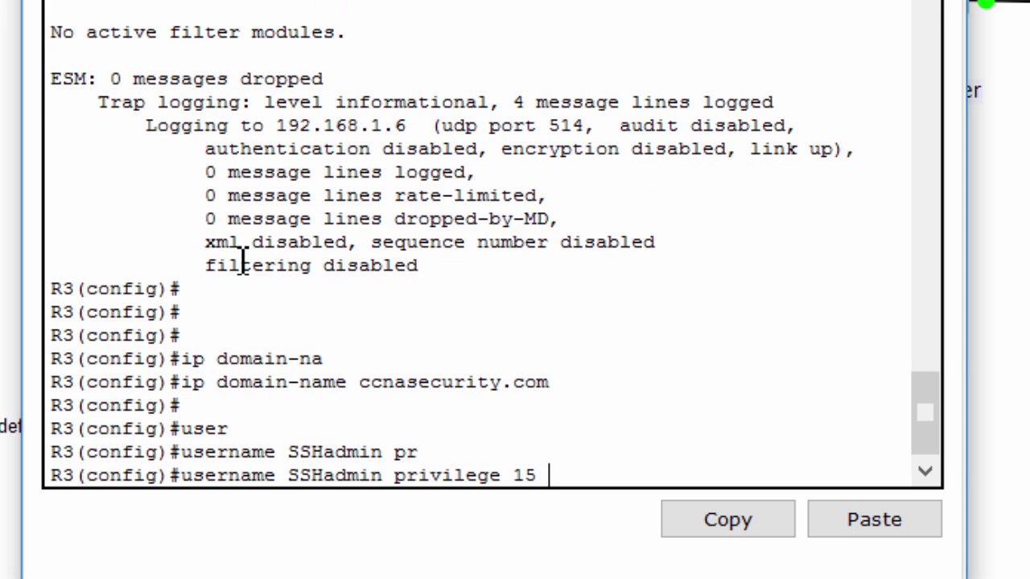
{"action": "type", "text": "se"}
{"action": "key", "text": "Tab"}
{"action": "type", "text": "ciscosshpa55"}
{"action": "key", "text": "Return"}
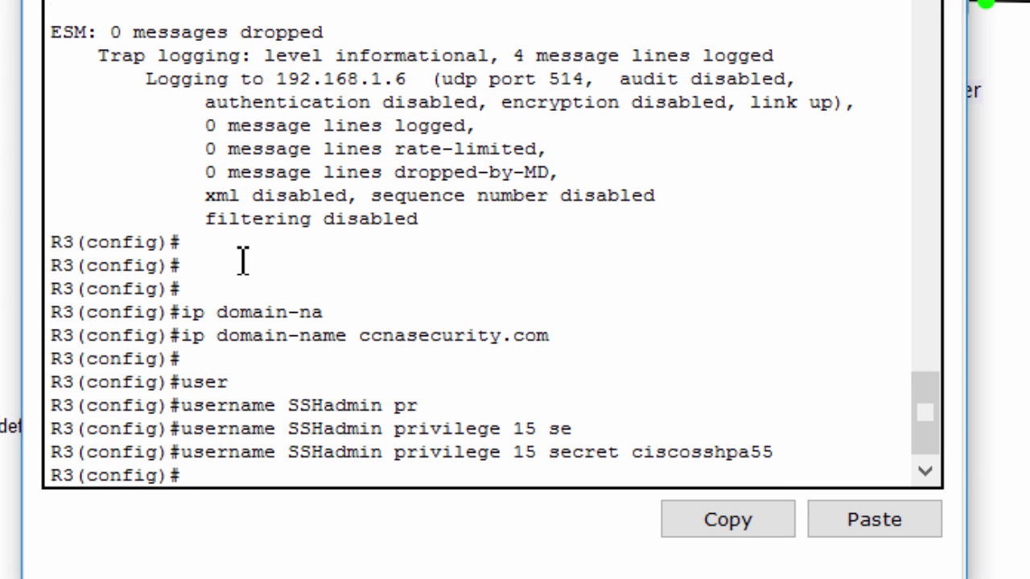
{"action": "left_click", "coordinate": [96, 322]}
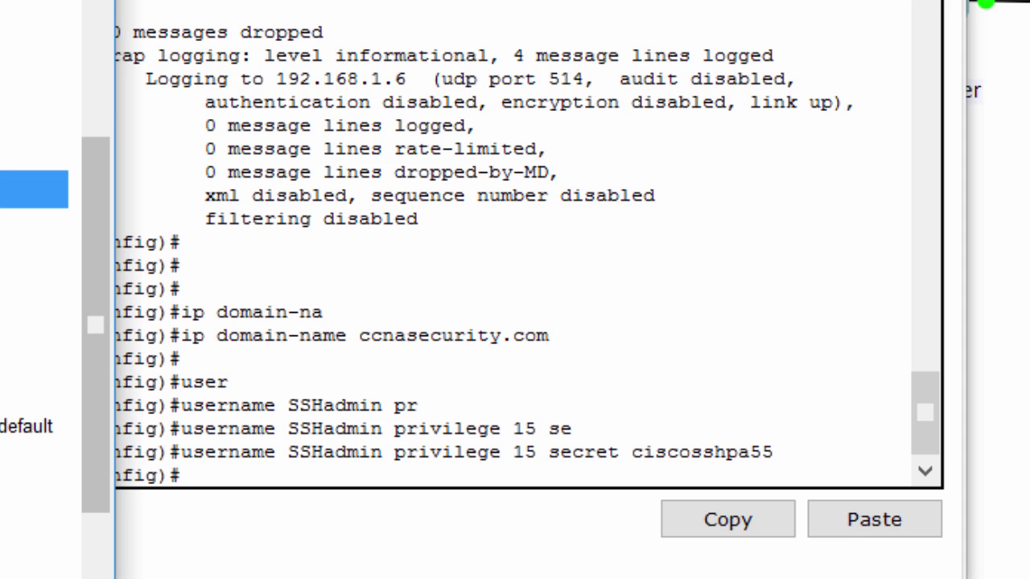
Under 'line vty 0 4', enable 'login local'
{"action": "left_click", "coordinate": [328, 430]}
{"action": "type", "text": "line vty 0 4"}
{"action": "key", "text": "Return"}
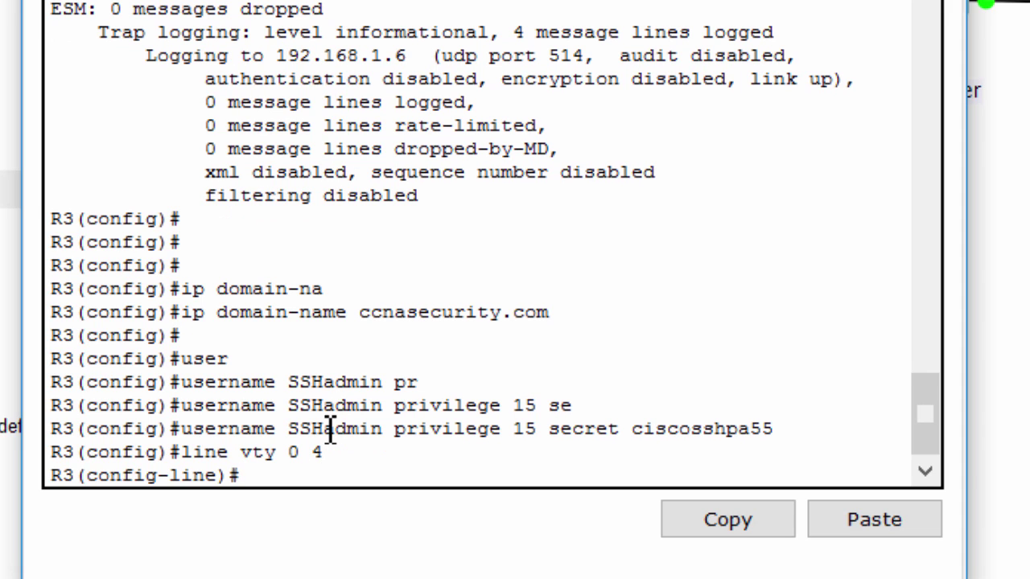
{"action": "type", "text": "login lo"}
{"action": "key", "text": "Tab"}
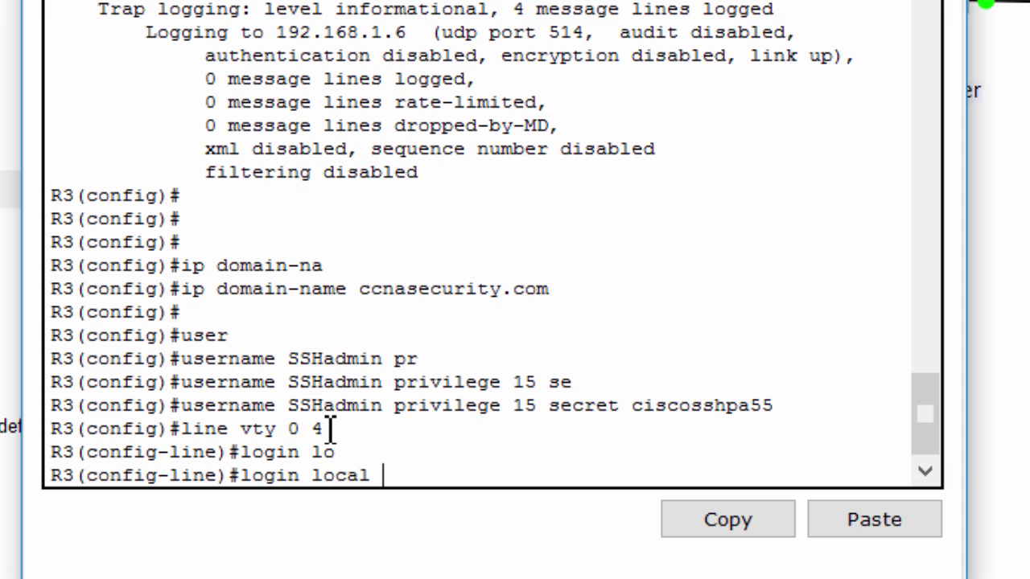
{"action": "key", "text": "Return"}
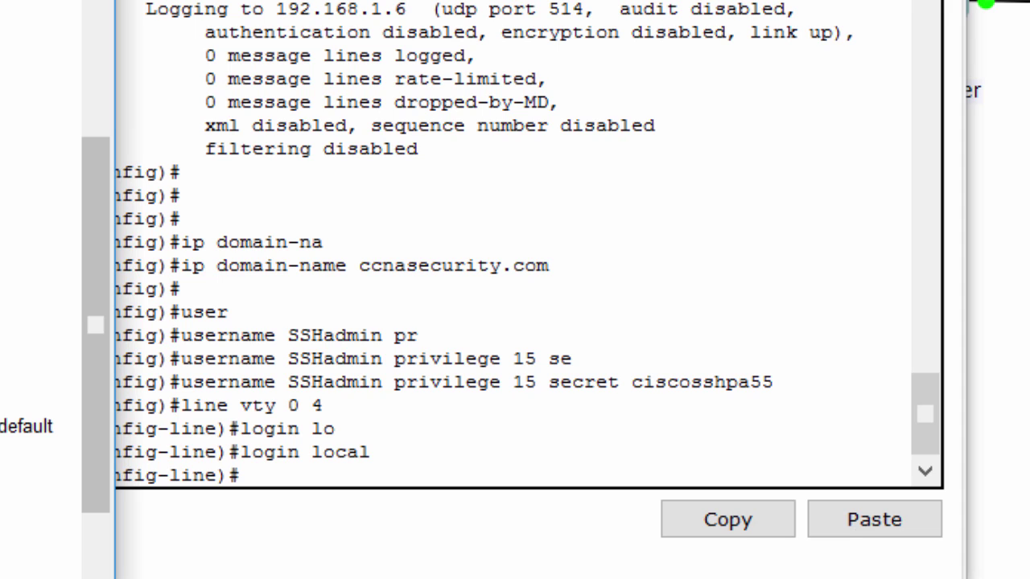
{"action": "left_click_drag", "start_coordinate": [384, 452], "coordinate": [279, 469]}
{"action": "left_click", "coordinate": [293, 475]}
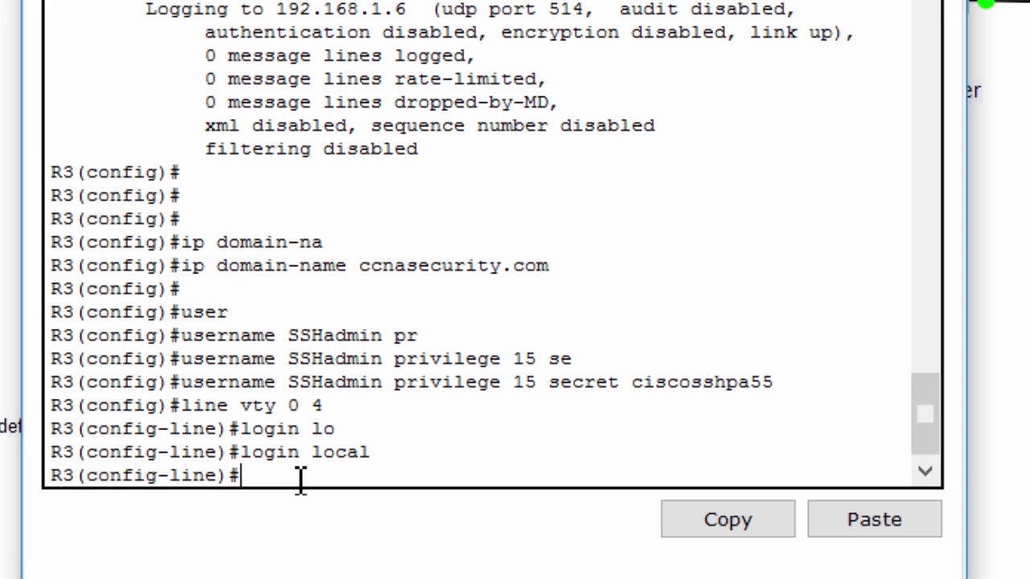
Restrict the vty lines to SSH with 'transport input ssh'
{"action": "type", "text": "trans"}
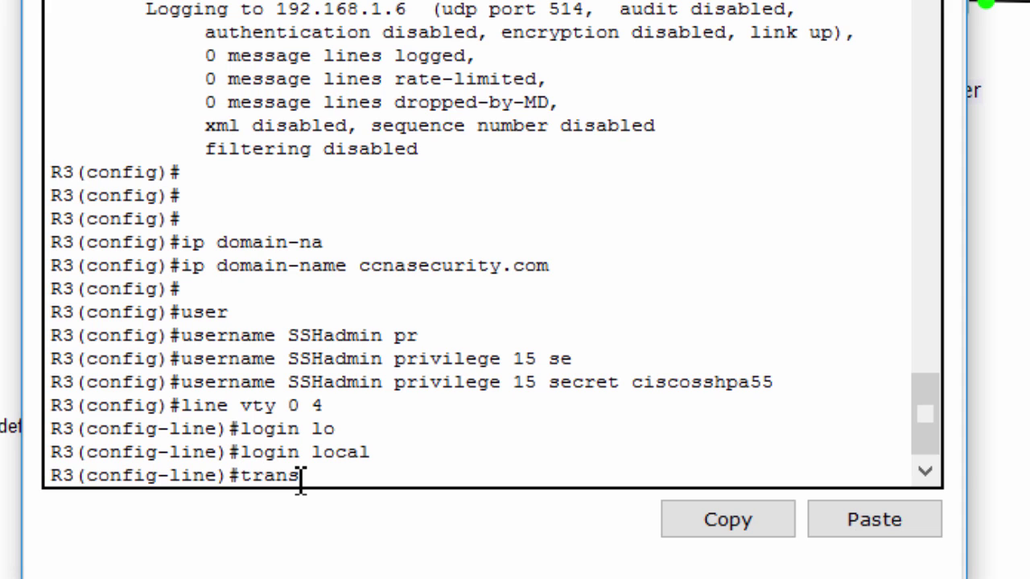
{"action": "key", "text": "Tab"}
{"action": "type", "text": "in"}
{"action": "key", "text": "Tab"}
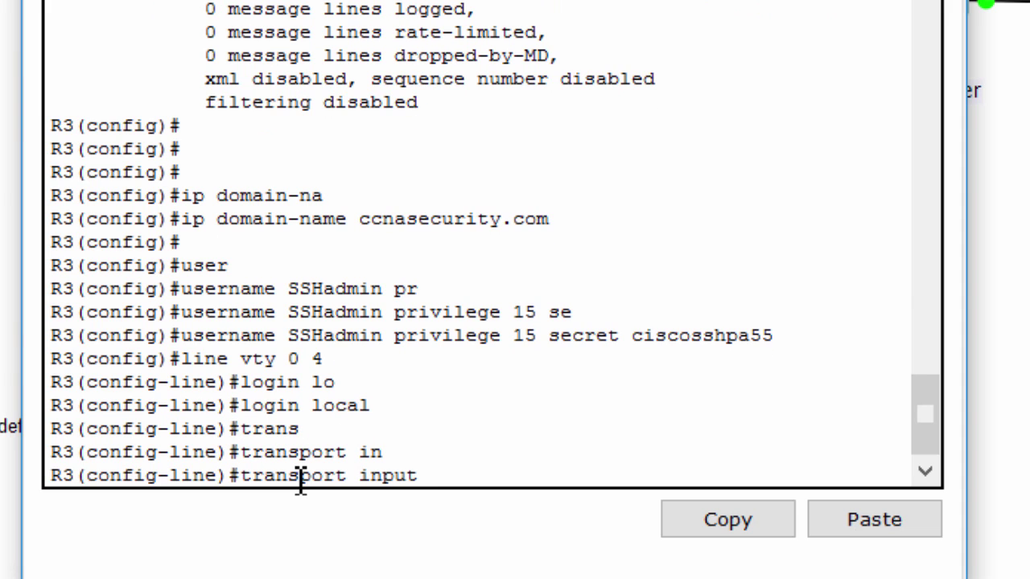
{"action": "type", "text": "ss"}
{"action": "key", "text": "Tab"}
{"action": "key", "text": "Return"}
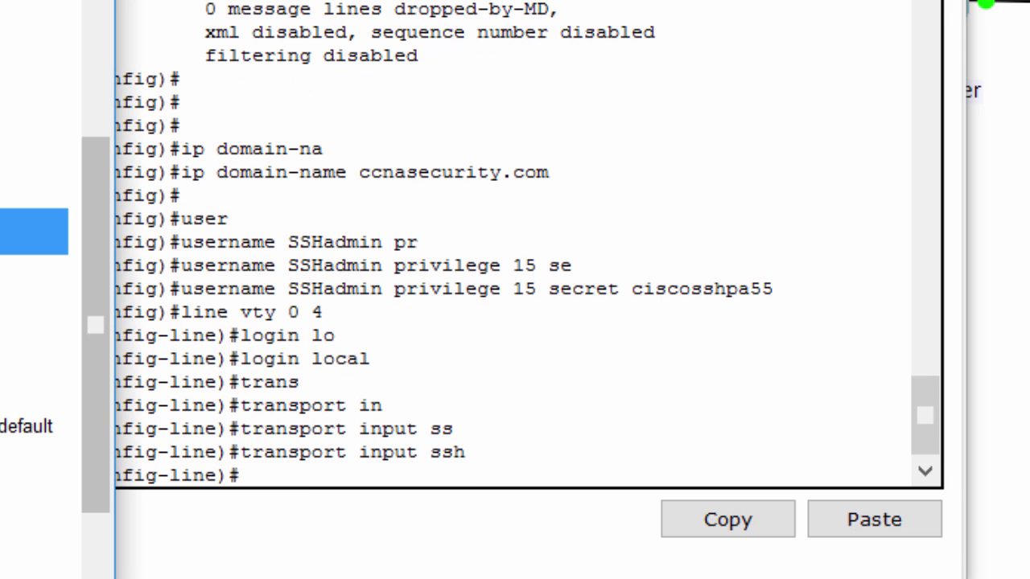
{"action": "left_click", "coordinate": [299, 452]}
{"action": "left_click_drag", "start_coordinate": [259, 452], "coordinate": [471, 476]}
{"action": "left_click", "coordinate": [464, 415]}
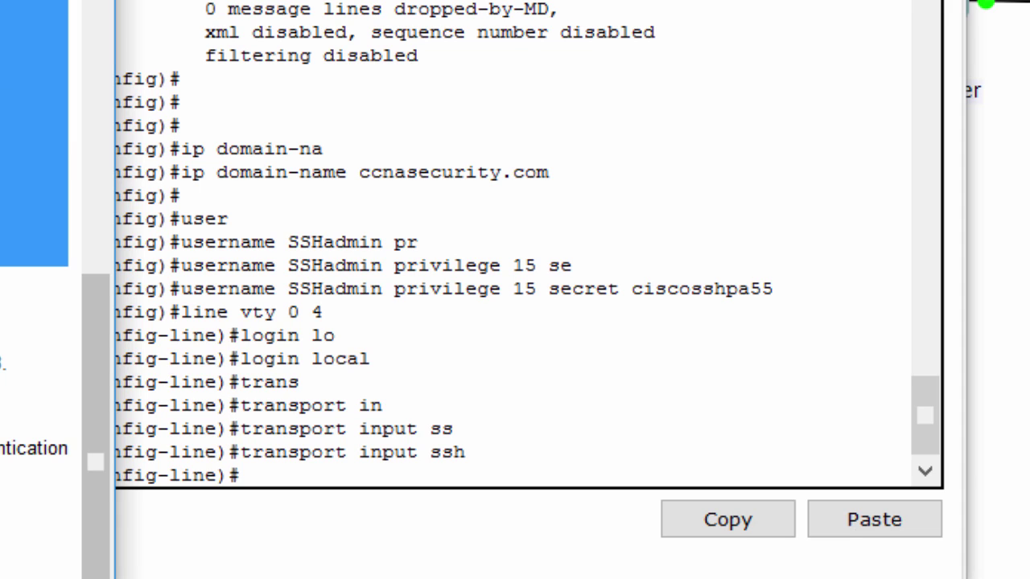
{"action": "left_click", "coordinate": [578, 429]}
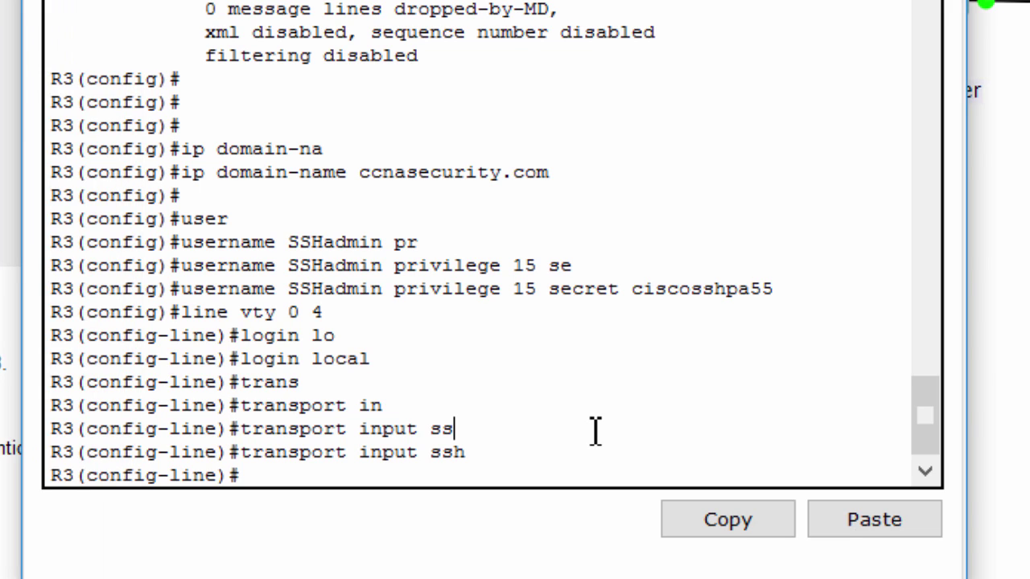
Exit vty line configuration back to global configuration
{"action": "key", "text": "Return"}
{"action": "key", "text": "Return"}
{"action": "type", "text": "exi"}
{"action": "key", "text": "Return"}
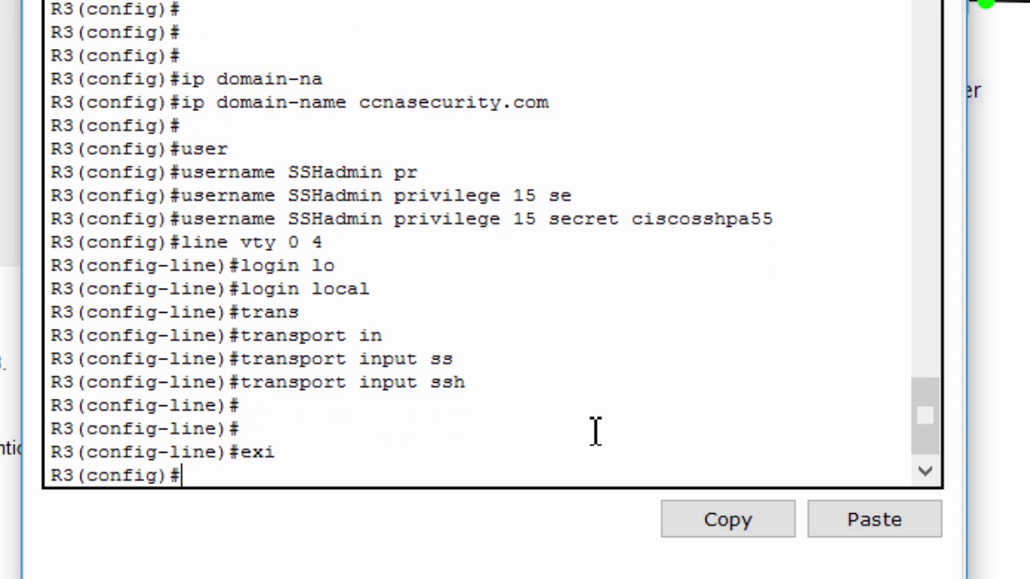
Generate 1024-bit RSA keys named R3.ccnasecurity.com with 'crypto key generate rsa'
{"action": "type", "text": "cry"}
{"action": "key", "text": "Tab"}
{"action": "type", "text": "ke"}
{"action": "key", "text": "Tab"}
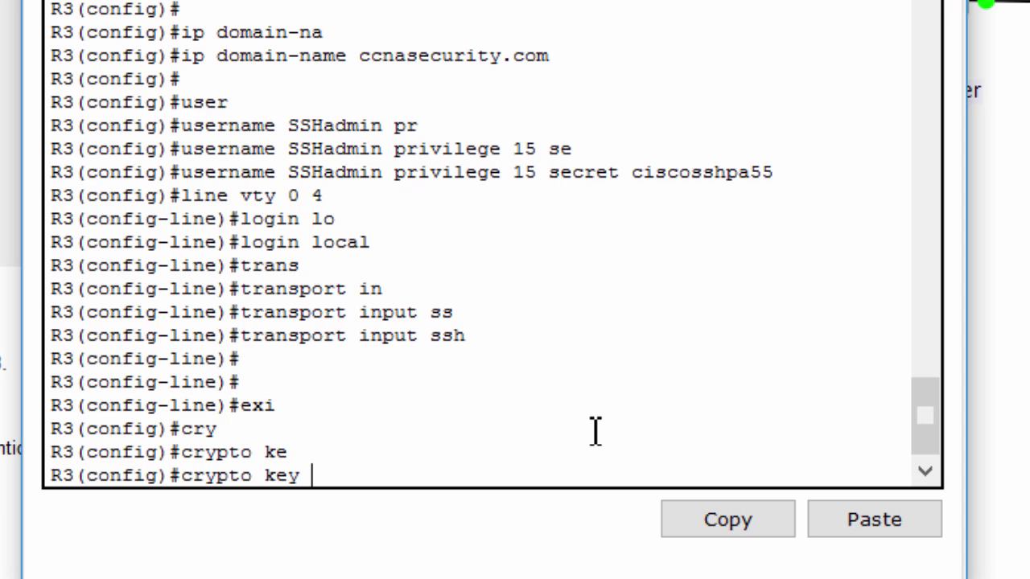
{"action": "type", "text": "ge"}
{"action": "key", "text": "Tab"}
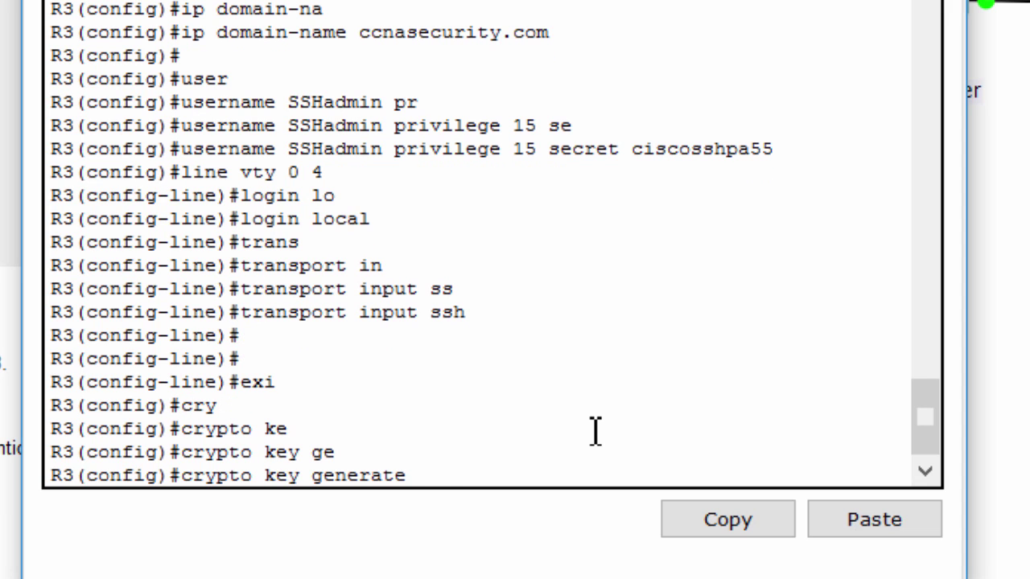
{"action": "type", "text": "r"}
{"action": "key", "text": "Tab"}
{"action": "key", "text": "Return"}
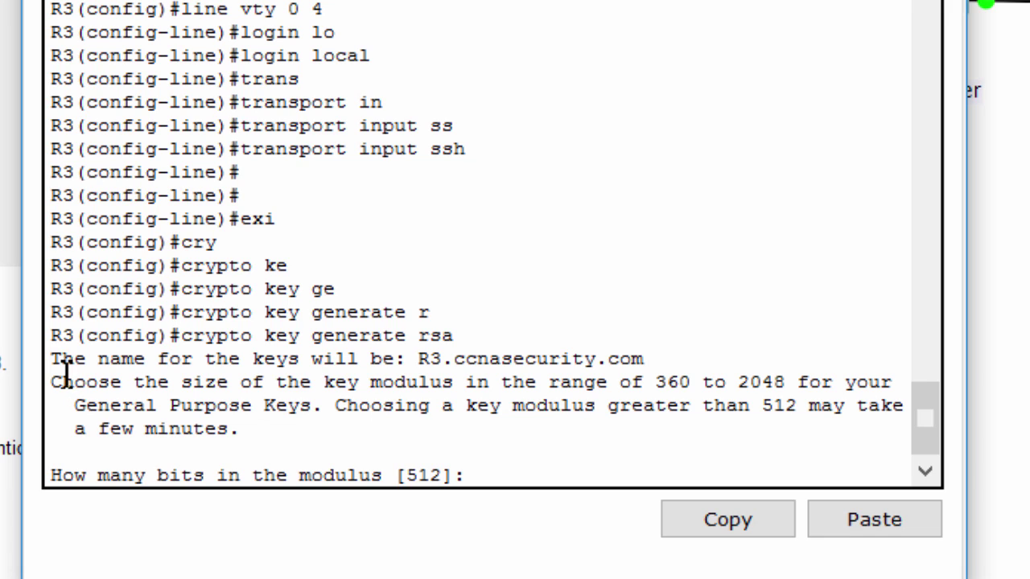
{"action": "left_click_drag", "start_coordinate": [64, 359], "coordinate": [671, 354]}
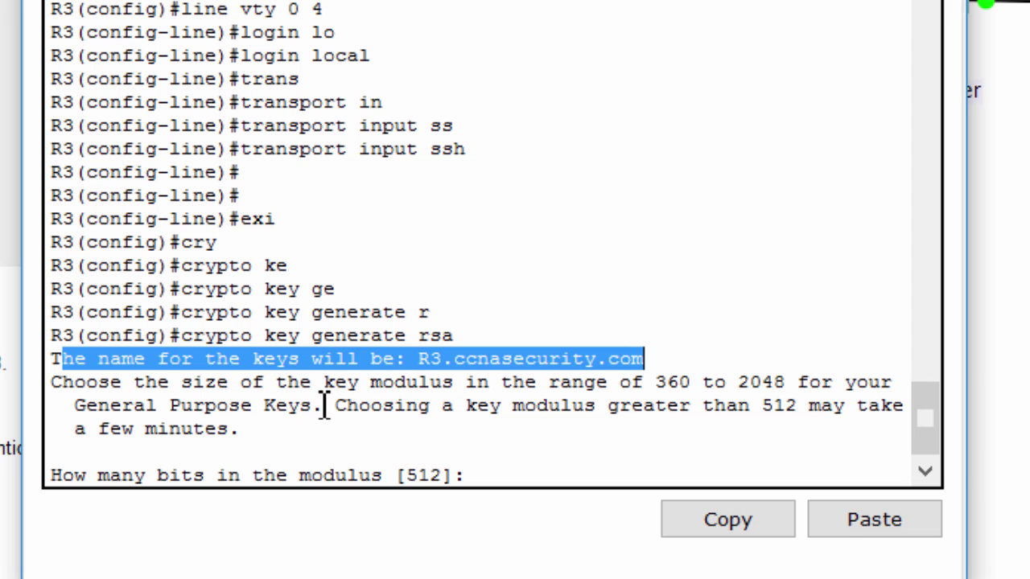
{"action": "left_click", "coordinate": [384, 407]}
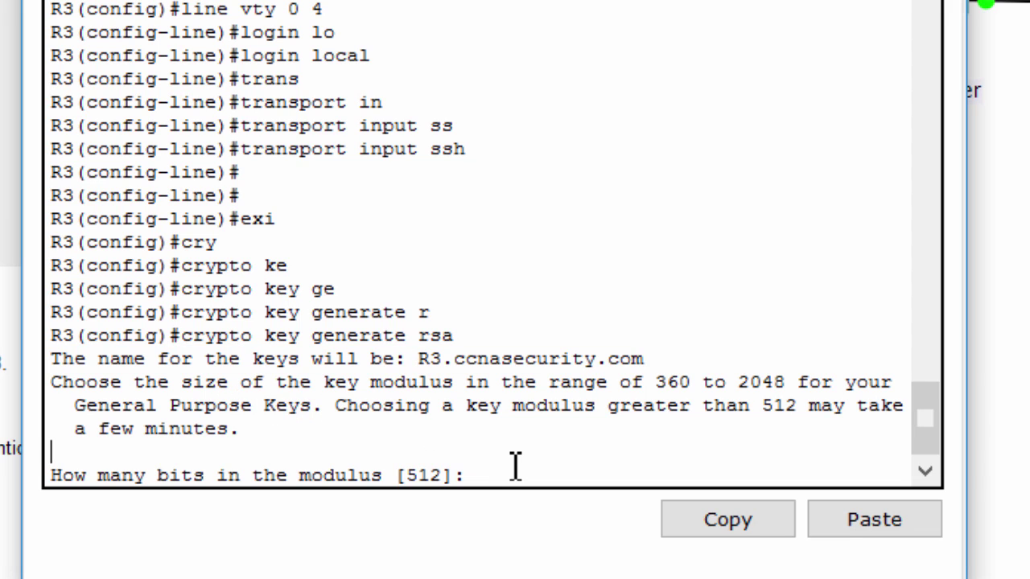
{"action": "type", "text": "1024"}
{"action": "key", "text": "Return"}
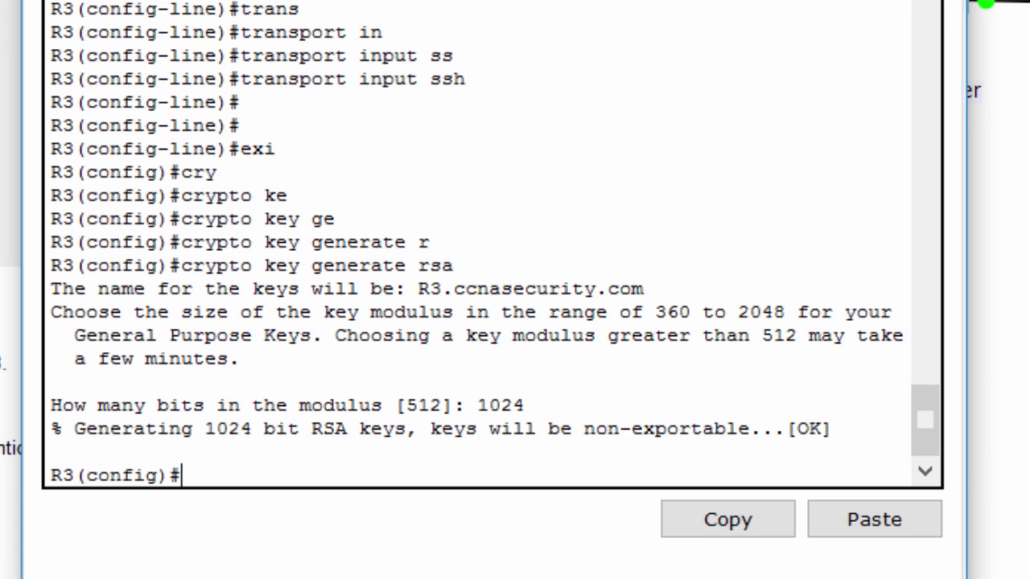
Run 'do show ip ssh' and check the 120-second timeout and 3 retries
{"action": "left_click", "coordinate": [287, 368]}
{"action": "type", "text": "do sh"}
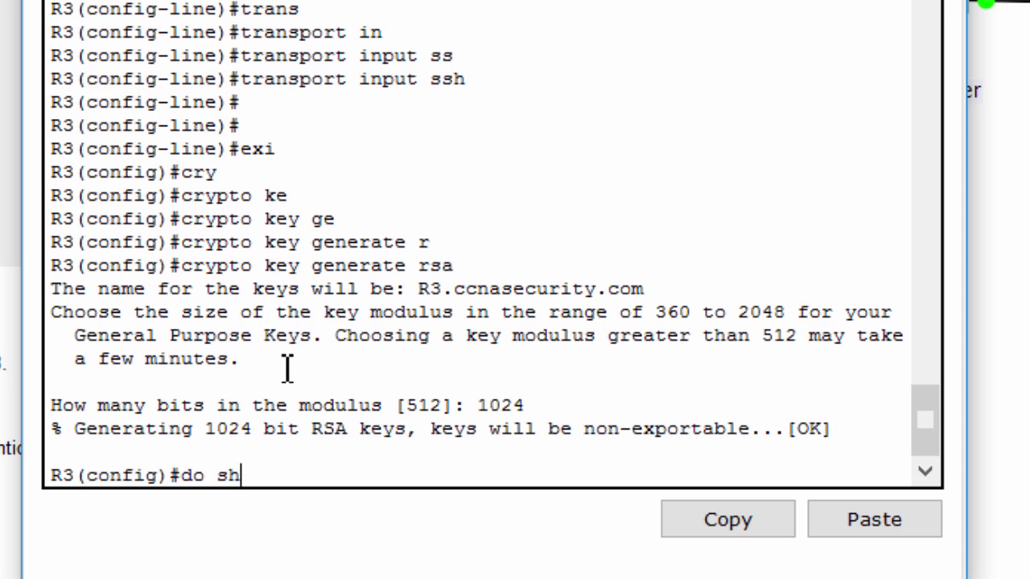
{"action": "type", "text": "ow ip ssh"}
{"action": "key", "text": "Return"}
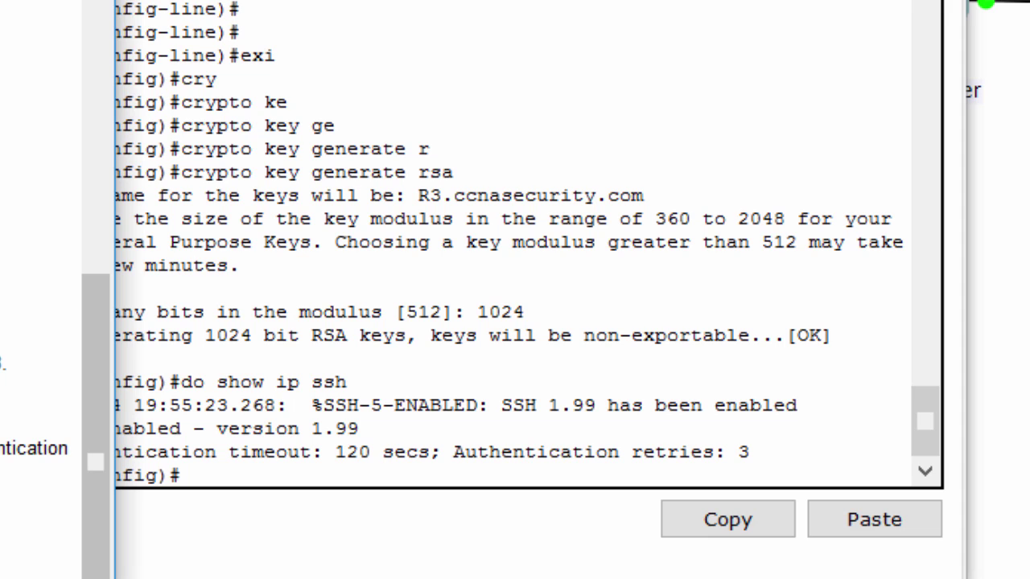
{"action": "left_click_drag", "start_coordinate": [23, 368], "coordinate": [2, 363]}
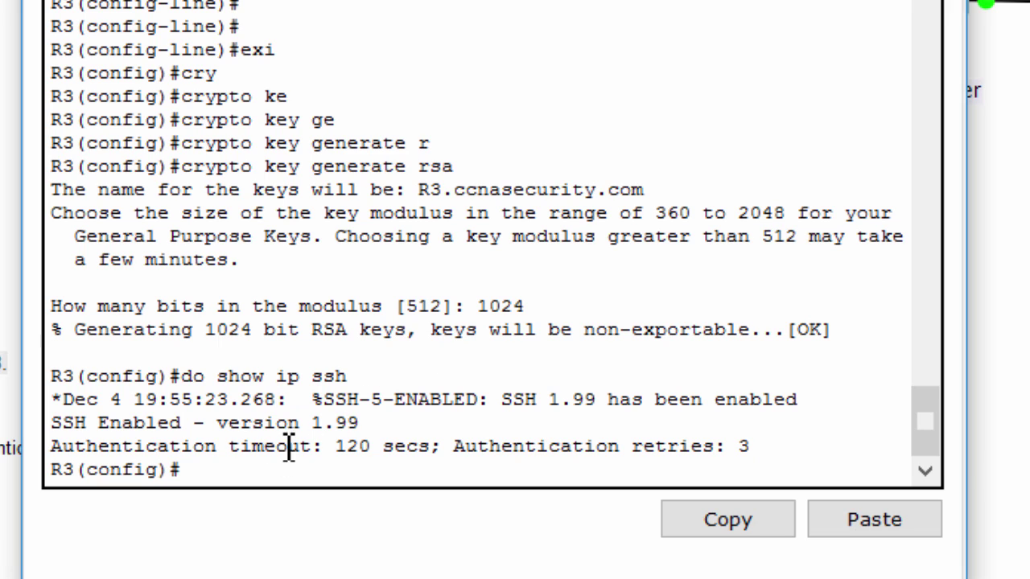
{"action": "left_click_drag", "start_coordinate": [340, 446], "coordinate": [441, 448]}
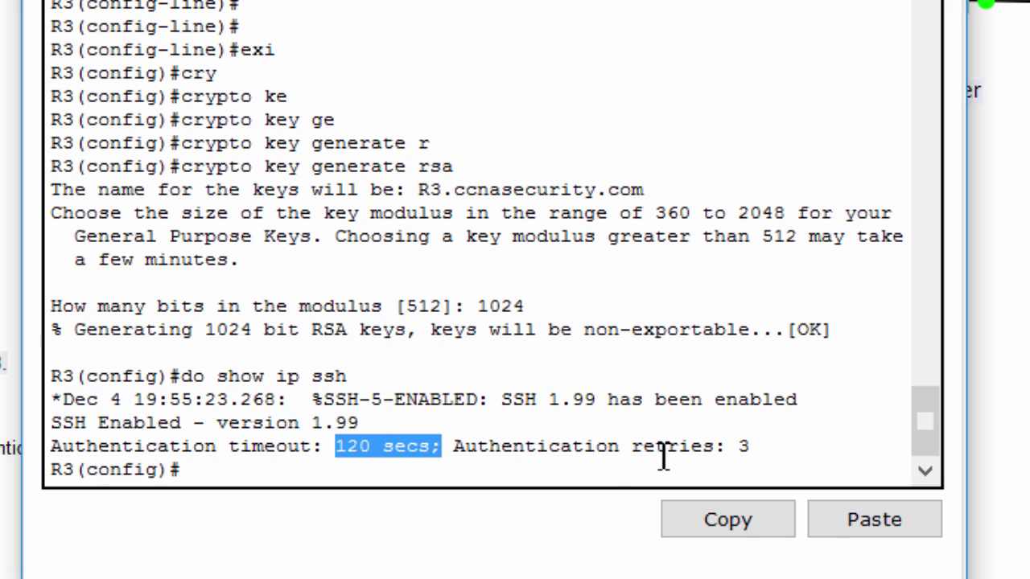
{"action": "left_click_drag", "start_coordinate": [691, 447], "coordinate": [782, 449]}
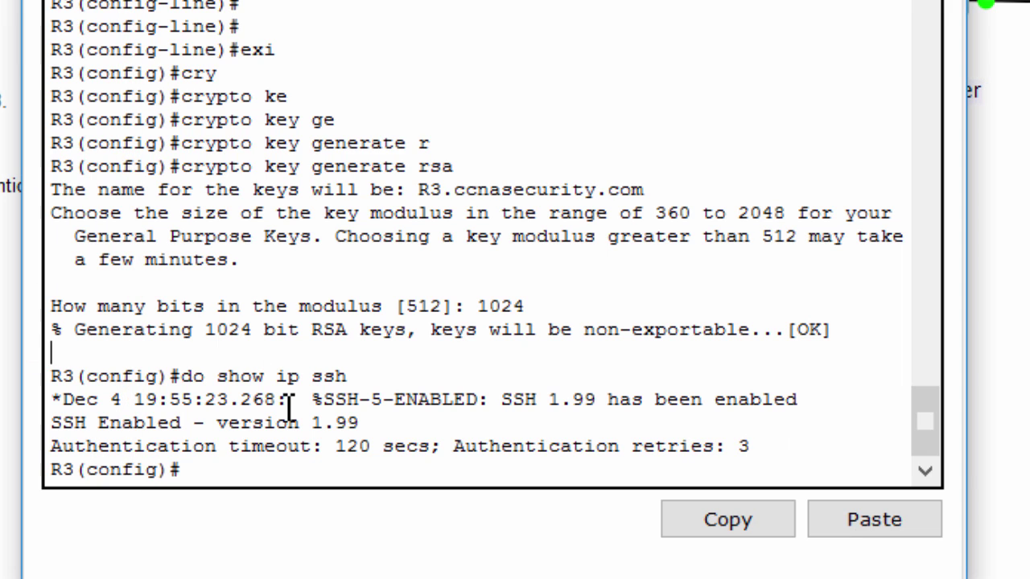
{"action": "key", "text": "Return"}
{"action": "key", "text": "Return"}
List R3's ip ssh options and set SSH to version 2
{"action": "type", "text": "ip "}
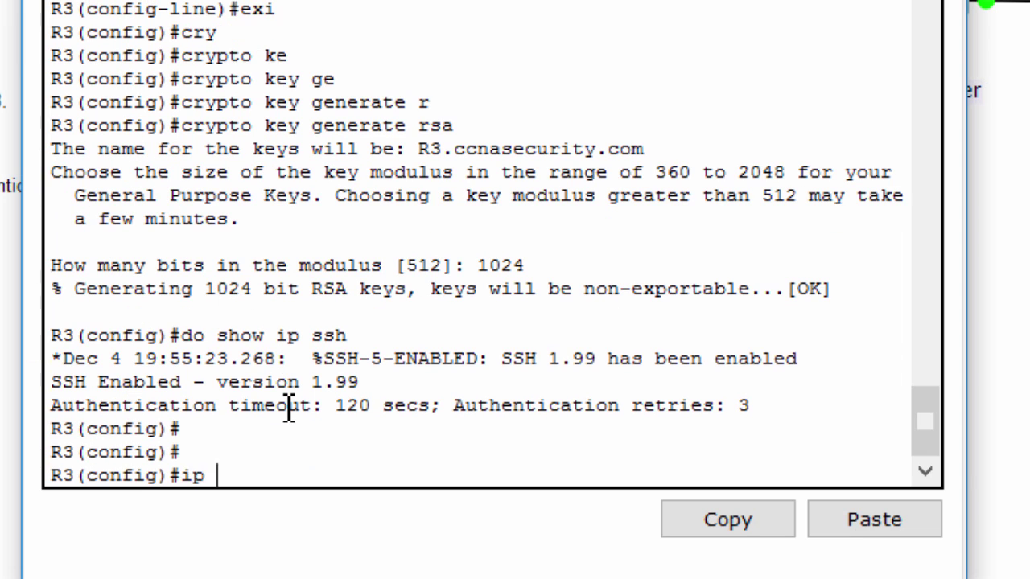
{"action": "type", "text": "ssh ?"}
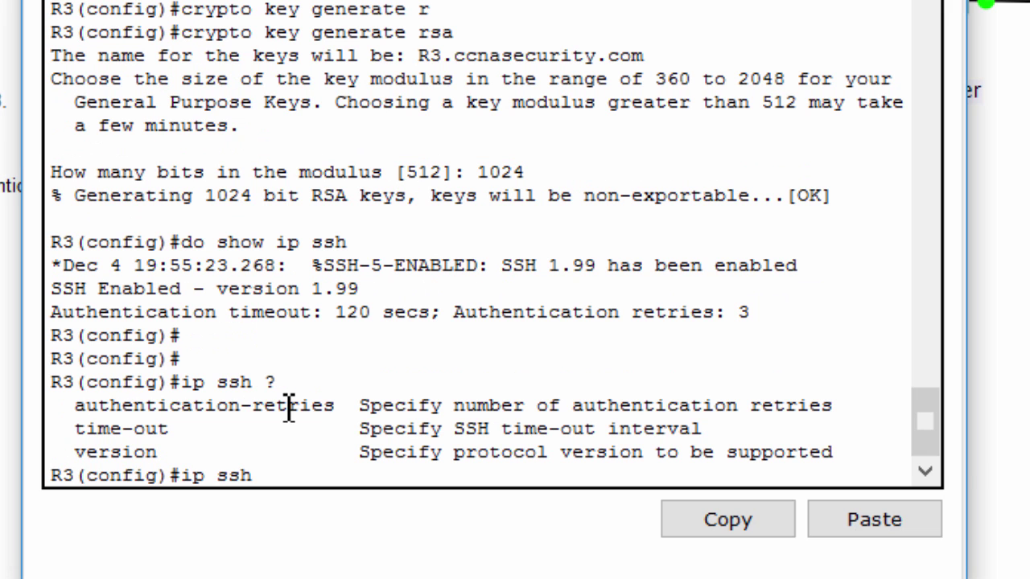
{"action": "left_click_drag", "start_coordinate": [68, 404], "coordinate": [242, 454]}
{"action": "type", "text": "ver"}
{"action": "key", "text": "Tab"}
{"action": "type", "text": "2"}
{"action": "key", "text": "Return"}
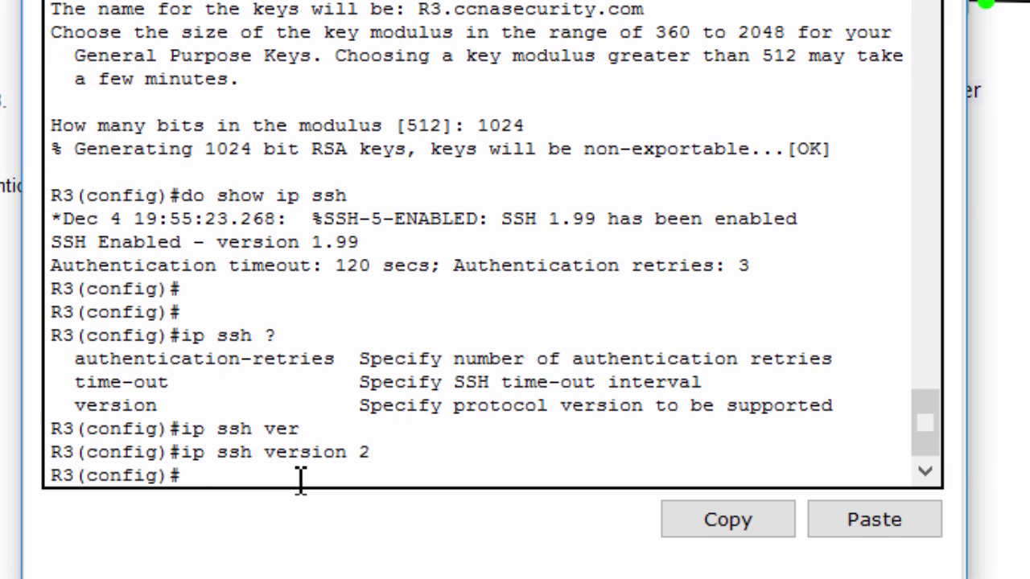
Set R3's SSH timeout to 90 seconds and authentication retries to 2
{"action": "type", "text": "ip ssh tim"}
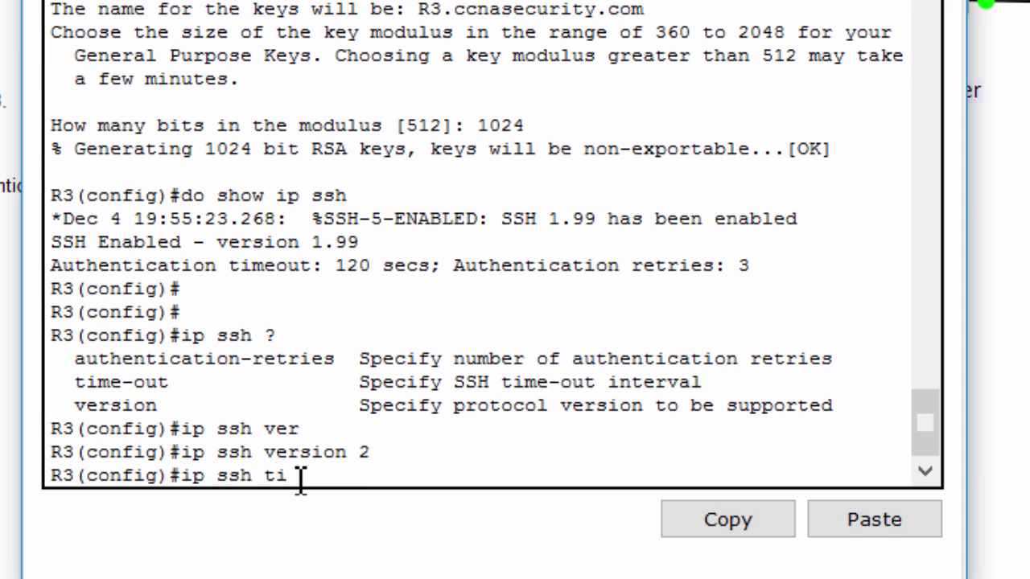
{"action": "key", "text": "Tab"}
{"action": "type", "text": "90"}
{"action": "key", "text": "Return"}
{"action": "type", "text": "ip ssh au"}
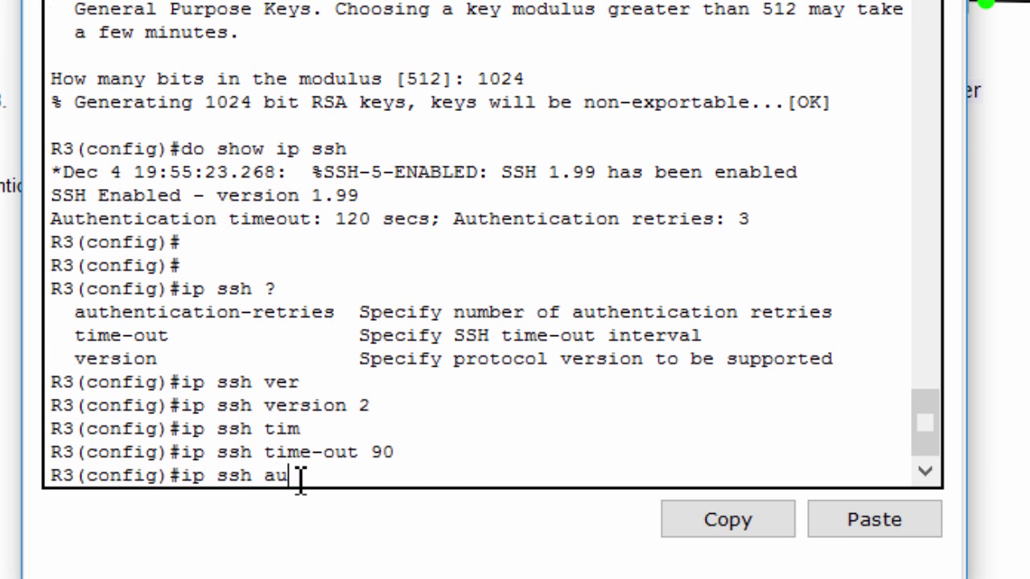
{"action": "key", "text": "Tab"}
{"action": "type", "text": "2"}
{"action": "key", "text": "Return"}
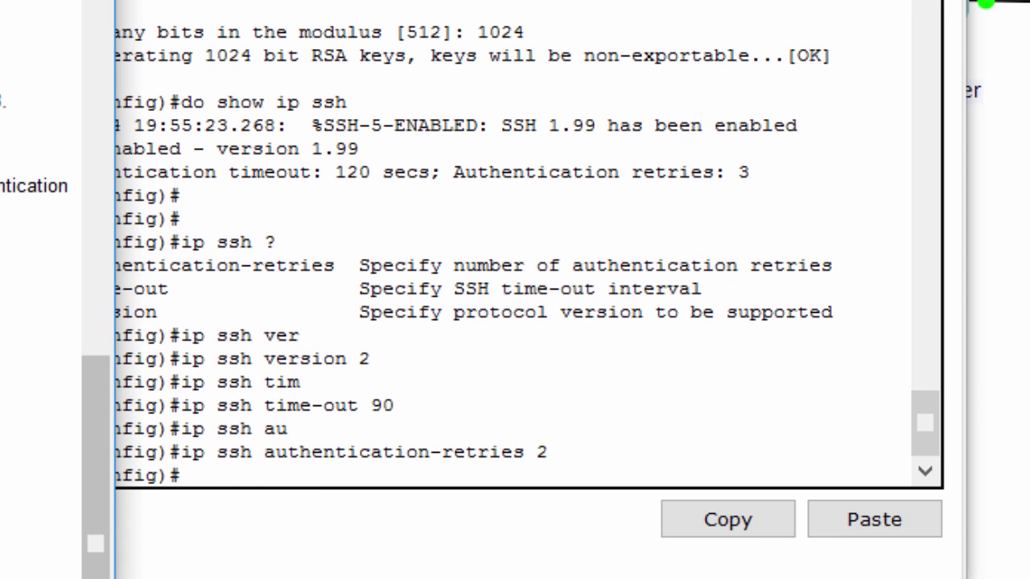
Verify with 'do sh ip ssh' that R3 reports SSH 2.0, 90 s timeout and 2 retries
{"action": "left_click", "coordinate": [408, 405]}
{"action": "type", "text": "do sh ip ss"}
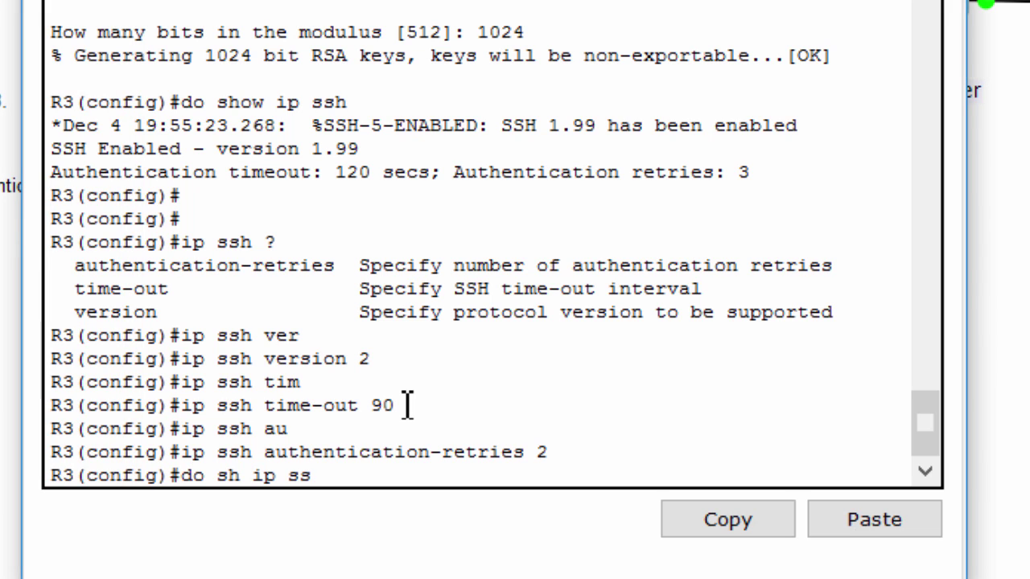
{"action": "type", "text": "h"}
{"action": "key", "text": "Return"}
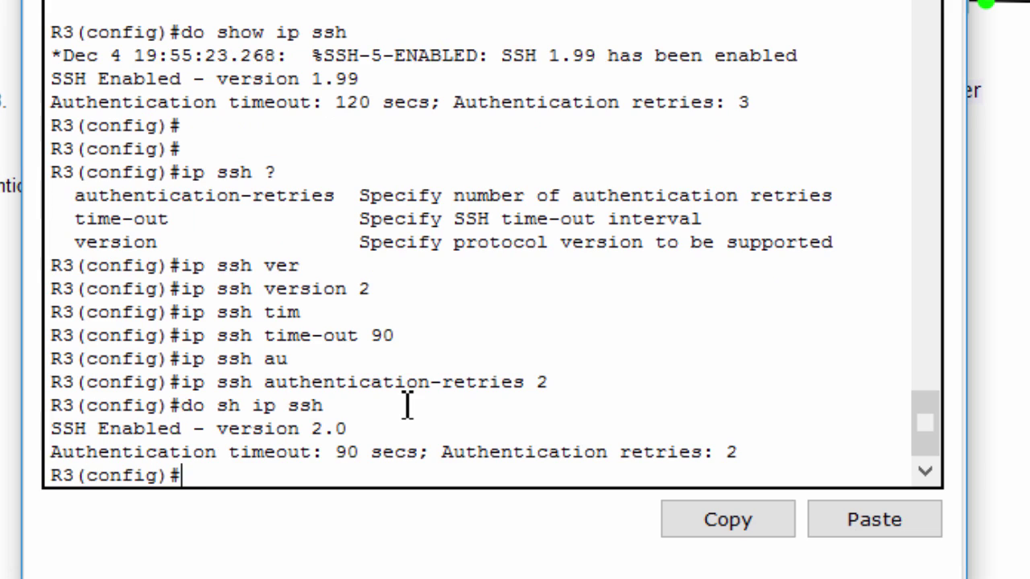
{"action": "left_click_drag", "start_coordinate": [304, 432], "coordinate": [340, 429]}
{"action": "double_click", "coordinate": [347, 452]}
{"action": "left_click_drag", "start_coordinate": [667, 452], "coordinate": [785, 446]}
{"action": "left_click", "coordinate": [785, 446]}
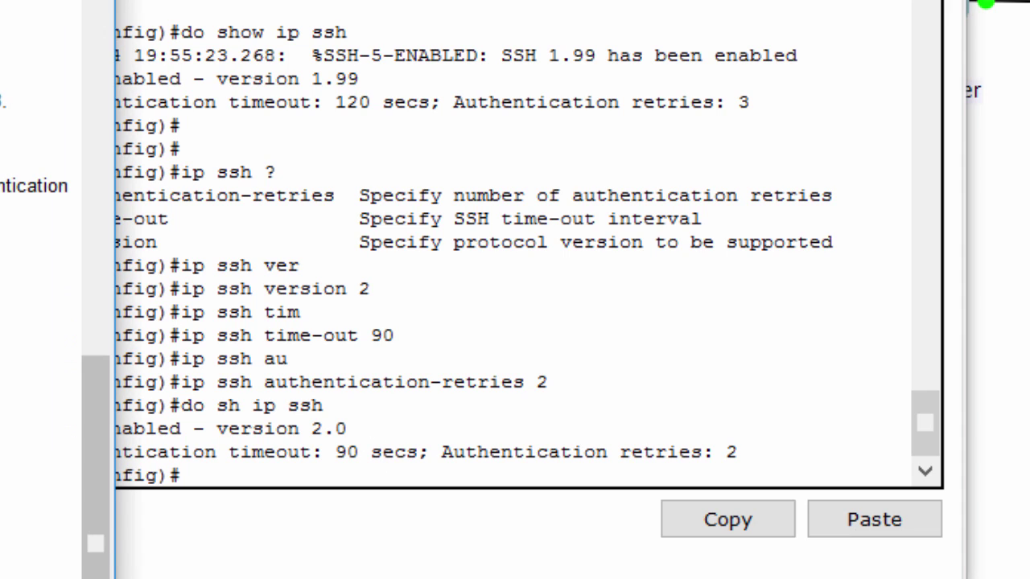
{"action": "left_click", "coordinate": [34, 333]}
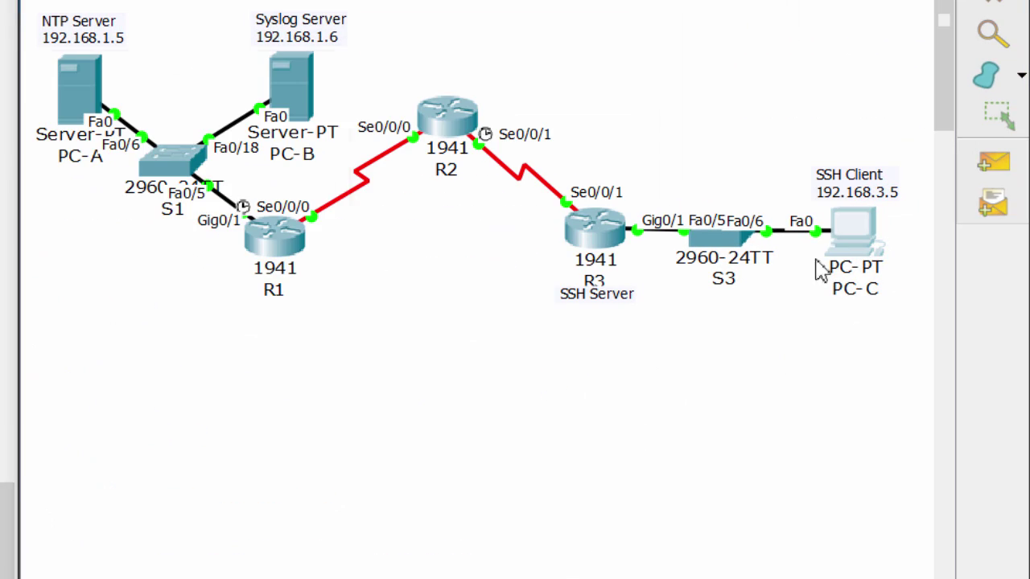
From PC-C's Command Prompt run 'telnet 192.168.3.1' and mark the closed-by-foreign-host message
{"action": "left_click", "coordinate": [816, 262]}
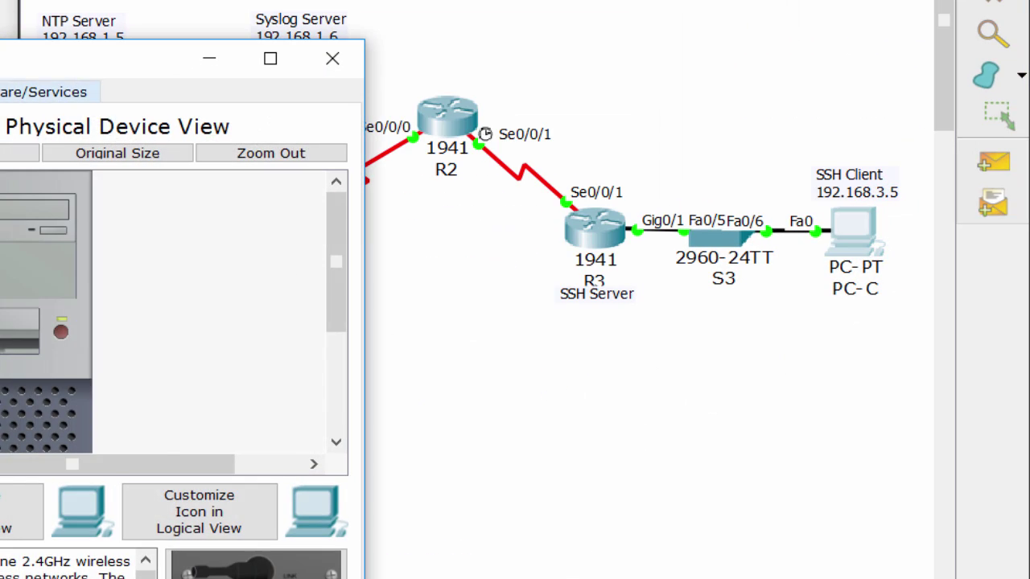
{"action": "left_click", "coordinate": [244, 94]}
{"action": "left_click", "coordinate": [506, 168]}
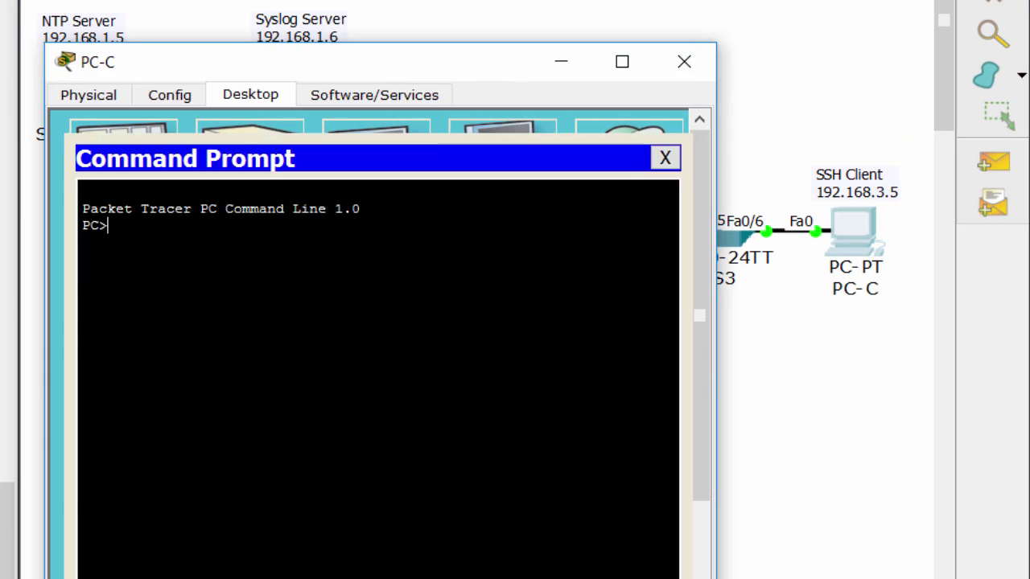
{"action": "type", "text": "telnet 192.168.3."}
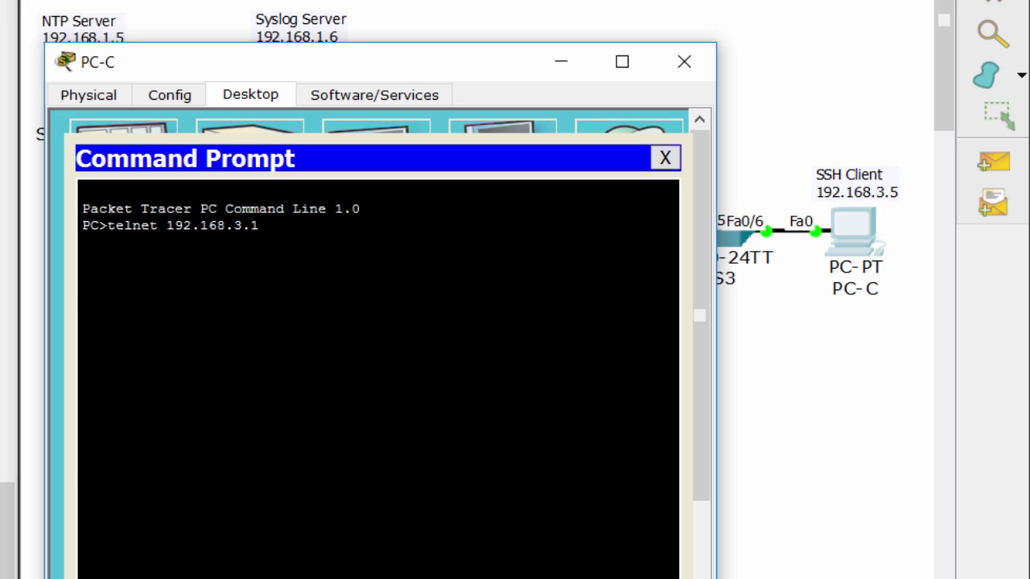
{"action": "type", "text": "1"}
{"action": "key", "text": "Return"}
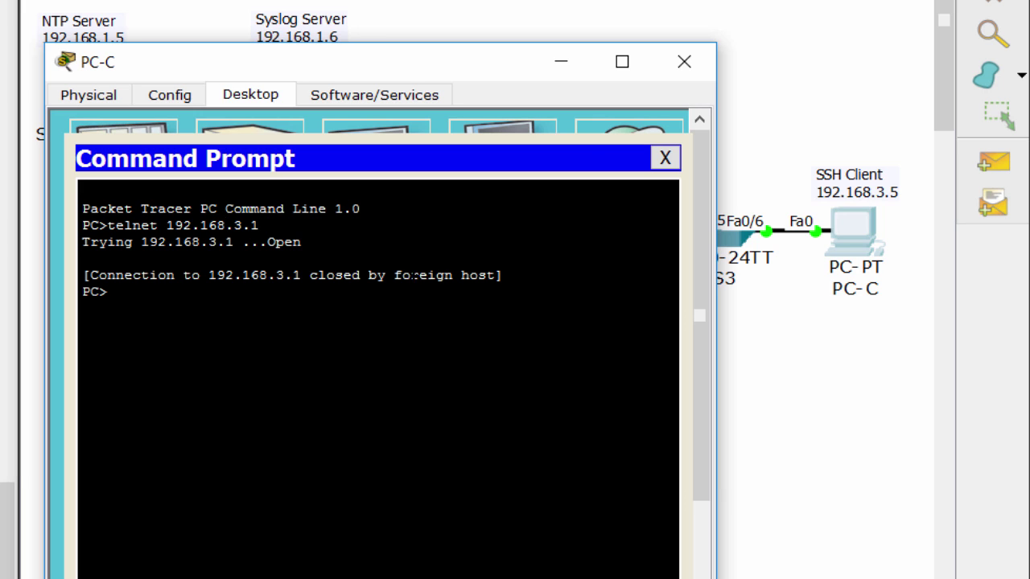
{"action": "left_click_drag", "start_coordinate": [496, 276], "coordinate": [91, 275]}
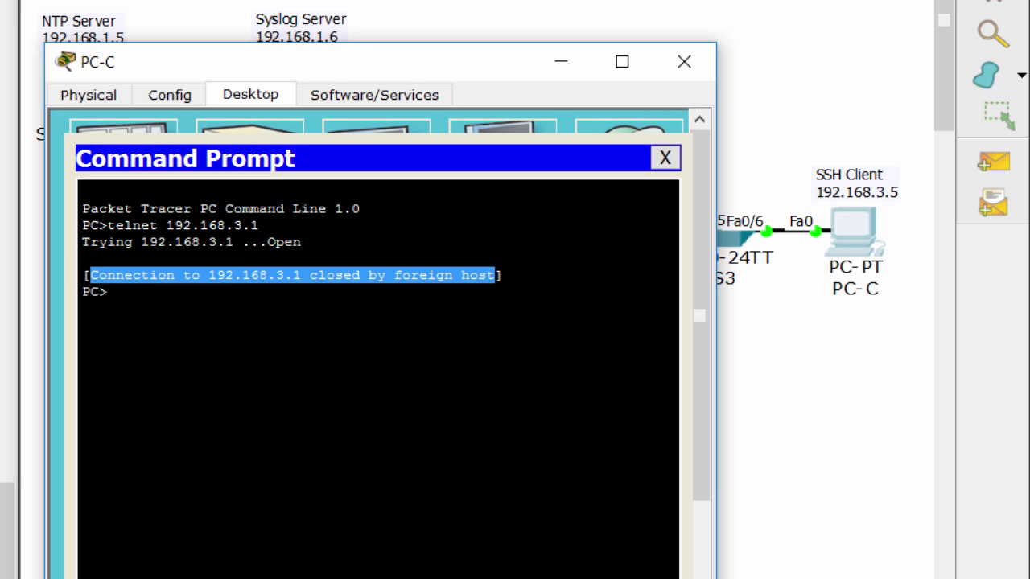
{"action": "key", "text": "ctrl+c"}
{"action": "key", "text": "alt+Tab"}
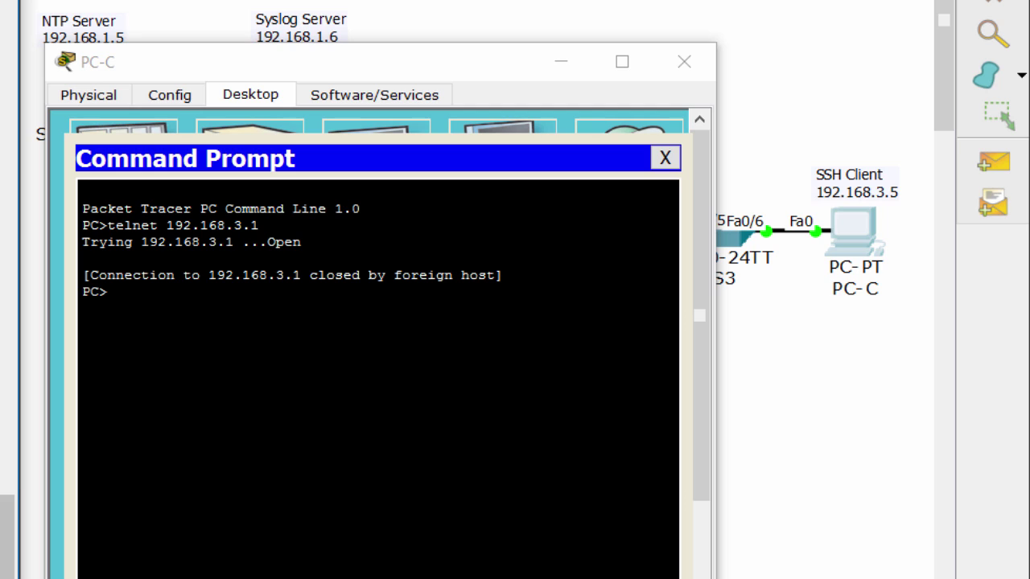
SSH from PC-C to R3 at 192.168.3.1 with the admin username and password
{"action": "left_click", "coordinate": [57, 523]}
{"action": "type", "text": "ssh -l"}
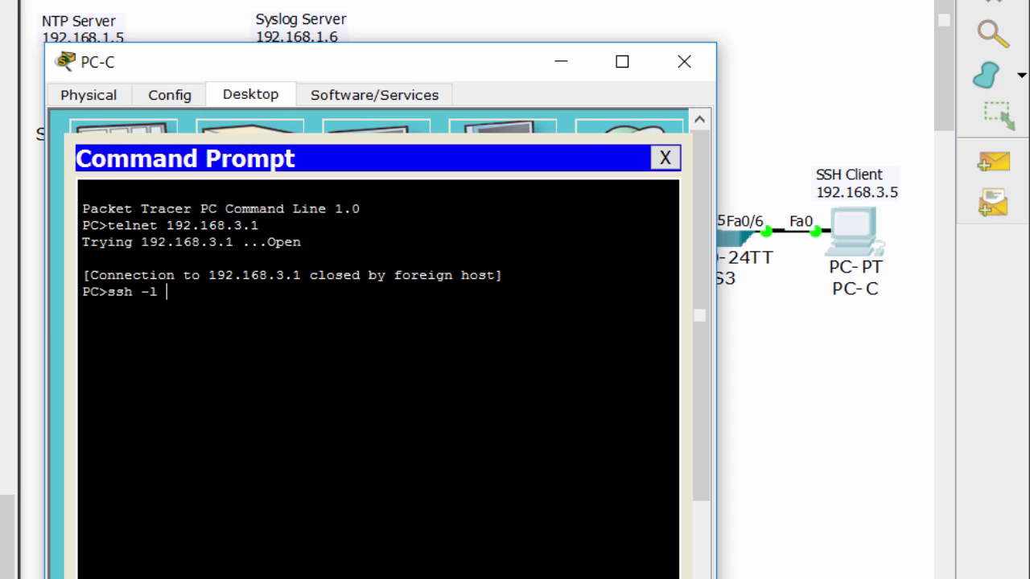
{"action": "type", "text": " SSHadmin "}
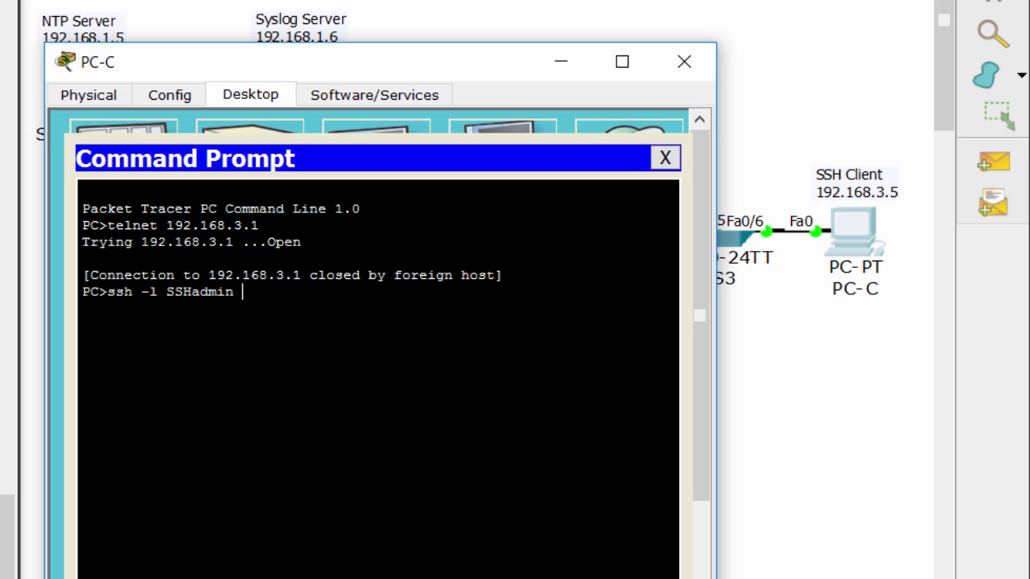
{"action": "type", "text": "192.168.3.1"}
{"action": "key", "text": "Return"}
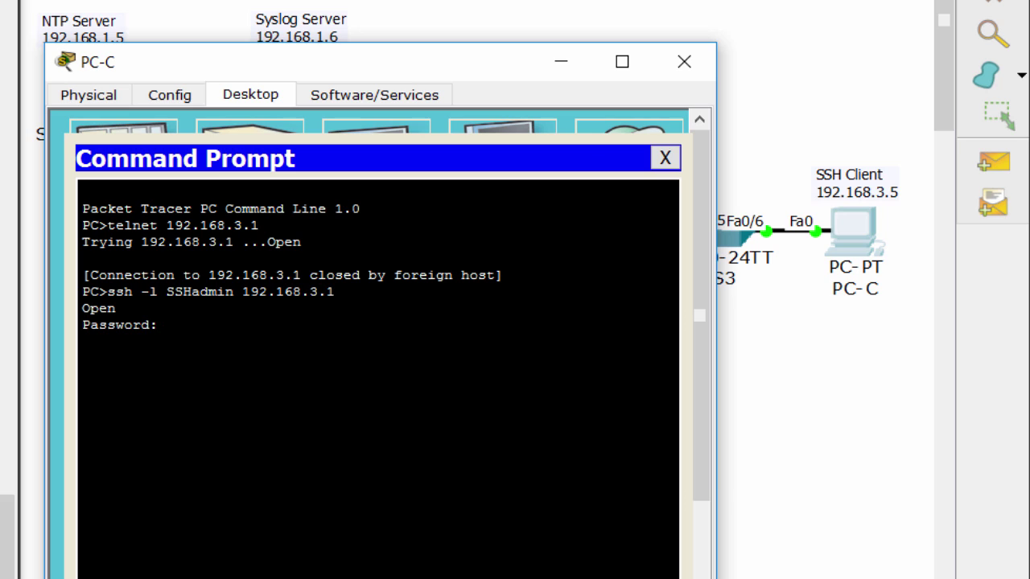
{"action": "key", "text": "Return"}
{"action": "key", "text": "Return"}
{"action": "key", "text": "Return"}
{"action": "key", "text": "Return"}
{"action": "key", "text": "Return"}
{"action": "key", "text": "Return"}
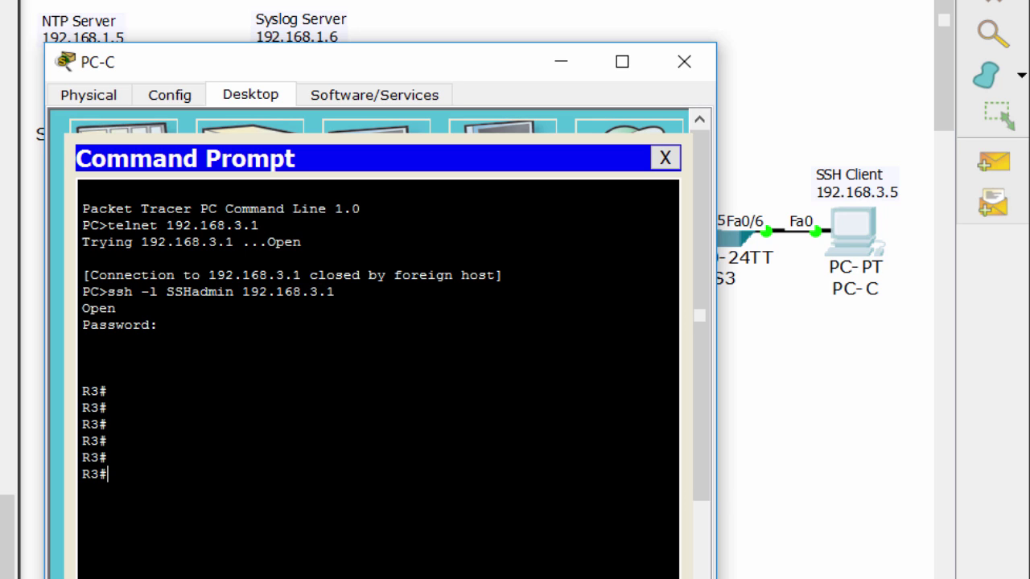
{"action": "left_click_drag", "start_coordinate": [111, 478], "coordinate": [84, 394]}
{"action": "left_click", "coordinate": [84, 394]}
On the remote R3 session, enable, enter 'conf t' and display the routing table with 'do sh ip ro'
{"action": "type", "text": "ena"}
{"action": "key", "text": "Tab"}
{"action": "key", "text": "Return"}
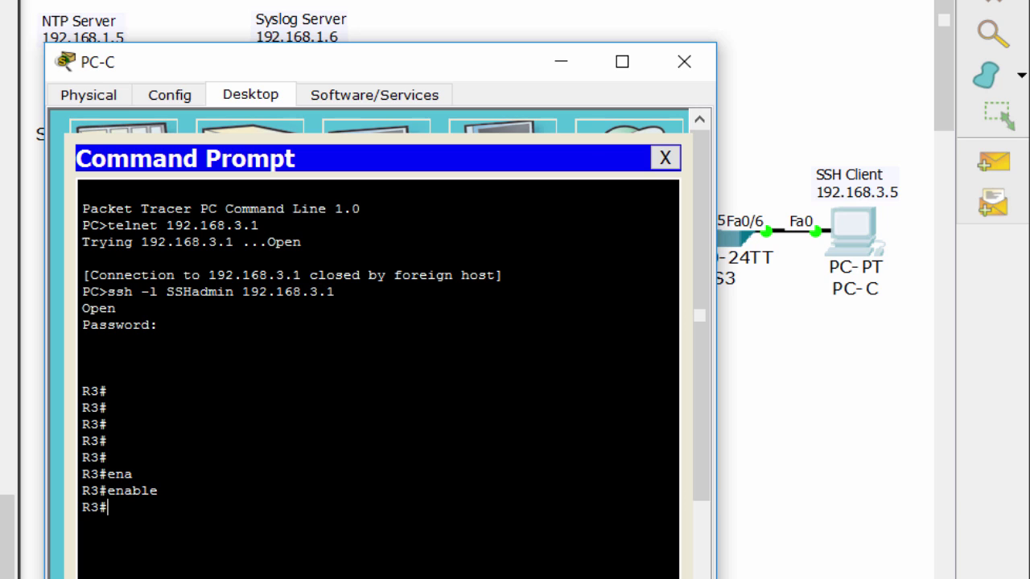
{"action": "type", "text": "conf t"}
{"action": "key", "text": "Return"}
{"action": "key", "text": "Return"}
{"action": "key", "text": "Return"}
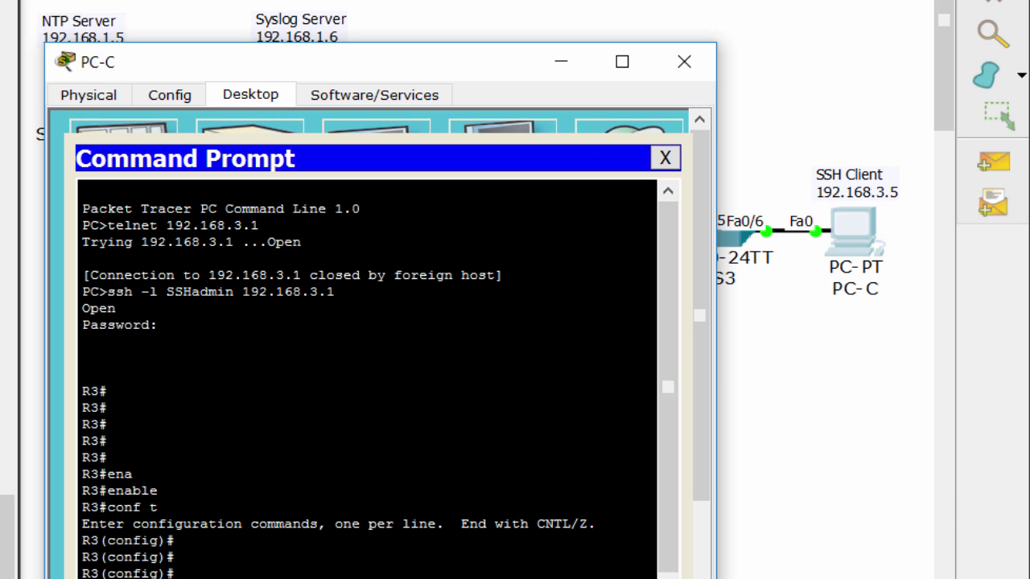
{"action": "type", "text": "do sh ip ro"}
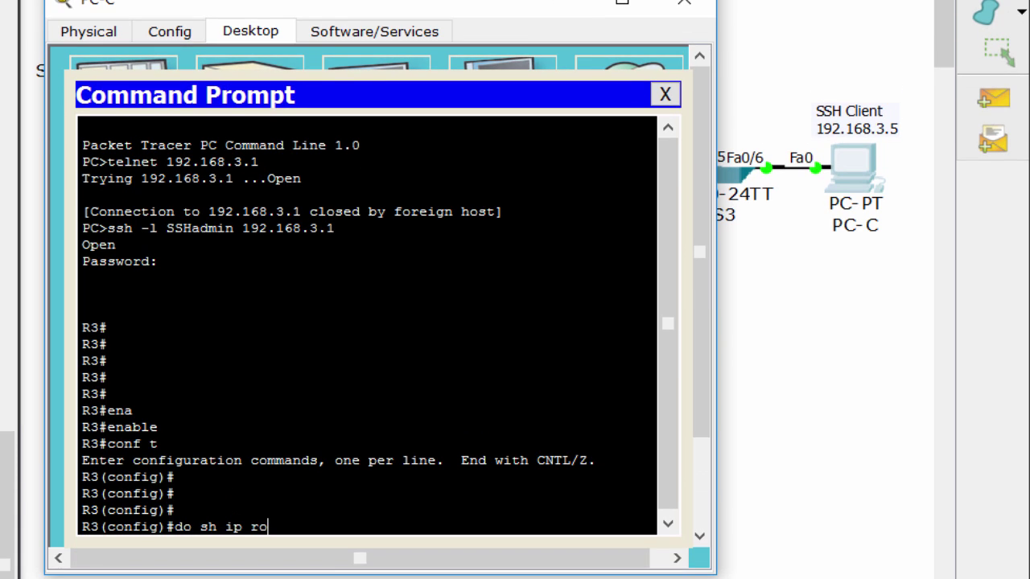
{"action": "key", "text": "Return"}
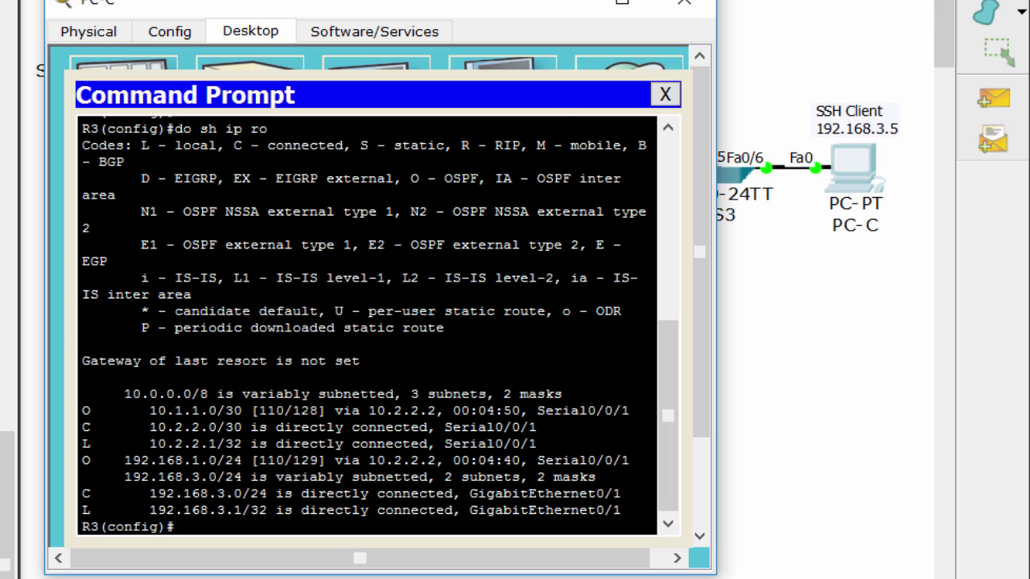
On R2's CLI, exit to privileged mode and type an SSH version 2 command to 10.2.2.1 with the admin username
{"action": "left_click", "coordinate": [684, 3]}
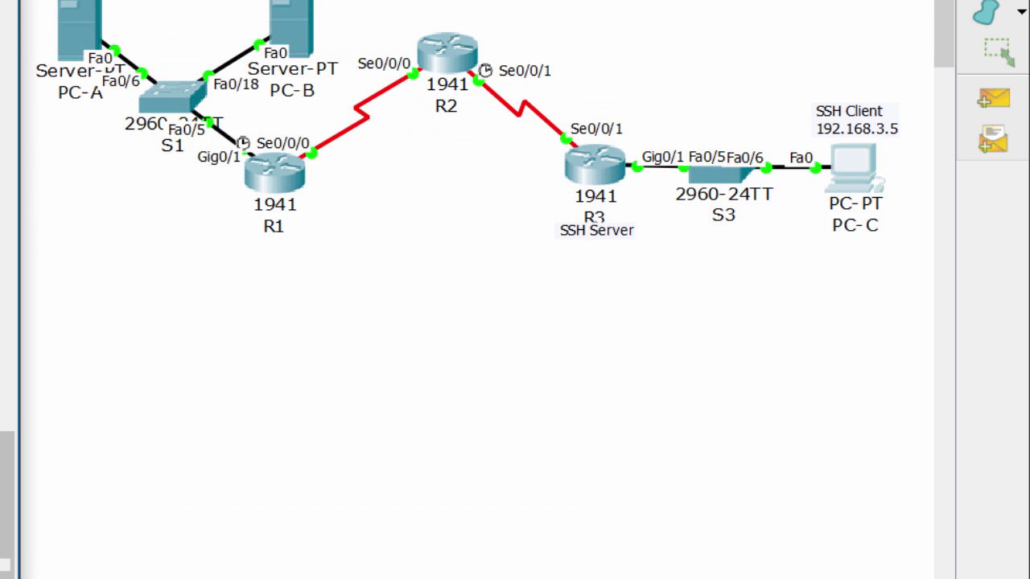
{"action": "left_click", "coordinate": [446, 54]}
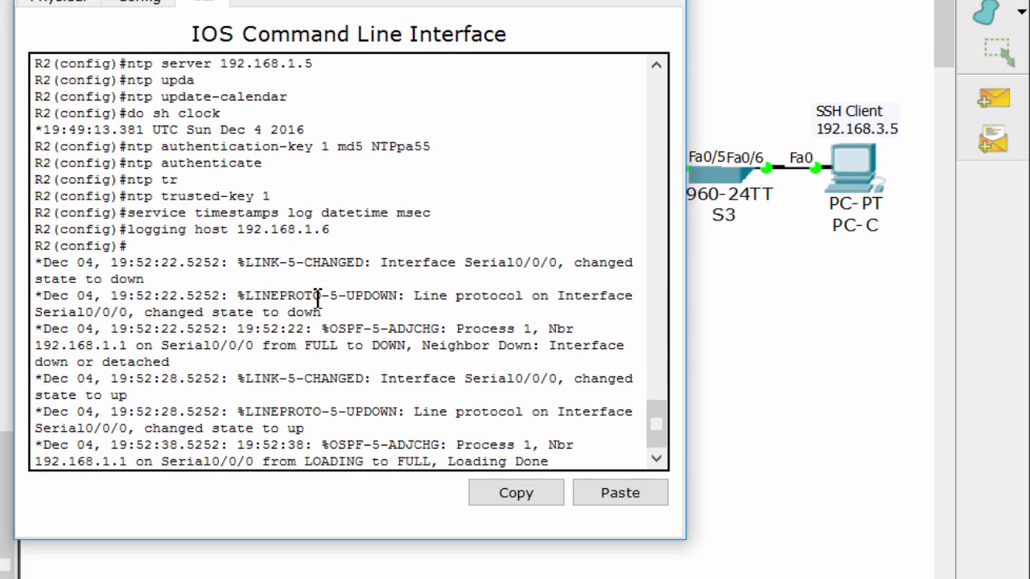
{"action": "key", "text": "Return"}
{"action": "key", "text": "ctrl+z"}
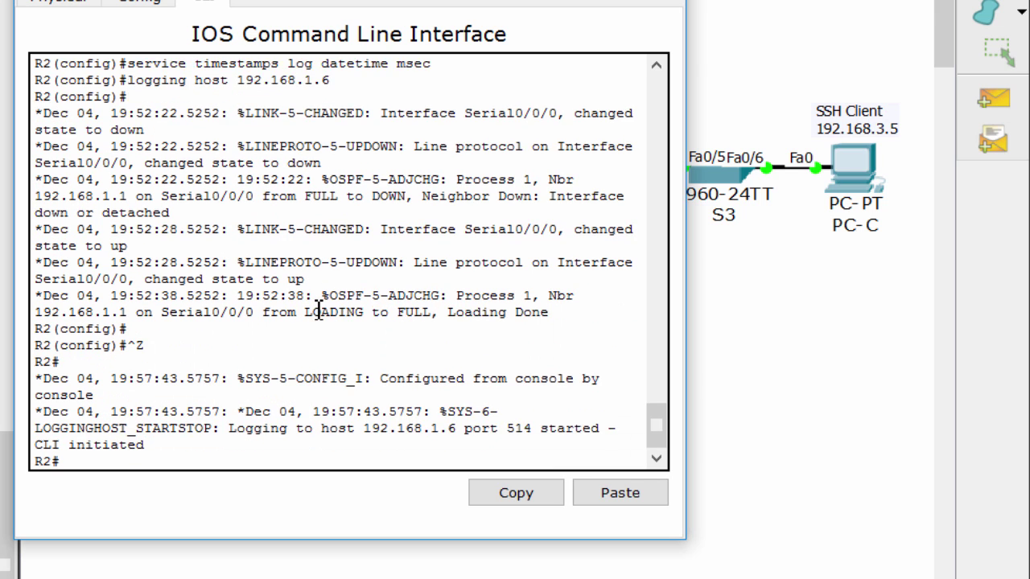
{"action": "key", "text": "Return"}
{"action": "key", "text": "Return"}
{"action": "key", "text": "Return"}
{"action": "key", "text": "Return"}
{"action": "type", "text": "ssh"}
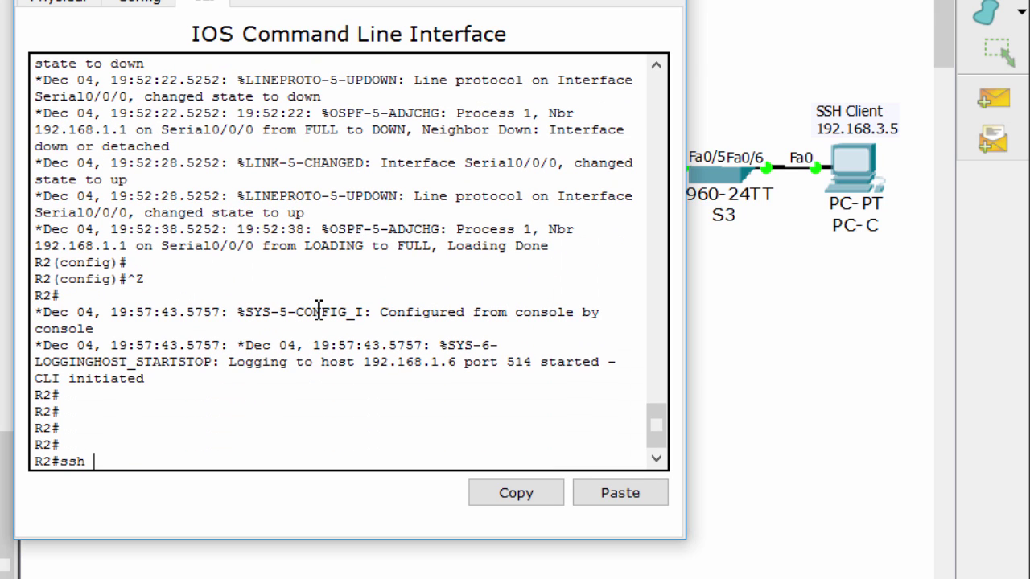